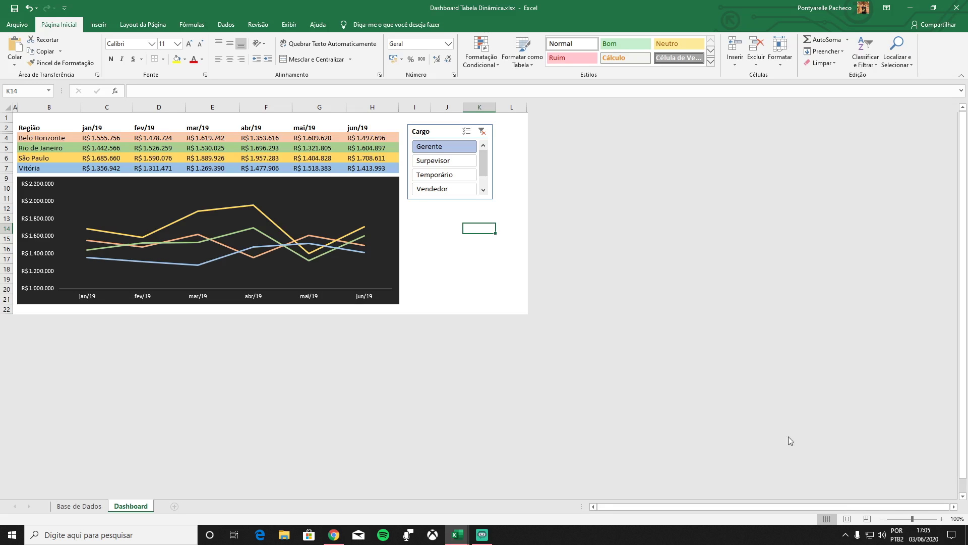
- Filter the dashboard by Cargo for Surpevisor, Temporário and Vendedor in turn, comparing the regional table and line chart
{"action": "left_click", "coordinate": [942, 519]}
{"action": "left_click", "coordinate": [942, 519]}
{"action": "left_click", "coordinate": [942, 519]}
{"action": "left_click", "coordinate": [941, 519]}
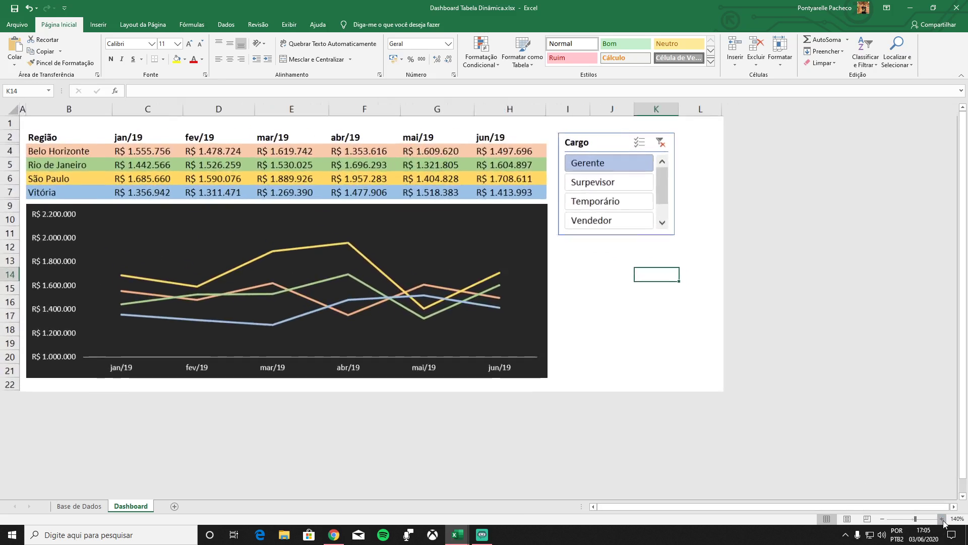
{"action": "left_click", "coordinate": [941, 519]}
{"action": "left_click", "coordinate": [942, 519]}
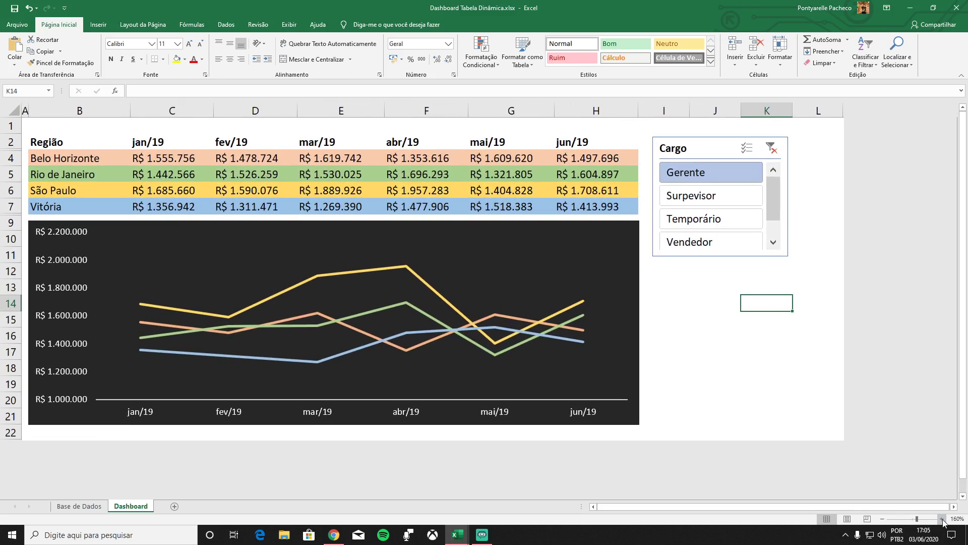
{"action": "left_click", "coordinate": [942, 519]}
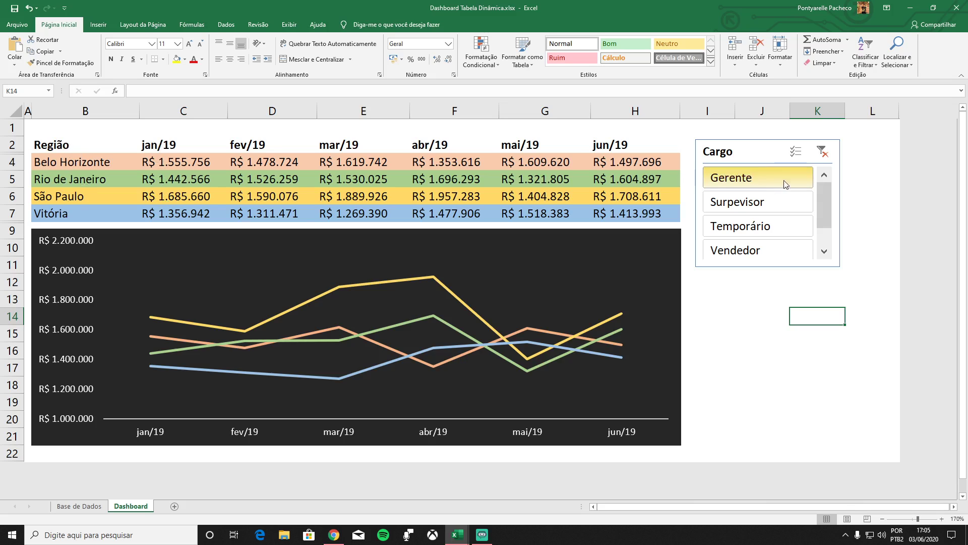
{"action": "left_click", "coordinate": [738, 204]}
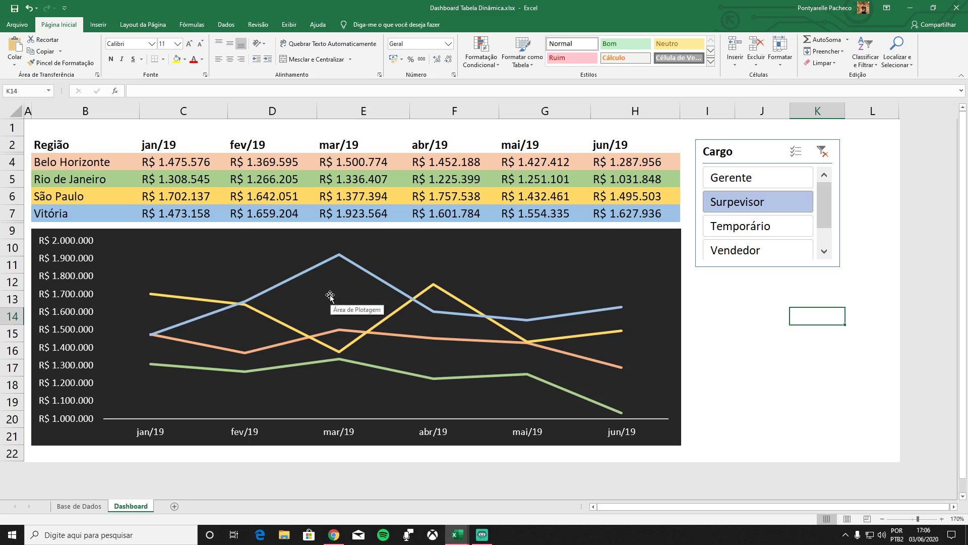
{"action": "left_click", "coordinate": [740, 226]}
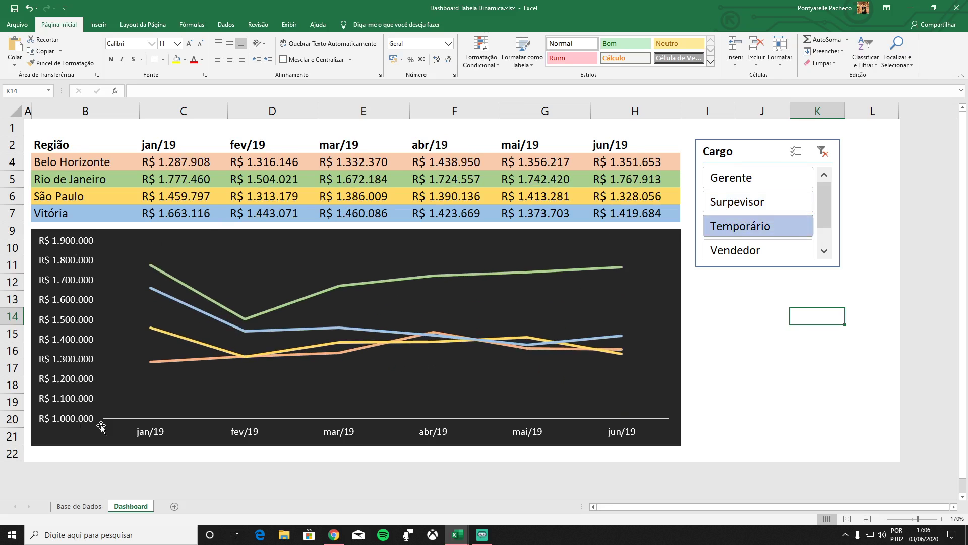
{"action": "left_click", "coordinate": [737, 252]}
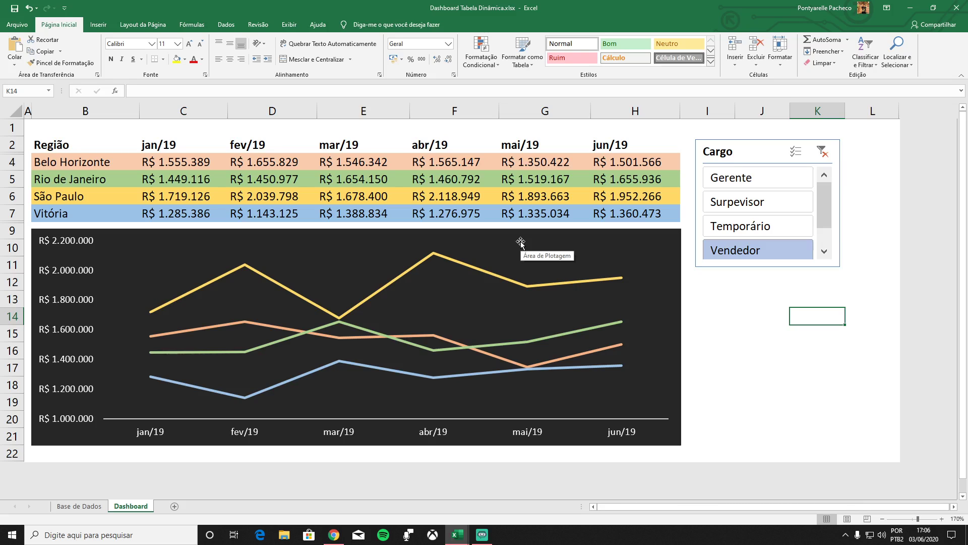
- Open the Base de Dados sheet and examine its column headings from Vendedor through jun/19
{"action": "left_click", "coordinate": [80, 506]}
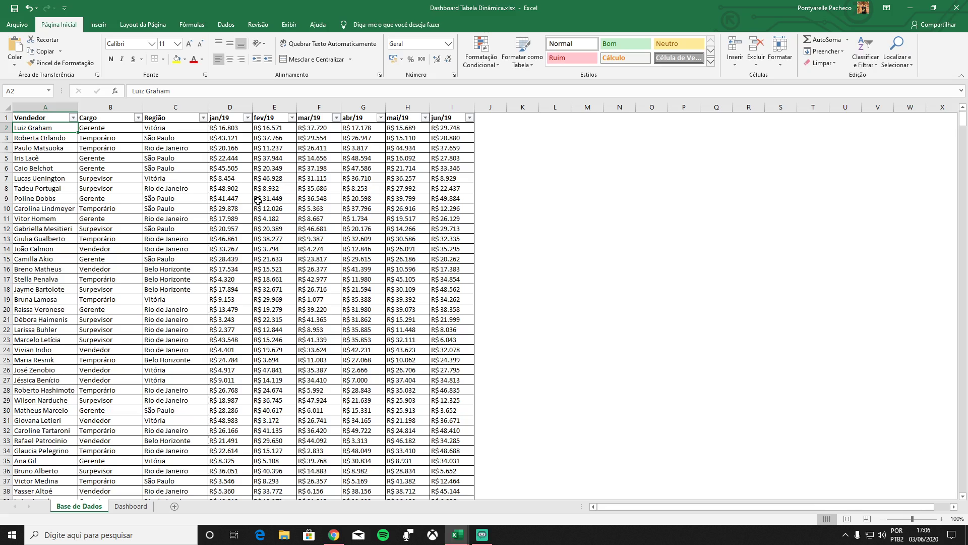
{"action": "left_click", "coordinate": [43, 120]}
{"action": "scroll", "coordinate": [108, 157], "scroll_direction": "down", "scroll_amount": 2}
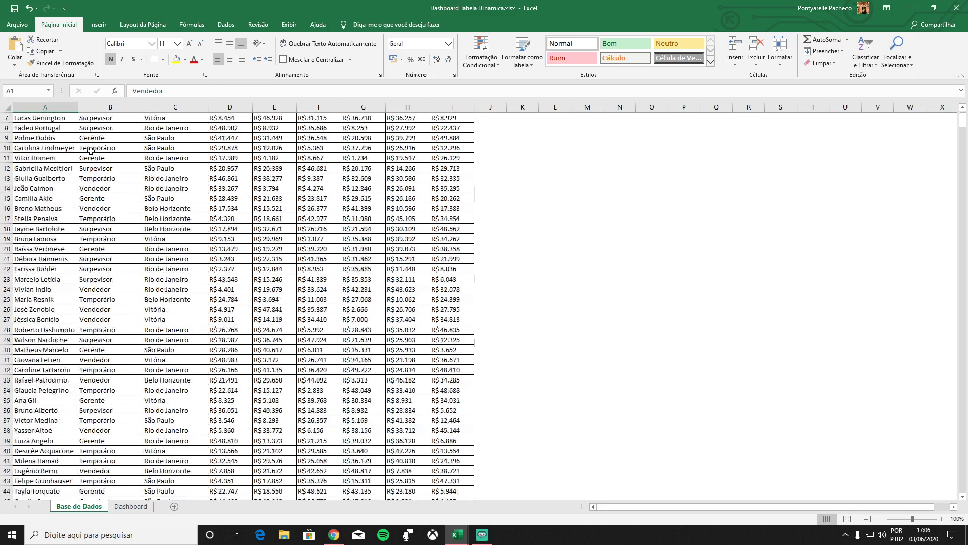
{"action": "scroll", "coordinate": [99, 157], "scroll_direction": "up", "scroll_amount": 2}
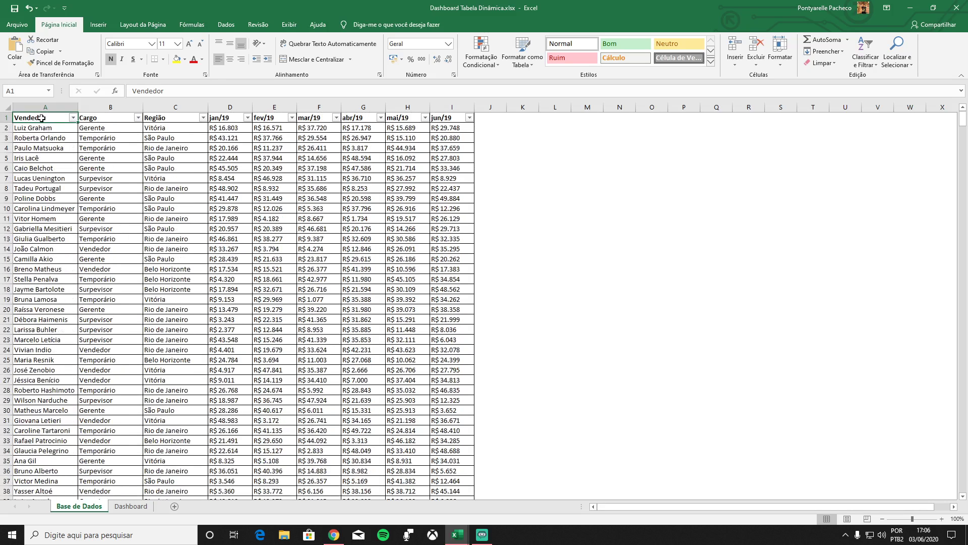
{"action": "left_click", "coordinate": [113, 120]}
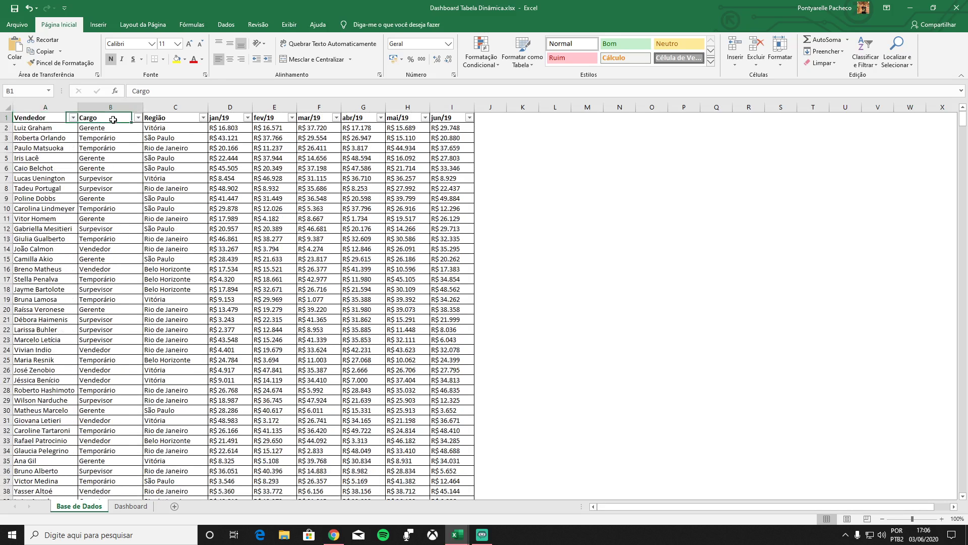
{"action": "left_click", "coordinate": [177, 117]}
{"action": "left_click", "coordinate": [228, 119]}
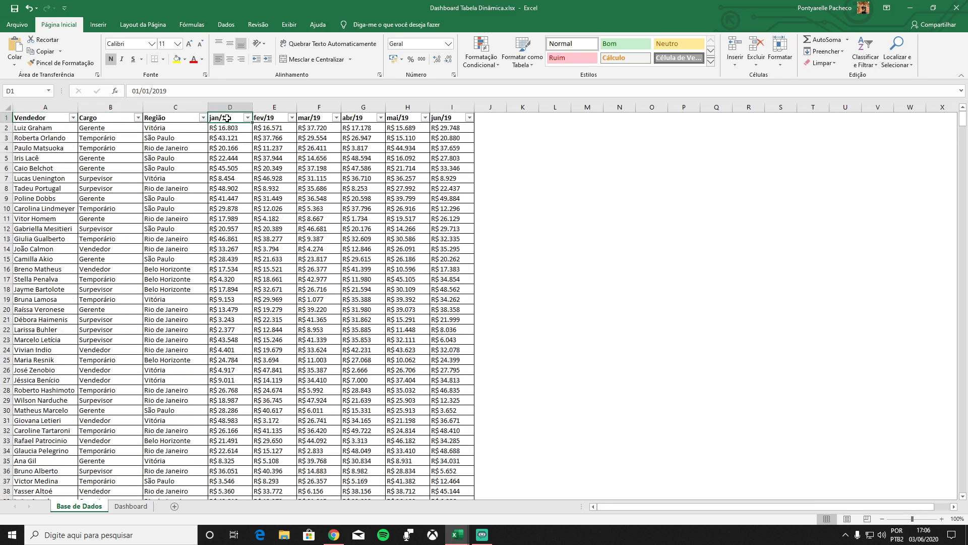
{"action": "left_click", "coordinate": [441, 116]}
- Check the extent of the Vendedor column by selecting from its heading to the last record and back up
{"action": "left_click", "coordinate": [51, 118]}
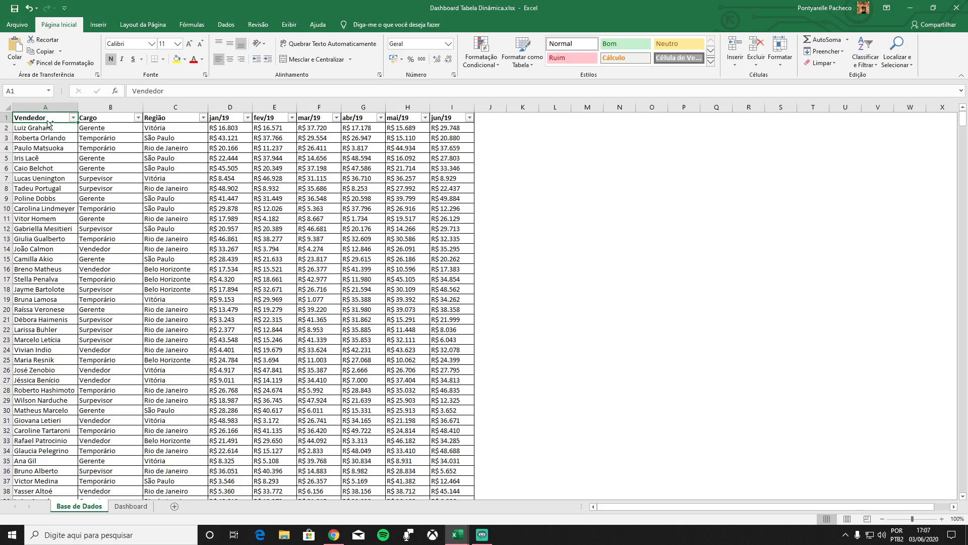
{"action": "key", "text": "ctrl+shift+Down"}
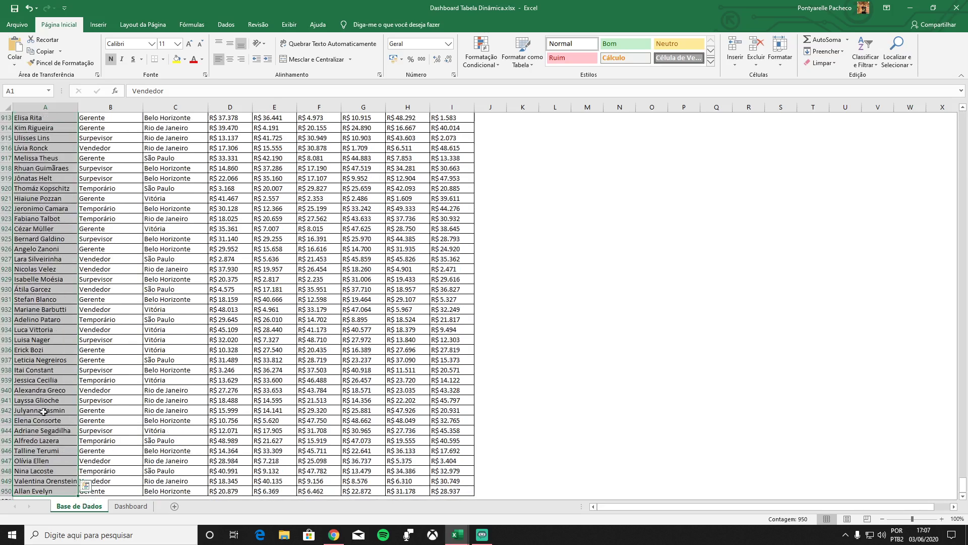
{"action": "scroll", "coordinate": [70, 425], "scroll_direction": "down", "scroll_amount": 1}
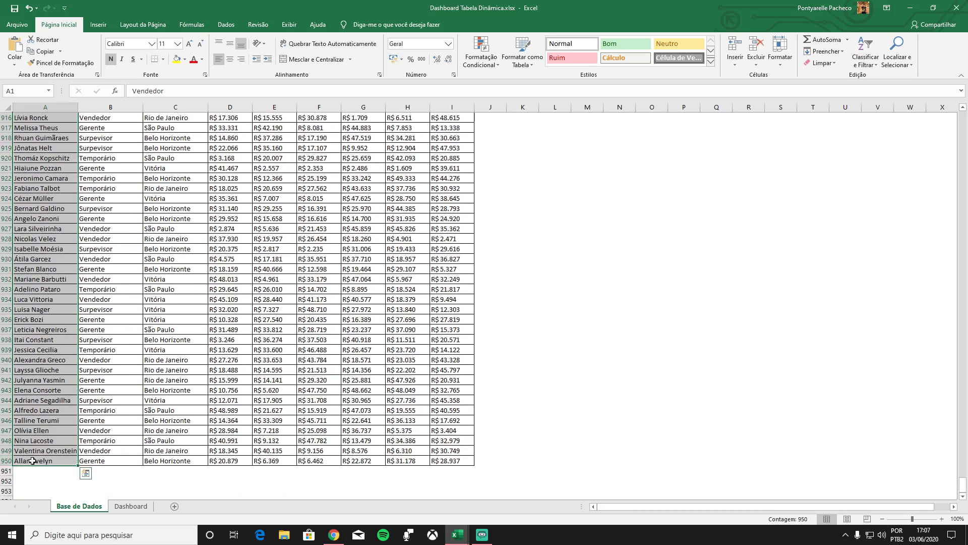
{"action": "left_click", "coordinate": [101, 461]}
{"action": "left_click", "coordinate": [56, 459]}
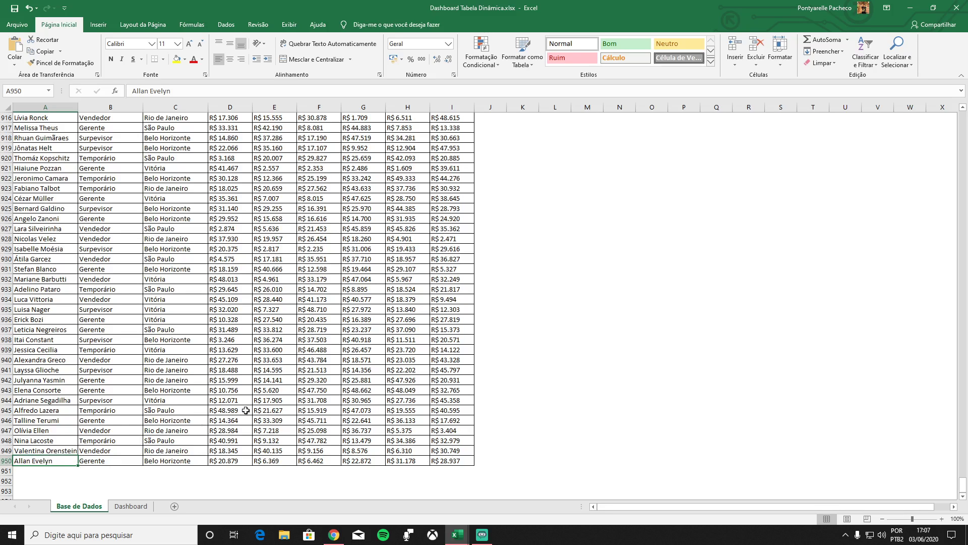
{"action": "key", "text": "ctrl+shift+Up"}
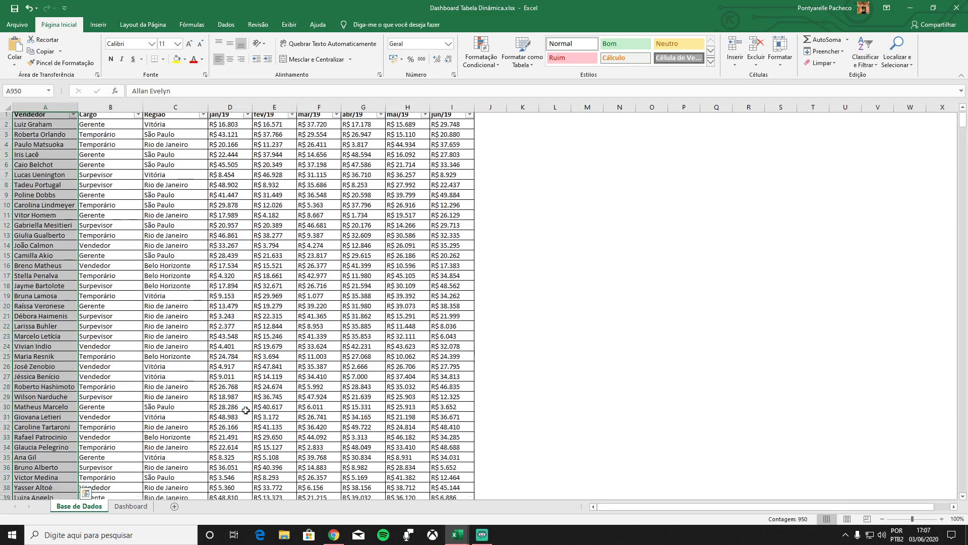
{"action": "left_click", "coordinate": [99, 248]}
{"action": "left_click", "coordinate": [36, 121]}
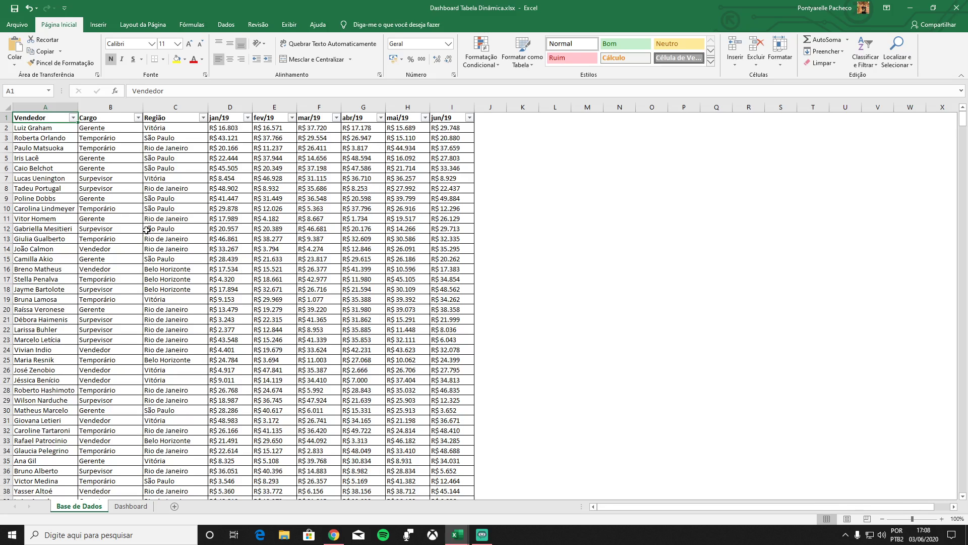
- Look through the database rows and inspect the Cargo, Região and jan/19 headings
{"action": "scroll", "coordinate": [146, 230], "scroll_direction": "down", "scroll_amount": 9}
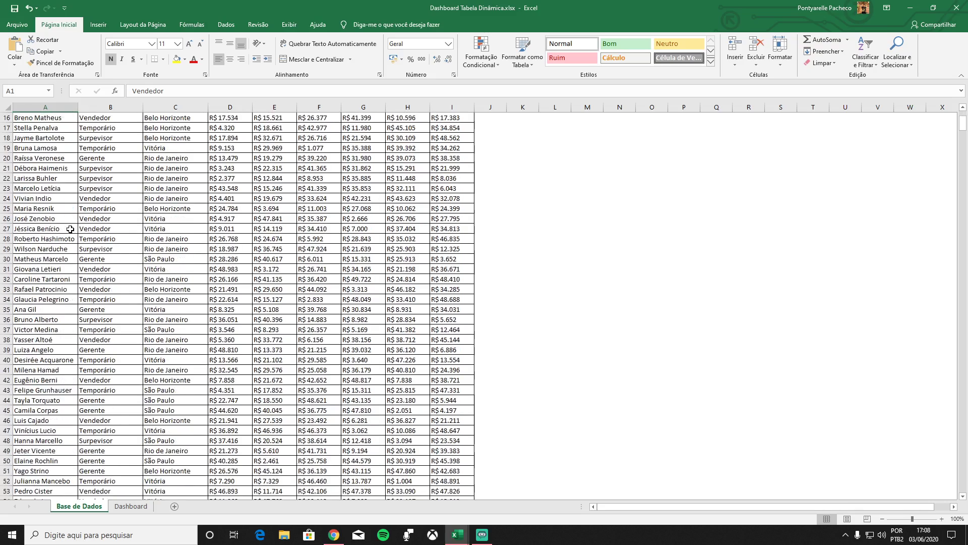
{"action": "scroll", "coordinate": [199, 333], "scroll_direction": "up", "scroll_amount": 5}
{"action": "scroll", "coordinate": [199, 333], "scroll_direction": "up", "scroll_amount": 4}
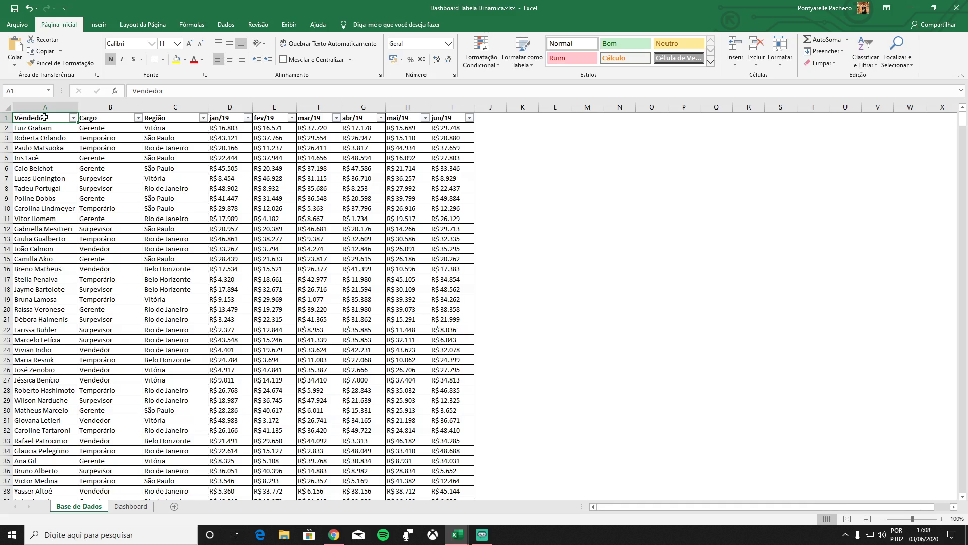
{"action": "left_click", "coordinate": [114, 118]}
{"action": "left_click", "coordinate": [167, 117]}
{"action": "left_click", "coordinate": [233, 117]}
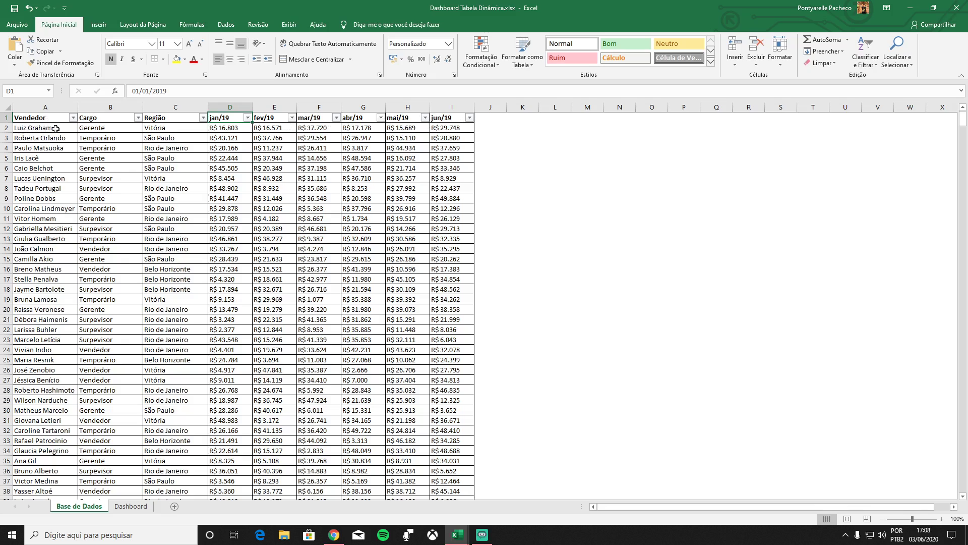
- Clear the heading cells A1:I1 in the database, then undo the deletion
{"action": "left_click_drag", "start_coordinate": [32, 117], "coordinate": [449, 116]}
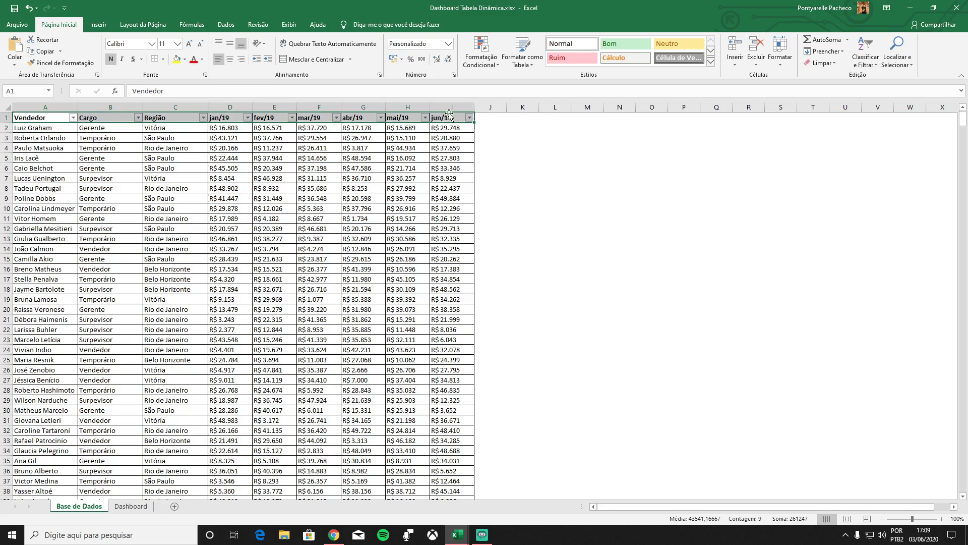
{"action": "key", "text": "Delete"}
{"action": "left_click", "coordinate": [589, 196]}
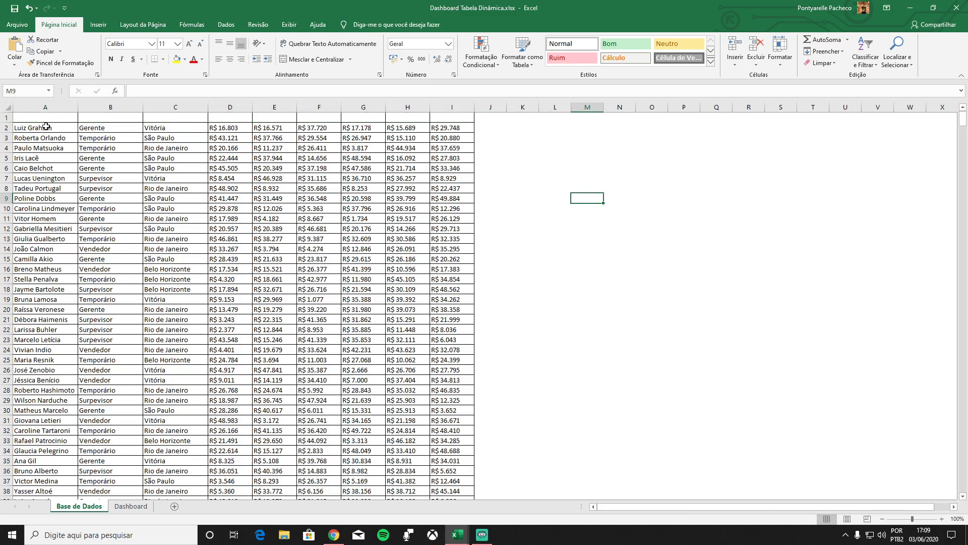
{"action": "left_click_drag", "start_coordinate": [30, 119], "coordinate": [443, 119]}
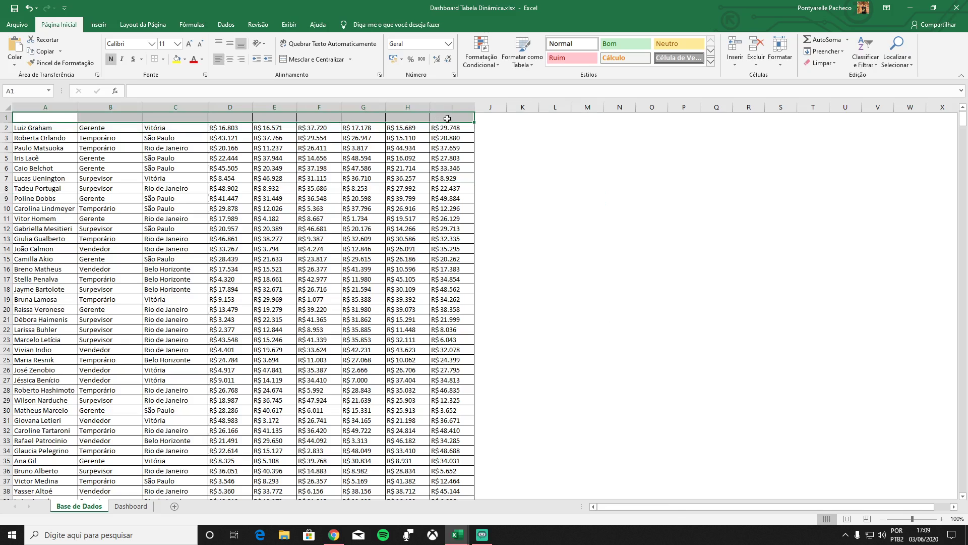
{"action": "left_click", "coordinate": [637, 175]}
{"action": "key", "text": "ctrl+z"}
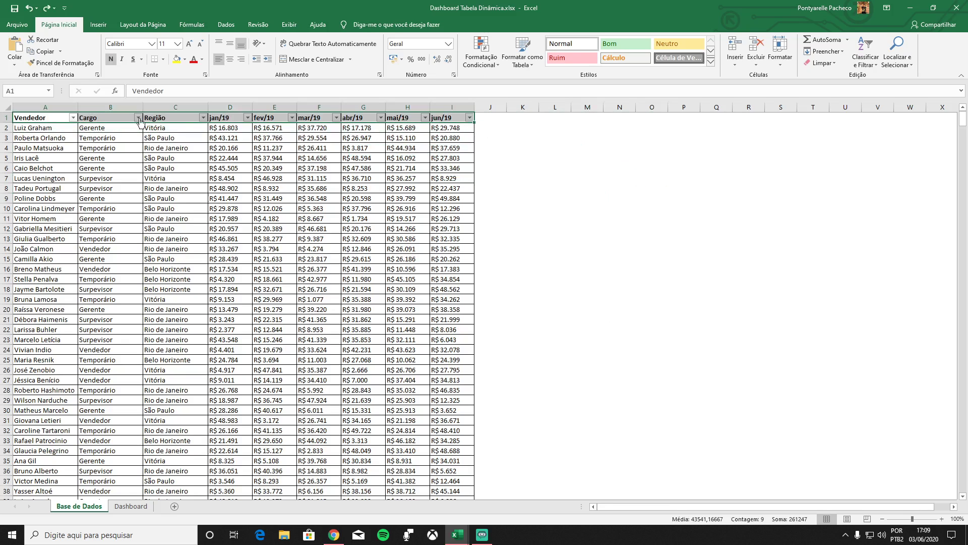
- Review each database heading in order, from Vendedor, Cargo and Região through the months jan/19 to jun/19
{"action": "left_click", "coordinate": [61, 116]}
{"action": "left_click", "coordinate": [113, 119]}
{"action": "left_click", "coordinate": [180, 118]}
{"action": "left_click", "coordinate": [230, 118]}
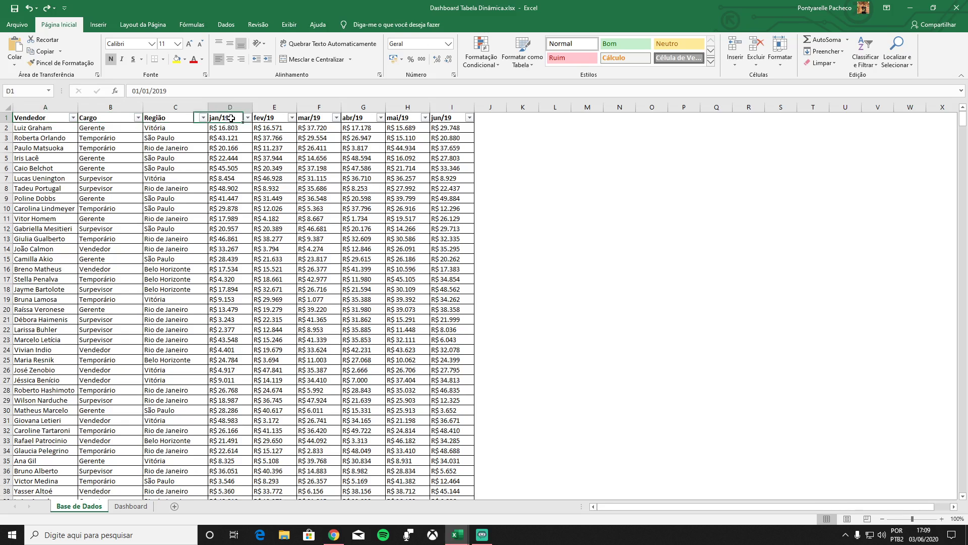
{"action": "left_click", "coordinate": [271, 117]}
{"action": "left_click", "coordinate": [317, 118]}
{"action": "left_click", "coordinate": [350, 119]}
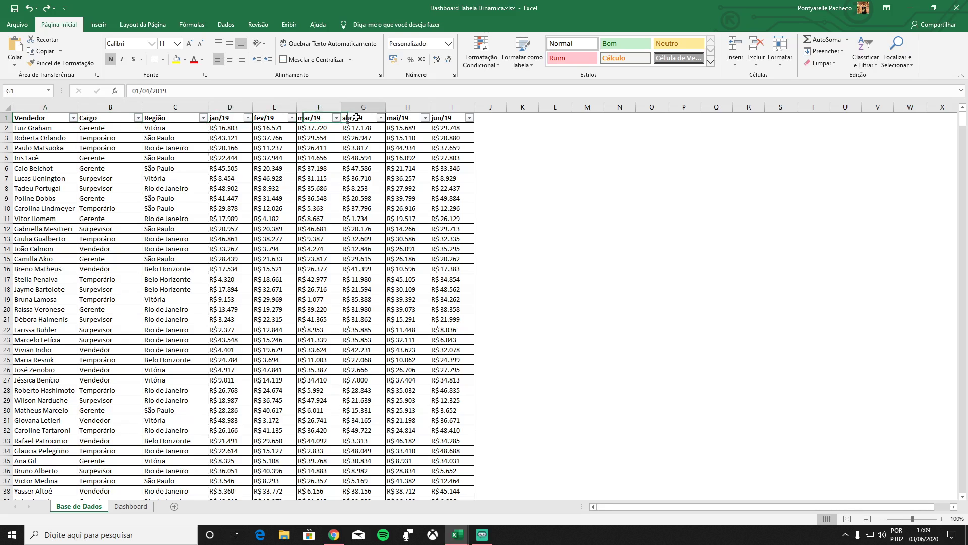
{"action": "left_click", "coordinate": [407, 117]}
{"action": "left_click", "coordinate": [447, 118]}
{"action": "left_click", "coordinate": [504, 137]}
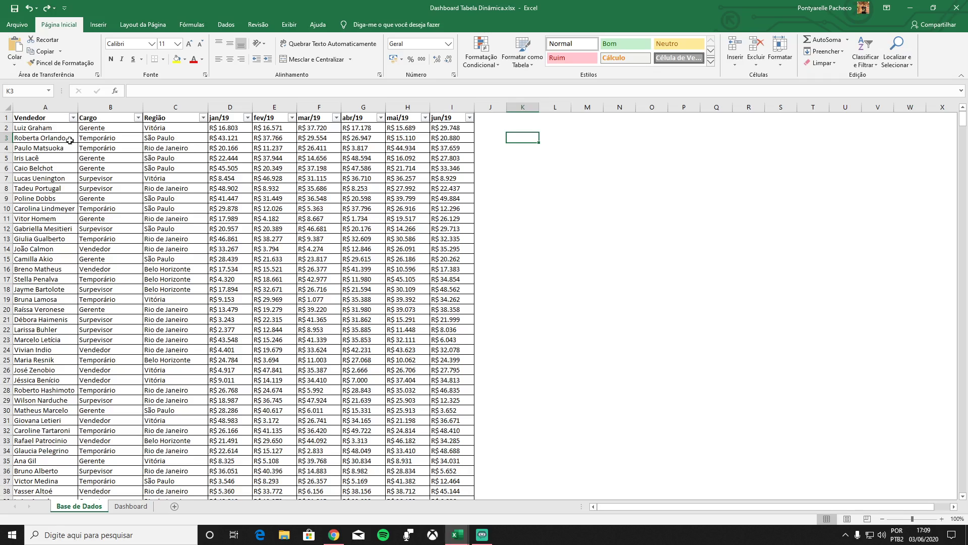
- Enlarge the sheet to 180% and inspect the Região entries in the first rows of the database
{"action": "left_click", "coordinate": [941, 518]}
{"action": "left_click", "coordinate": [941, 519]}
{"action": "left_click", "coordinate": [942, 519]}
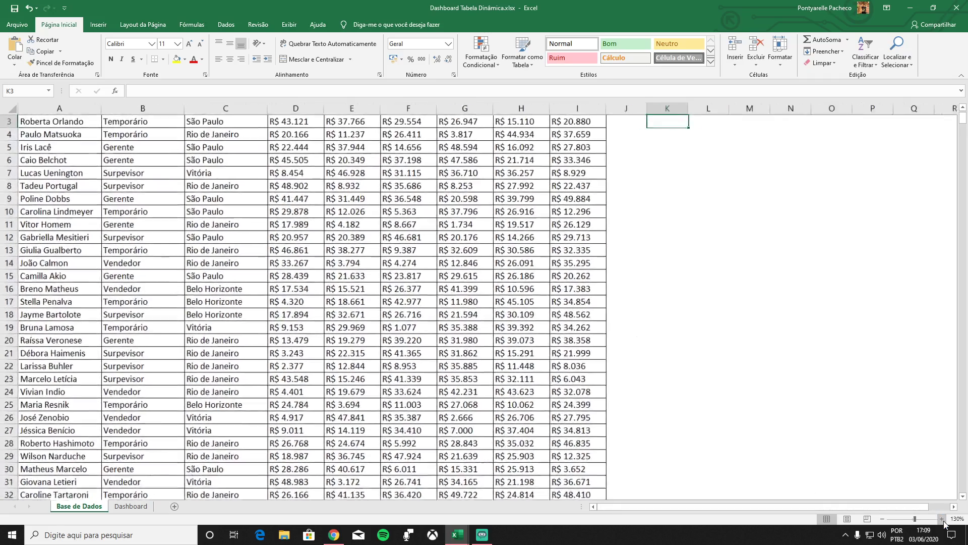
{"action": "left_click", "coordinate": [941, 519]}
{"action": "left_click", "coordinate": [941, 519]}
{"action": "left_click", "coordinate": [942, 518]}
{"action": "left_click", "coordinate": [942, 519]}
{"action": "left_click", "coordinate": [942, 519]}
{"action": "scroll", "coordinate": [291, 303], "scroll_direction": "up", "scroll_amount": 1}
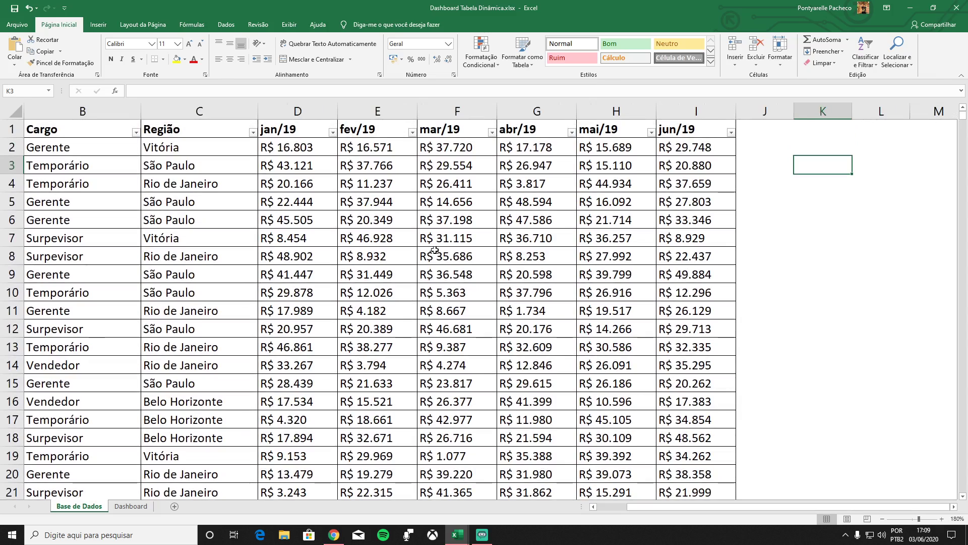
{"action": "left_click", "coordinate": [151, 151]}
{"action": "left_click", "coordinate": [154, 165]}
{"action": "left_click", "coordinate": [158, 184]}
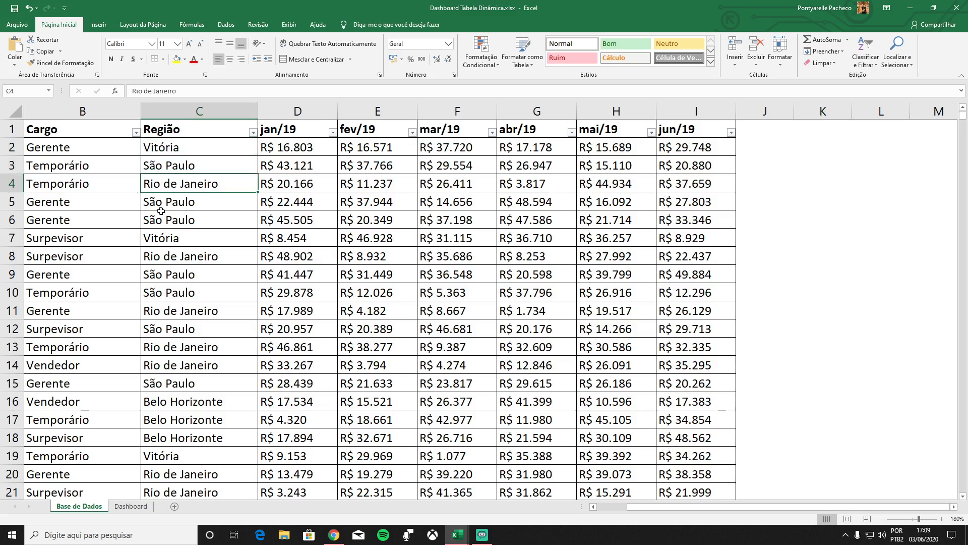
{"action": "left_click", "coordinate": [163, 237]}
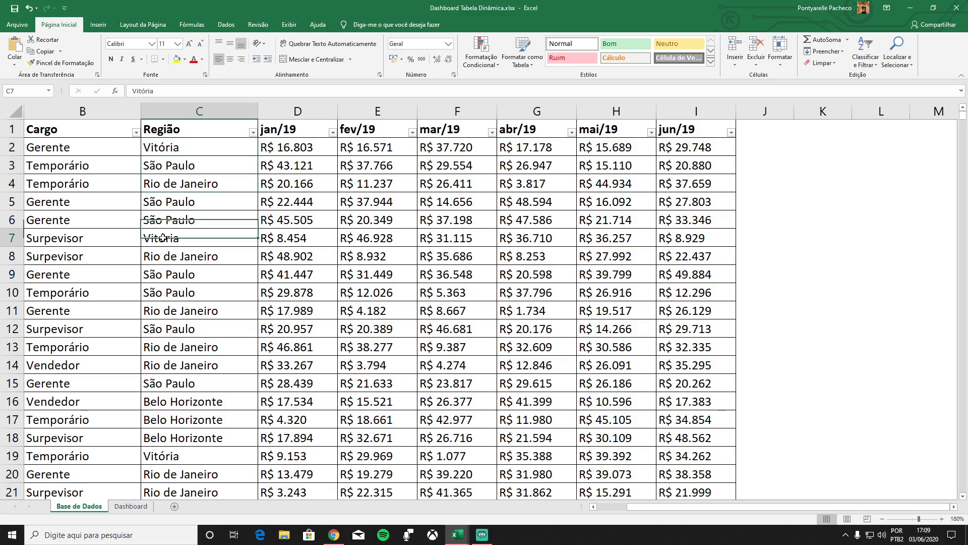
{"action": "left_click", "coordinate": [159, 147]}
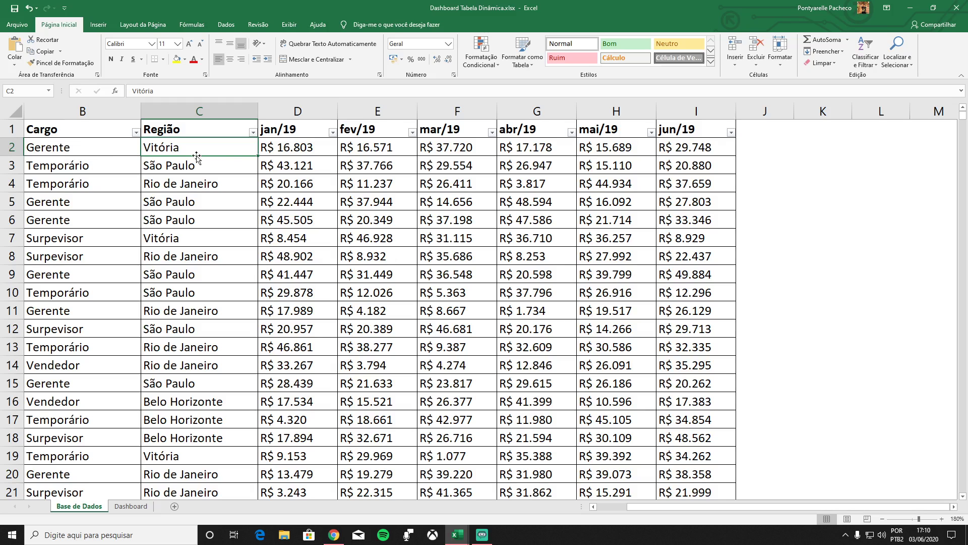
- Inspect the jan/19 and Cargo values of the first database record
{"action": "left_click", "coordinate": [271, 148]}
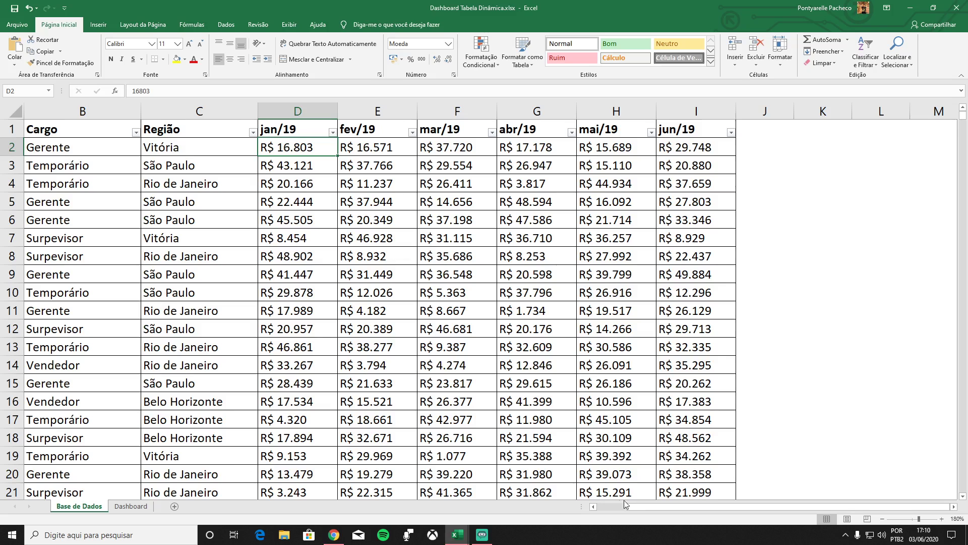
{"action": "left_click_drag", "start_coordinate": [624, 504], "coordinate": [600, 510]}
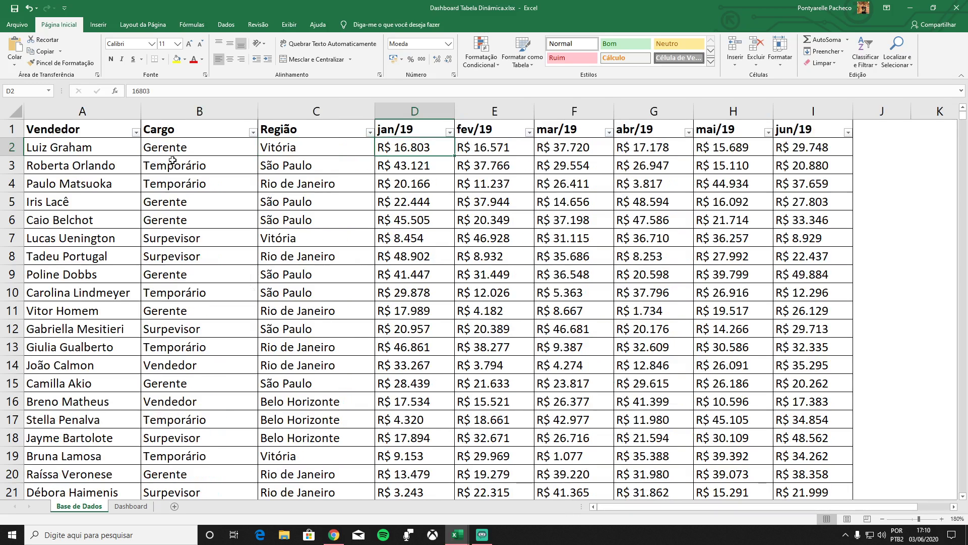
{"action": "left_click", "coordinate": [154, 151]}
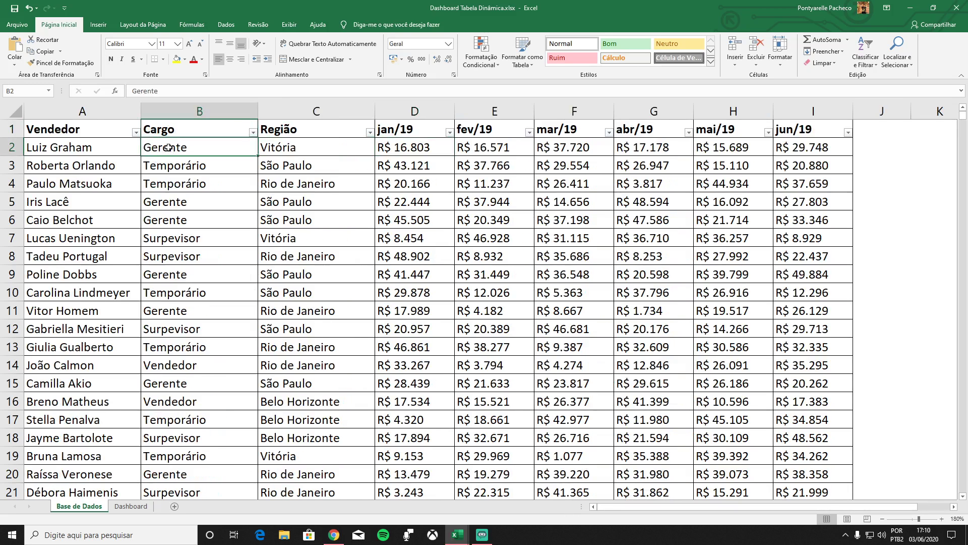
- Reduce the database sheet's zoom to 100%
{"action": "left_click", "coordinate": [151, 201]}
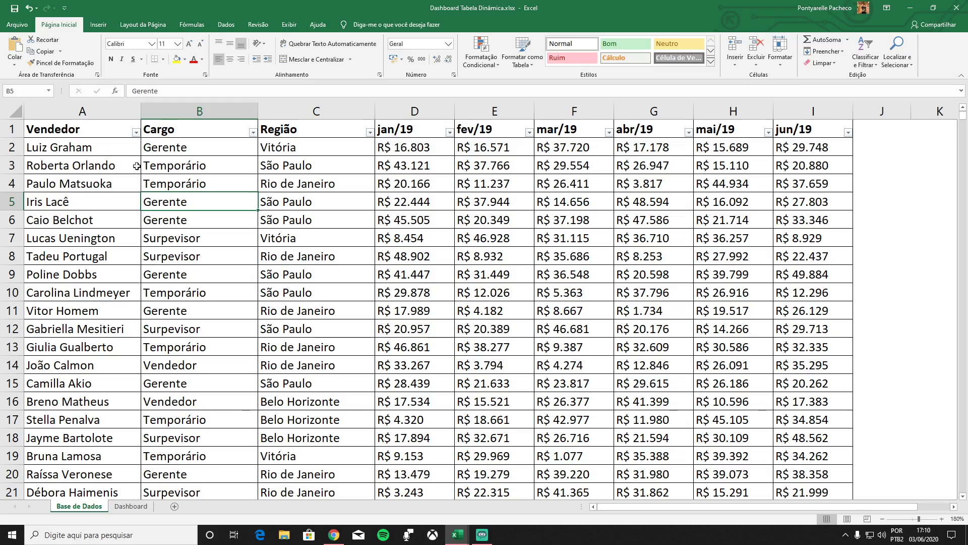
{"action": "left_click", "coordinate": [883, 519]}
{"action": "left_click", "coordinate": [883, 519]}
{"action": "left_click", "coordinate": [883, 519]}
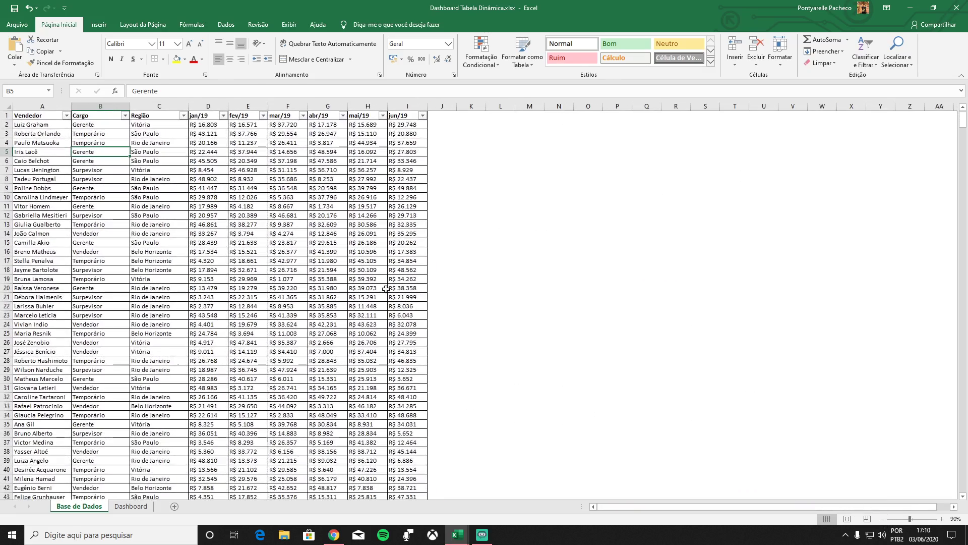
{"action": "left_click", "coordinate": [184, 160]}
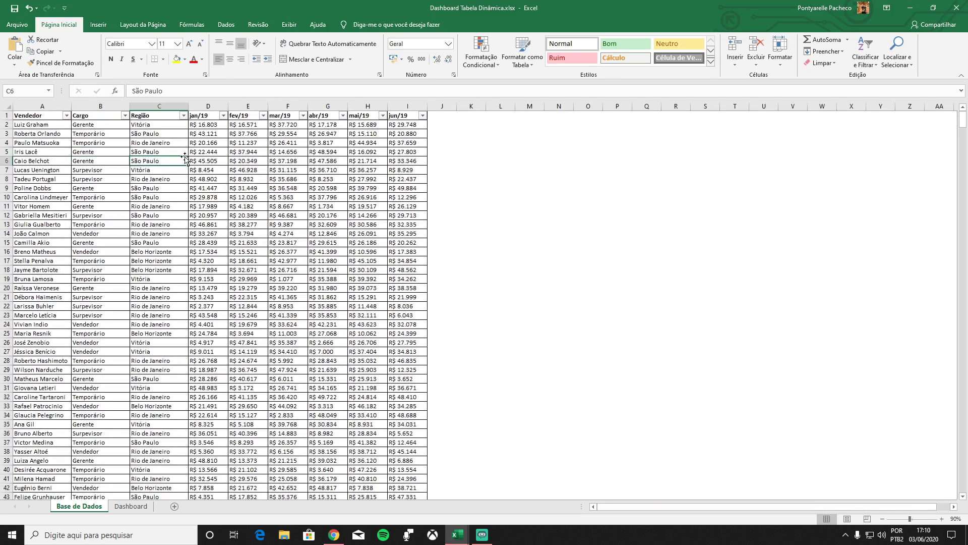
{"action": "left_click", "coordinate": [942, 519]}
{"action": "scroll", "coordinate": [152, 225], "scroll_direction": "down", "scroll_amount": 1}
{"action": "scroll", "coordinate": [152, 225], "scroll_direction": "up", "scroll_amount": 1}
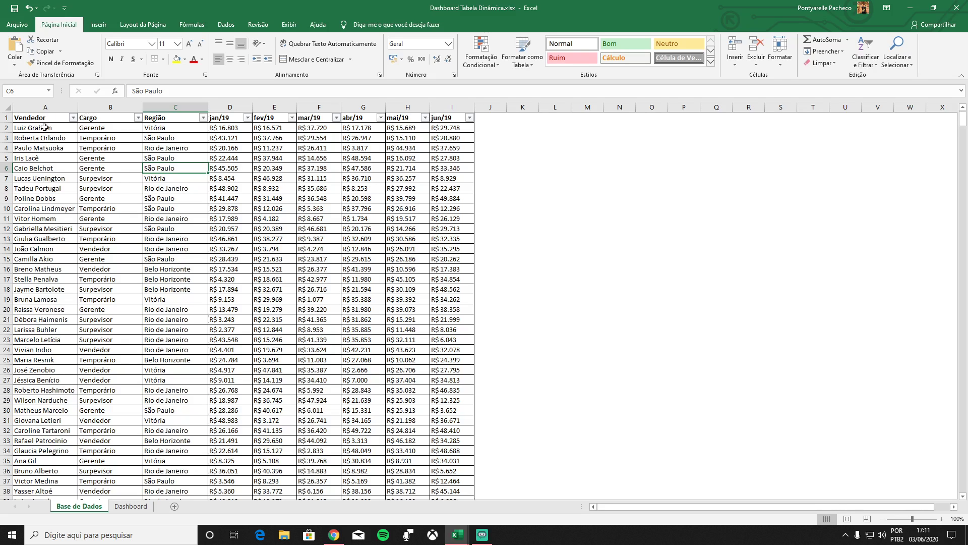
- Select the whole data range from the Vendedor heading to the last record, examine its extent, and return to A1
{"action": "left_click", "coordinate": [40, 120]}
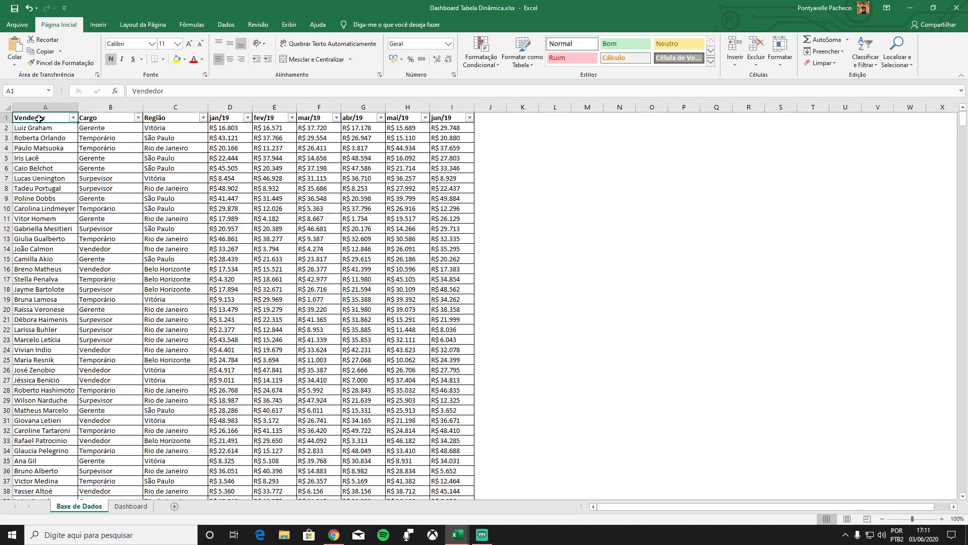
{"action": "key", "text": "ctrl+shift+Right"}
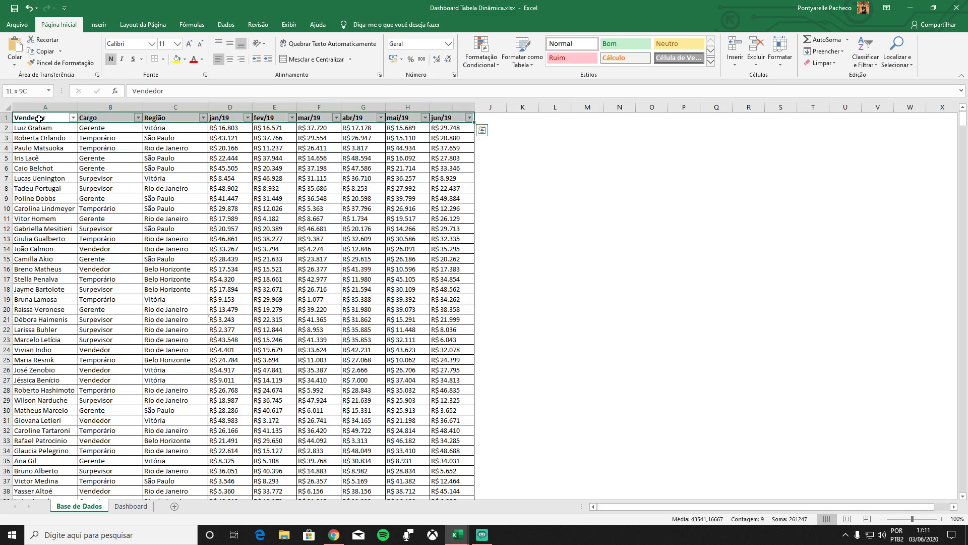
{"action": "key", "text": "ctrl+shift+Down"}
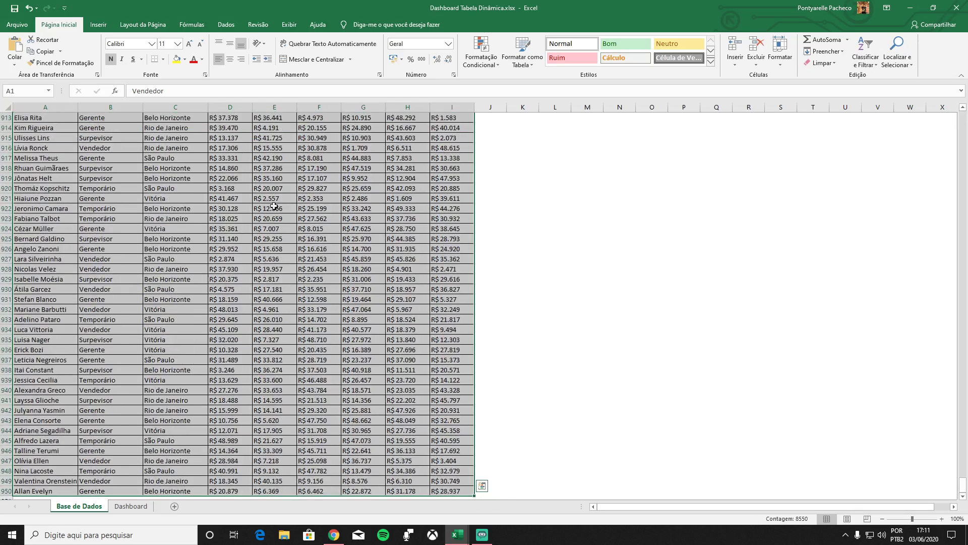
{"action": "scroll", "coordinate": [282, 205], "scroll_direction": "up", "scroll_amount": 12}
{"action": "scroll", "coordinate": [293, 204], "scroll_direction": "up", "scroll_amount": 7}
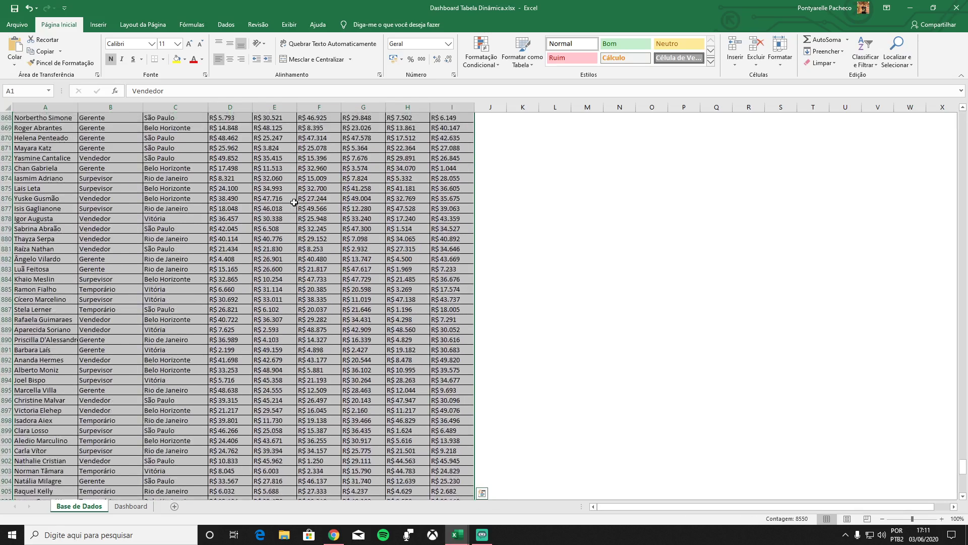
{"action": "key", "text": "ctrl+Home"}
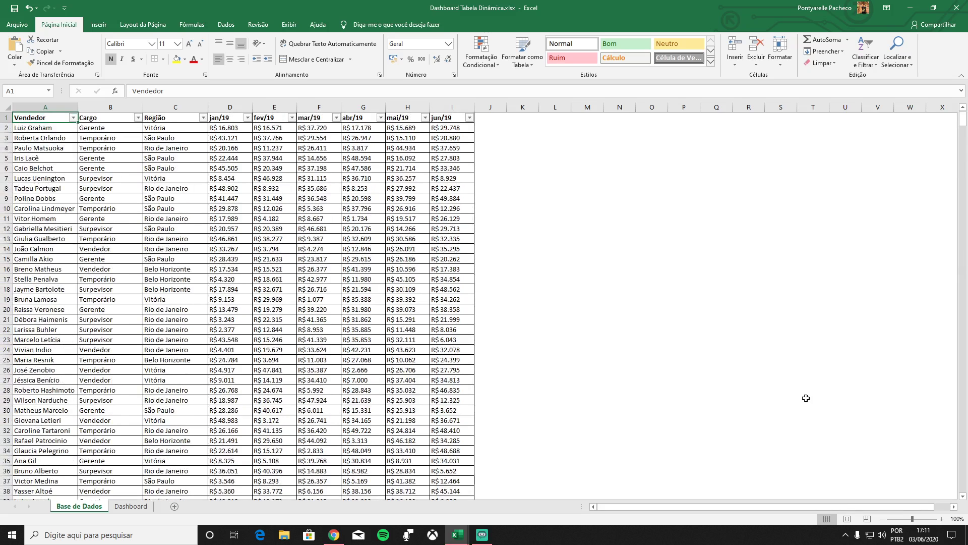
- Select entire columns A through I and examine the empty rows below the last record, then return to the top and select G8
{"action": "left_click", "coordinate": [105, 149]}
{"action": "left_click", "coordinate": [55, 119]}
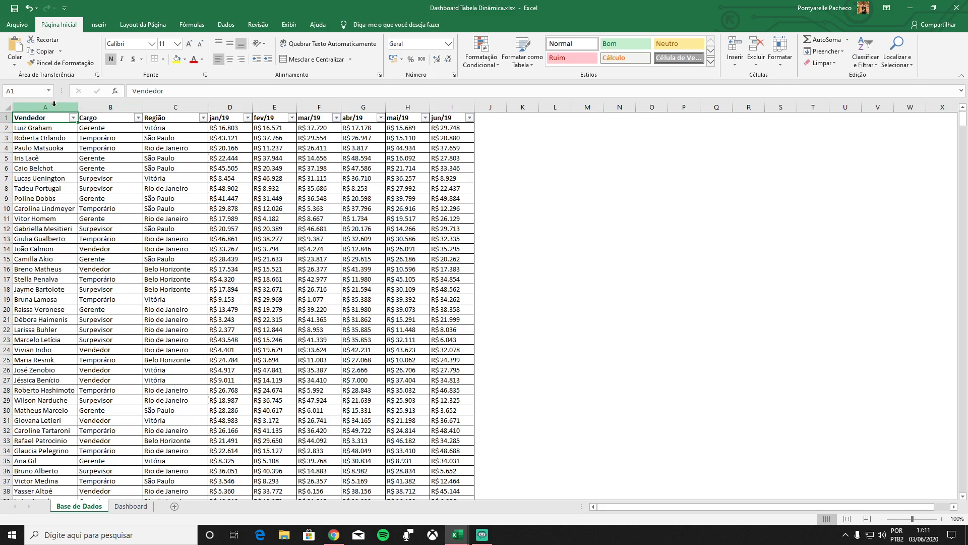
{"action": "left_click_drag", "start_coordinate": [40, 106], "coordinate": [446, 100]}
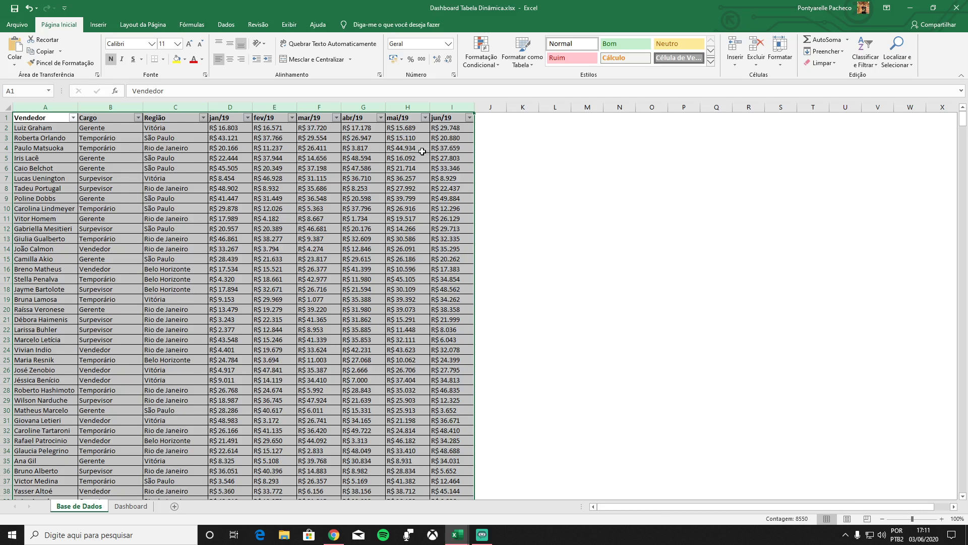
{"action": "scroll", "coordinate": [422, 151], "scroll_direction": "down", "scroll_amount": 3}
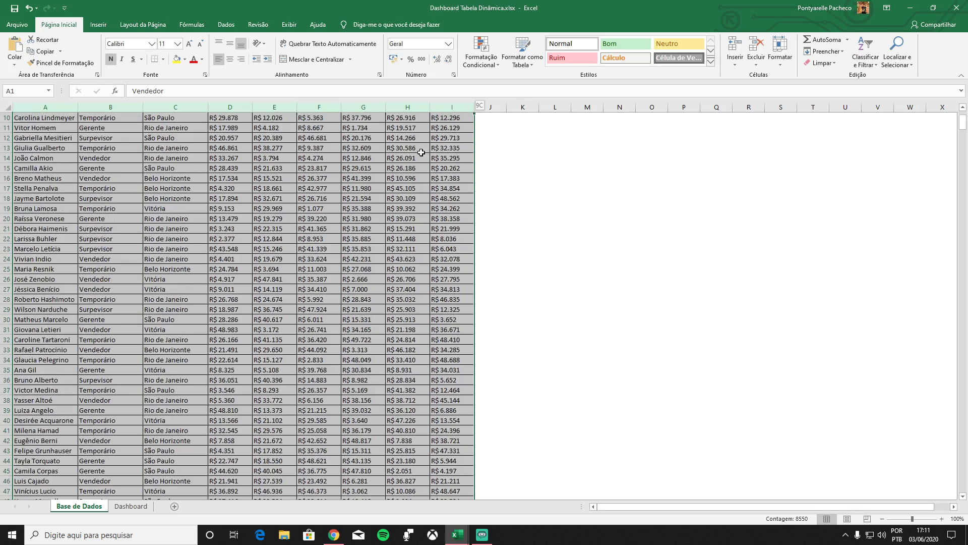
{"action": "scroll", "coordinate": [402, 221], "scroll_direction": "down", "scroll_amount": 5}
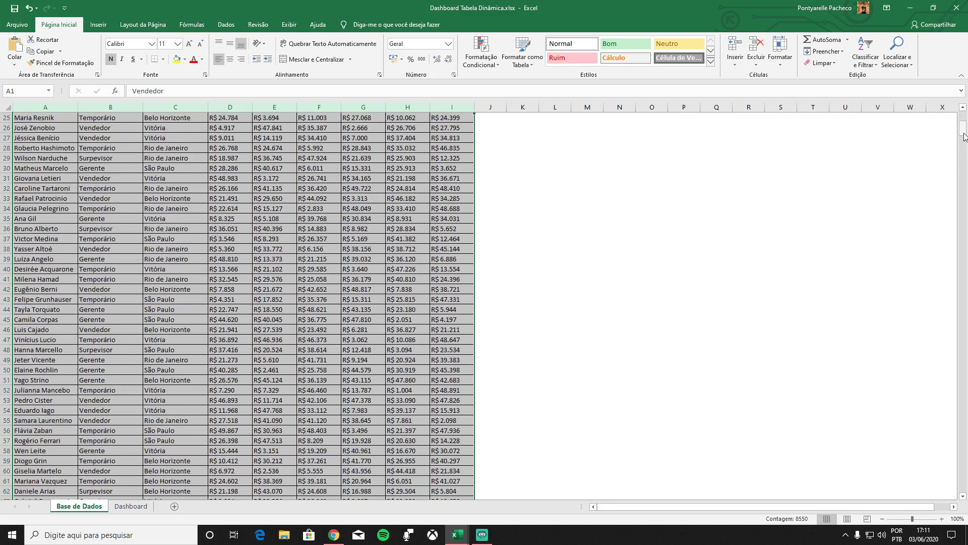
{"action": "left_click_drag", "start_coordinate": [964, 136], "coordinate": [956, 532]}
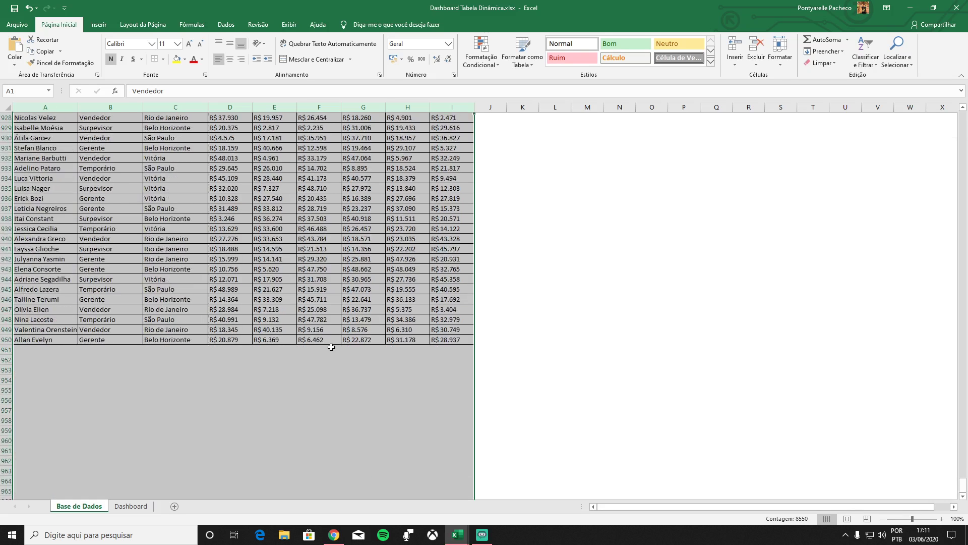
{"action": "scroll", "coordinate": [332, 347], "scroll_direction": "down", "scroll_amount": 5}
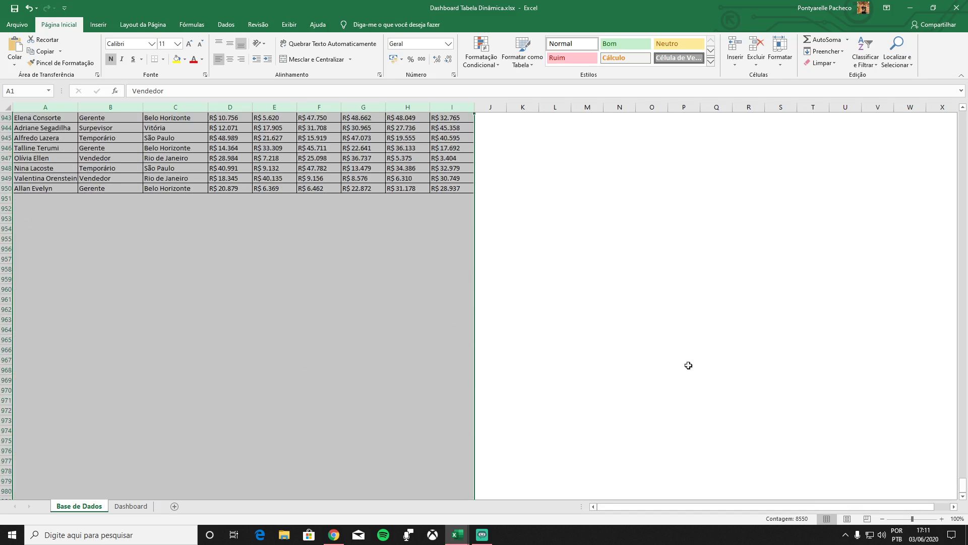
{"action": "left_click_drag", "start_coordinate": [965, 489], "coordinate": [966, 364]}
{"action": "left_click_drag", "start_coordinate": [965, 181], "coordinate": [963, 117]}
{"action": "left_click", "coordinate": [375, 187]}
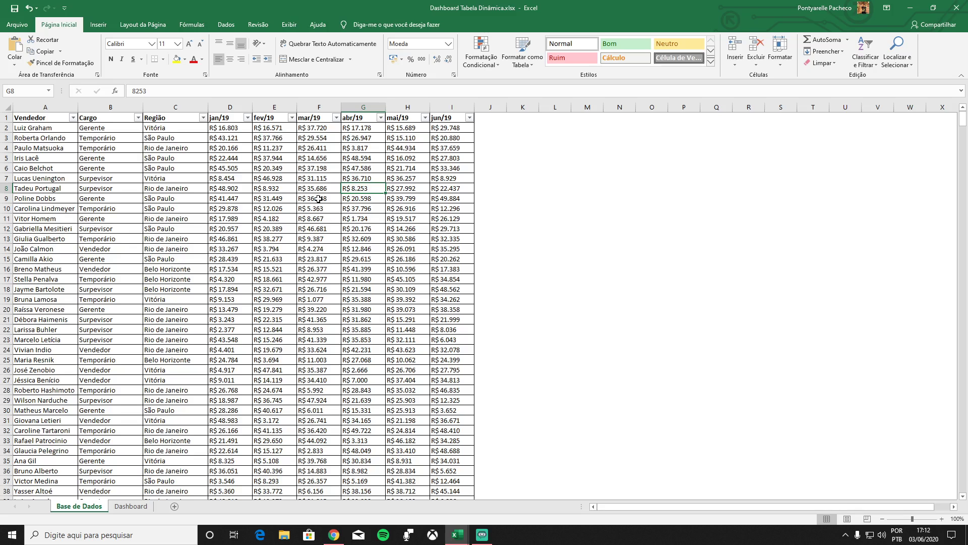
- Inspect individual Região cells within the database, ending on C5
{"action": "left_click", "coordinate": [169, 170]}
{"action": "key", "text": "Down"}
{"action": "key", "text": "Down"}
{"action": "key", "text": "Down"}
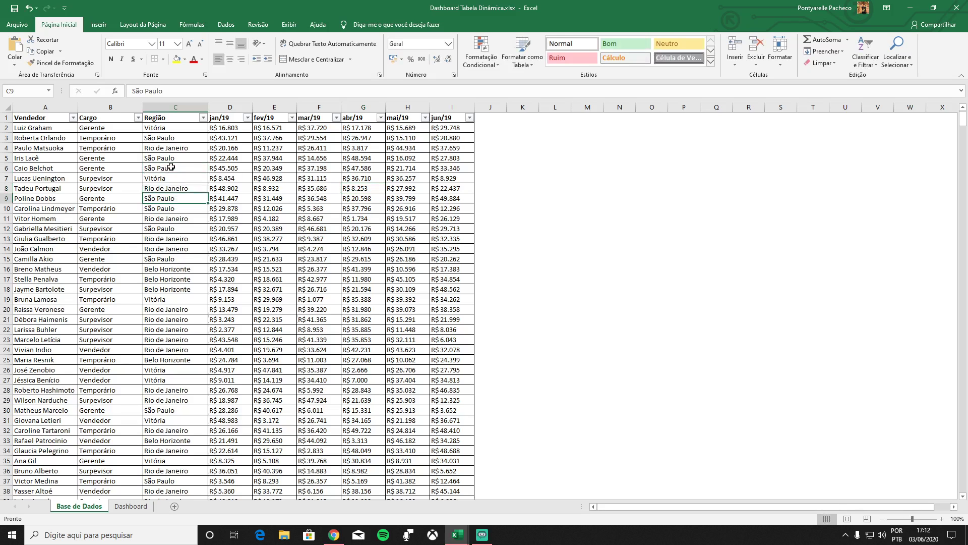
{"action": "left_click", "coordinate": [172, 167]}
{"action": "left_click", "coordinate": [168, 159]}
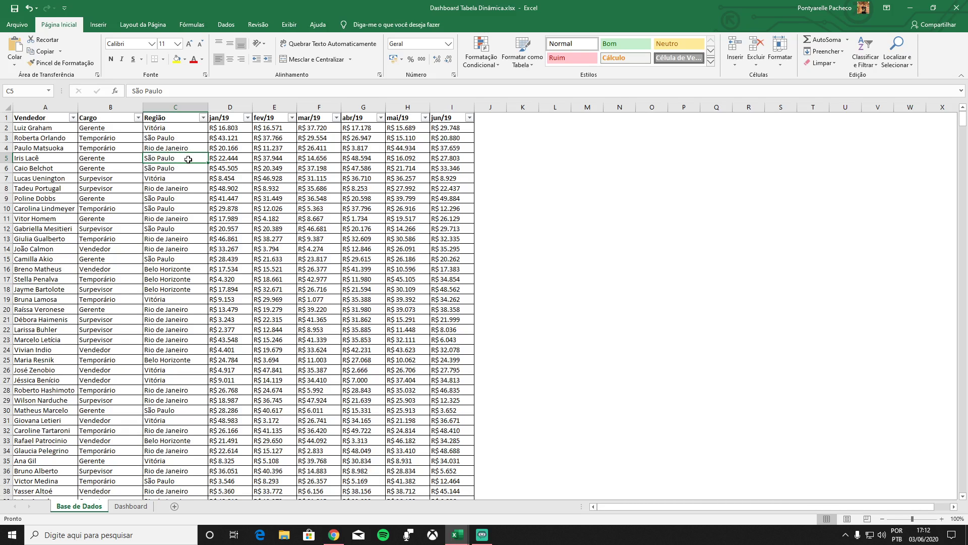
{"action": "right_click", "coordinate": [131, 506]}
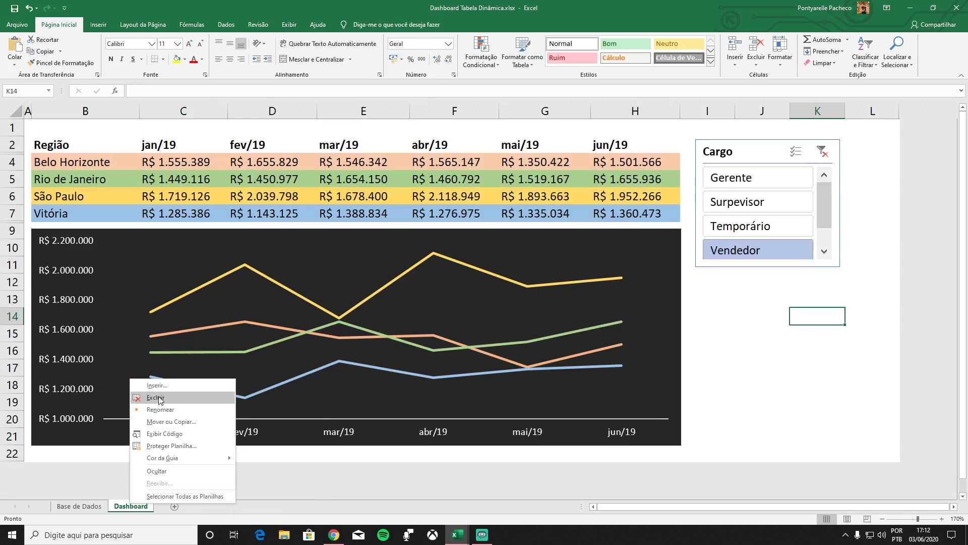
{"action": "key", "text": "Escape"}
{"action": "left_click", "coordinate": [80, 506]}
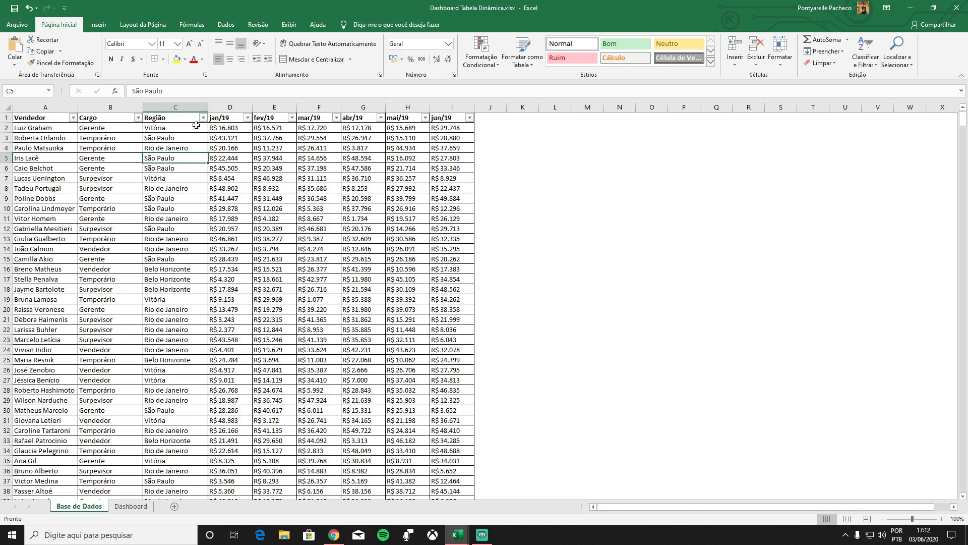
- Create a pivot table on a new worksheet from 'Base de Dados'!$A$1:$I$950, checking that the source range reaches the last record
{"action": "left_click", "coordinate": [184, 200]}
{"action": "left_click", "coordinate": [170, 158]}
{"action": "left_click", "coordinate": [96, 25]}
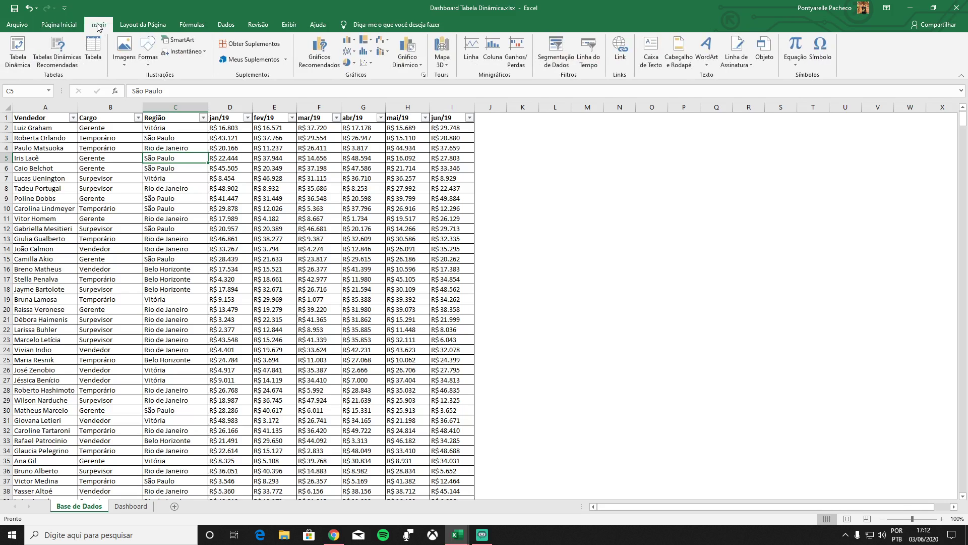
{"action": "left_click", "coordinate": [19, 50]}
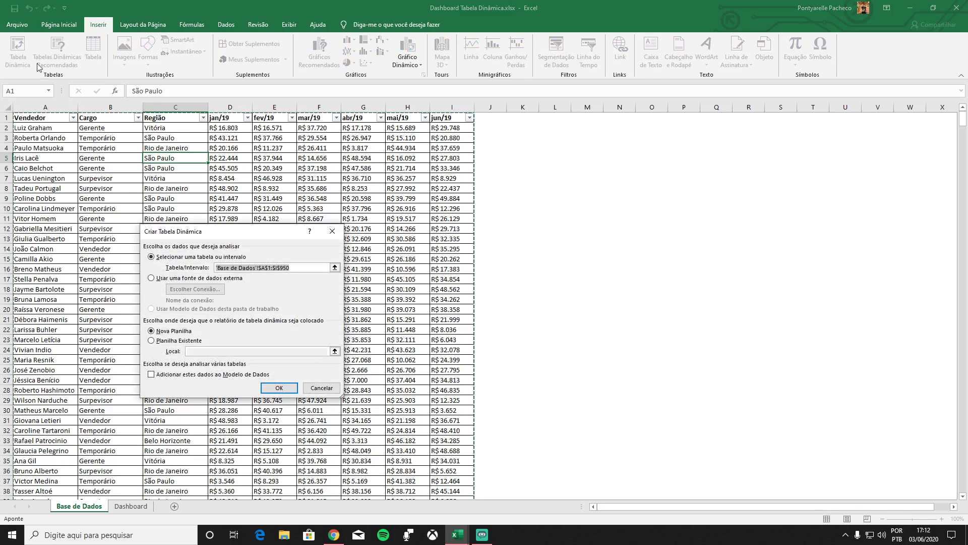
{"action": "left_click_drag", "start_coordinate": [237, 222], "coordinate": [586, 132]}
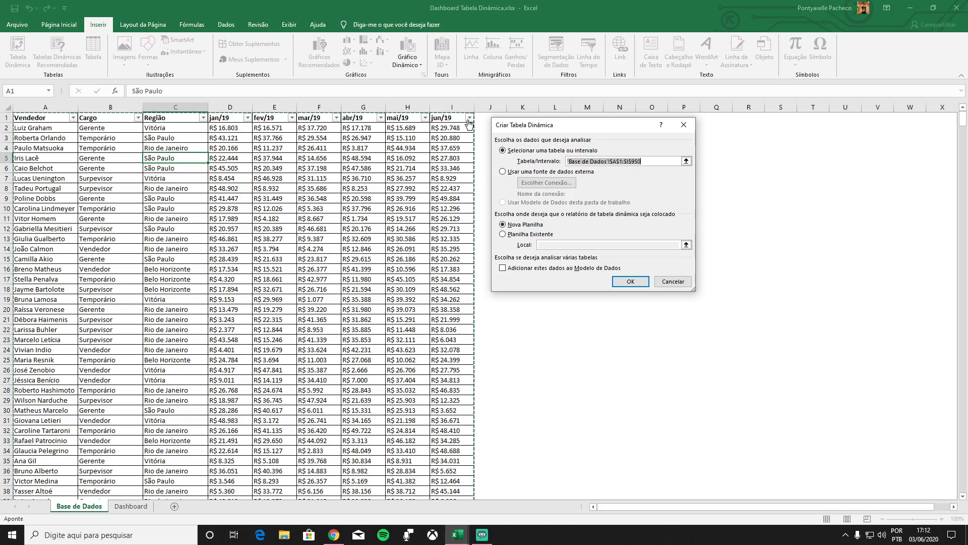
{"action": "left_click_drag", "start_coordinate": [543, 126], "coordinate": [611, 129]}
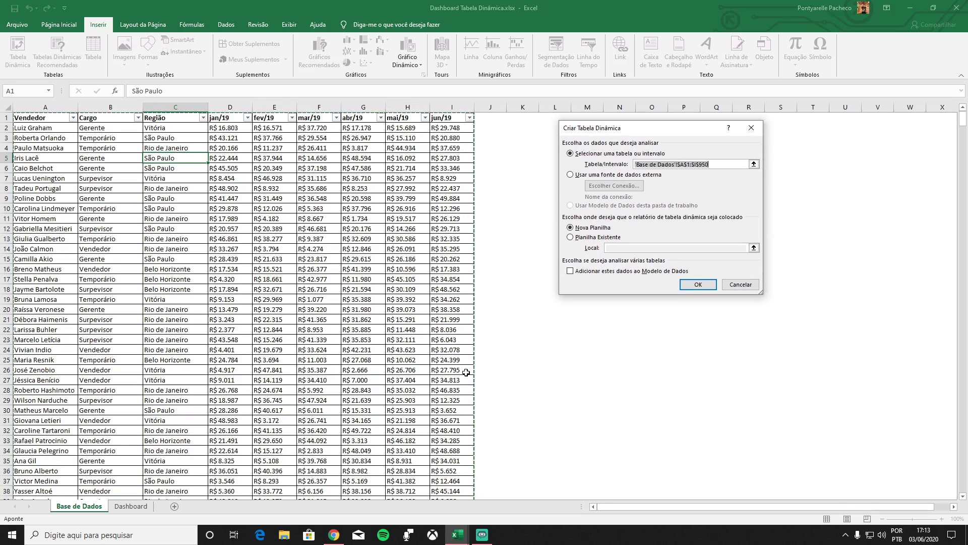
{"action": "left_click_drag", "start_coordinate": [965, 126], "coordinate": [962, 485]}
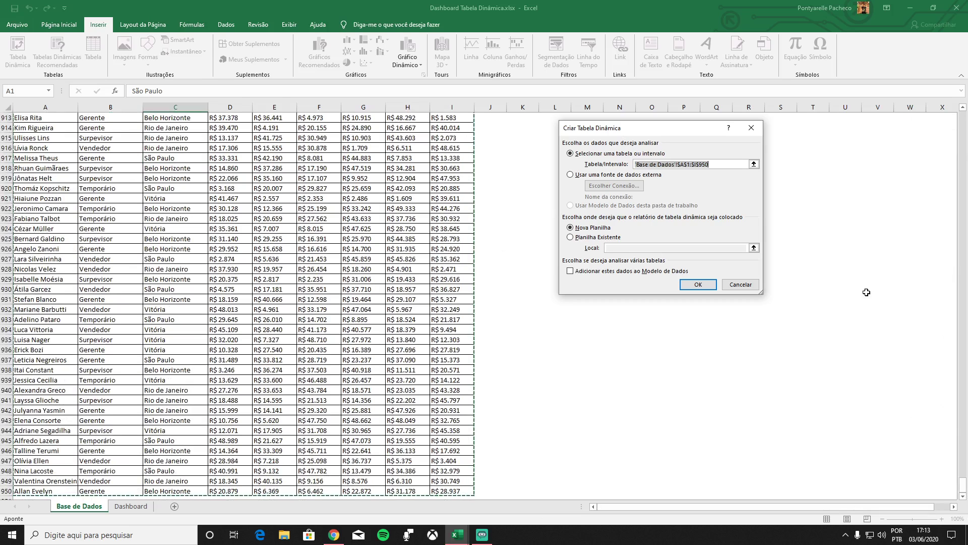
{"action": "left_click_drag", "start_coordinate": [963, 486], "coordinate": [963, 119]}
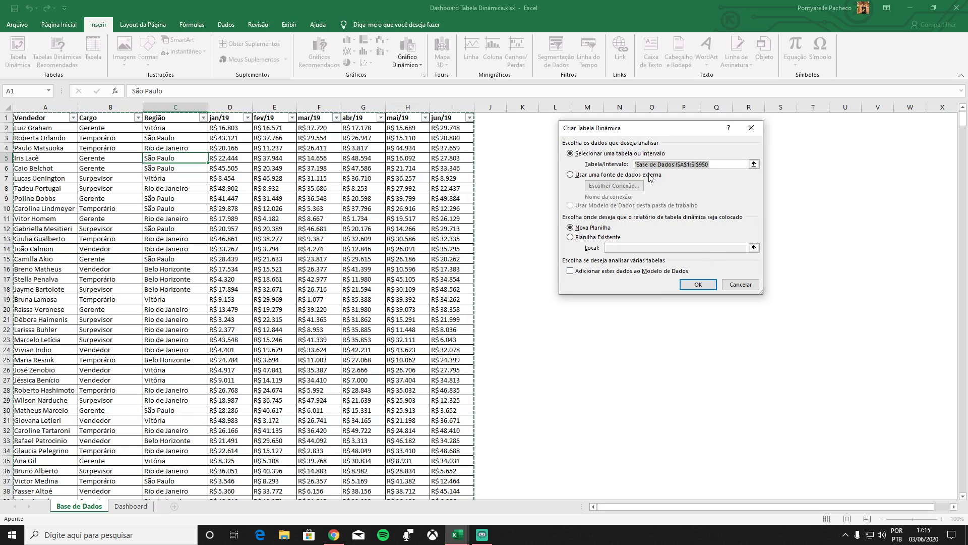
{"action": "left_click_drag", "start_coordinate": [603, 130], "coordinate": [593, 134]}
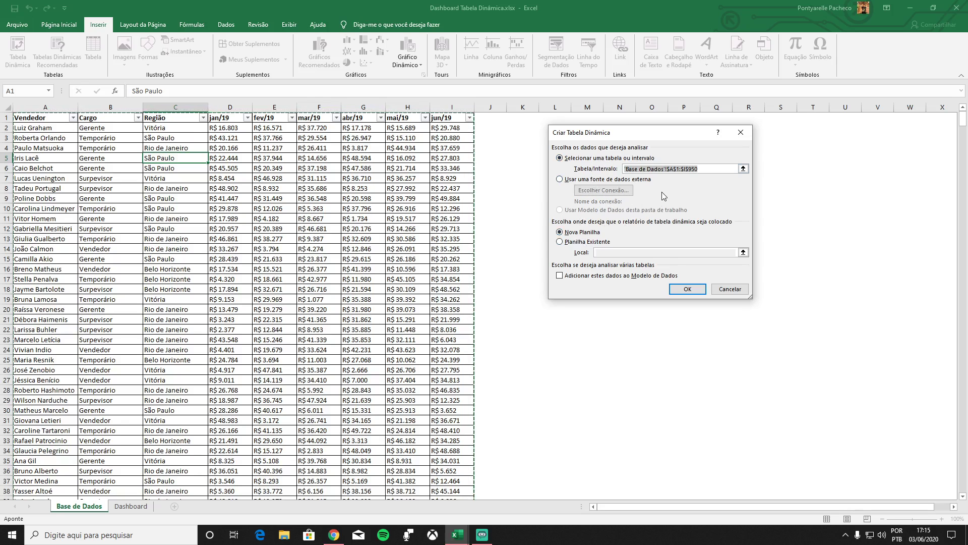
{"action": "left_click", "coordinate": [687, 290]}
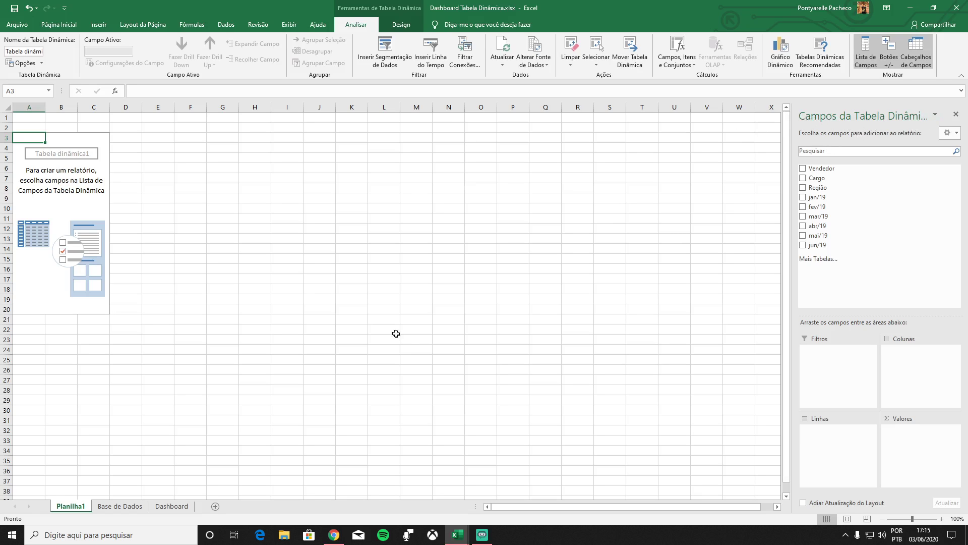
- Compare the database headings in A1:I1 with the field list of the pivot table on Planilha1
{"action": "left_click", "coordinate": [132, 506]}
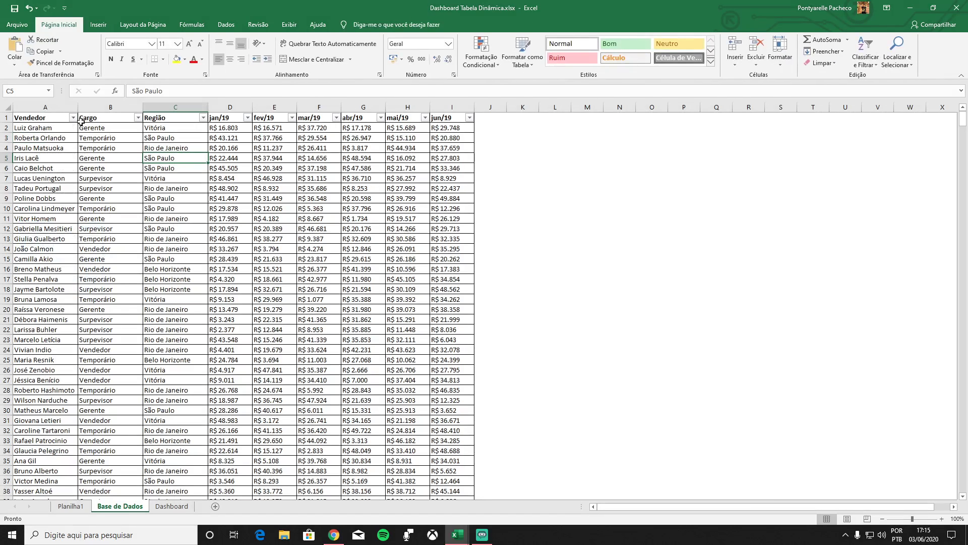
{"action": "left_click_drag", "start_coordinate": [52, 117], "coordinate": [459, 119]}
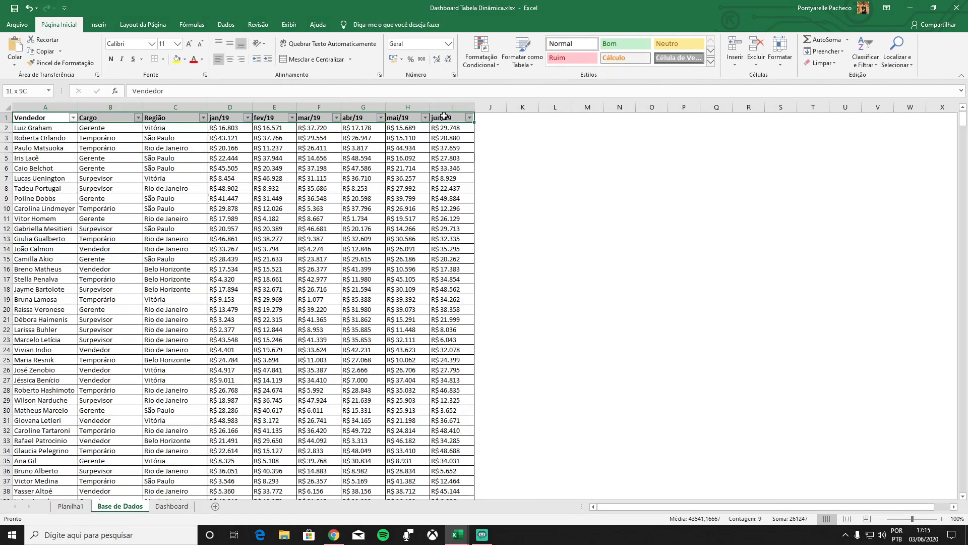
{"action": "left_click", "coordinate": [71, 505]}
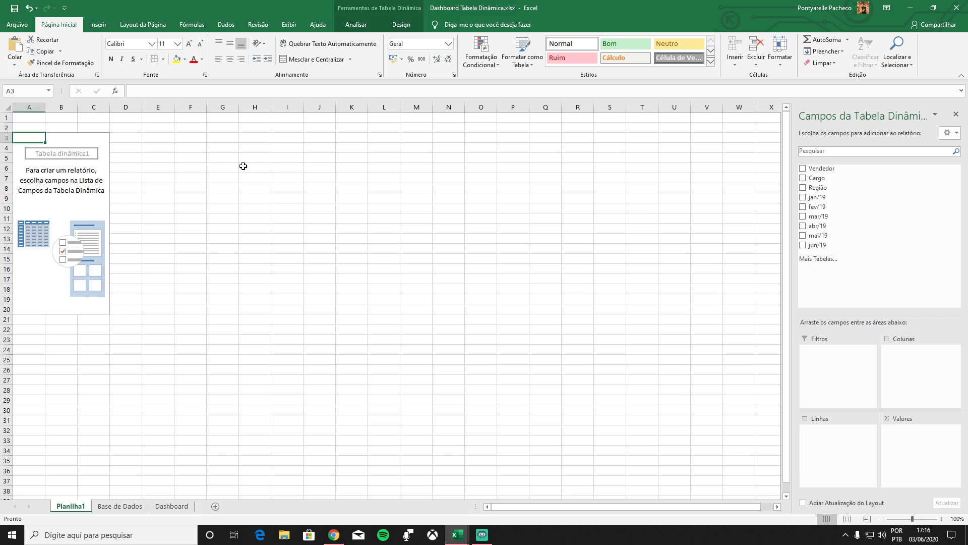
- Leave and reselect the empty pivot table, then place the Cargo field in Linhas and move it to Colunas
{"action": "left_click", "coordinate": [202, 160]}
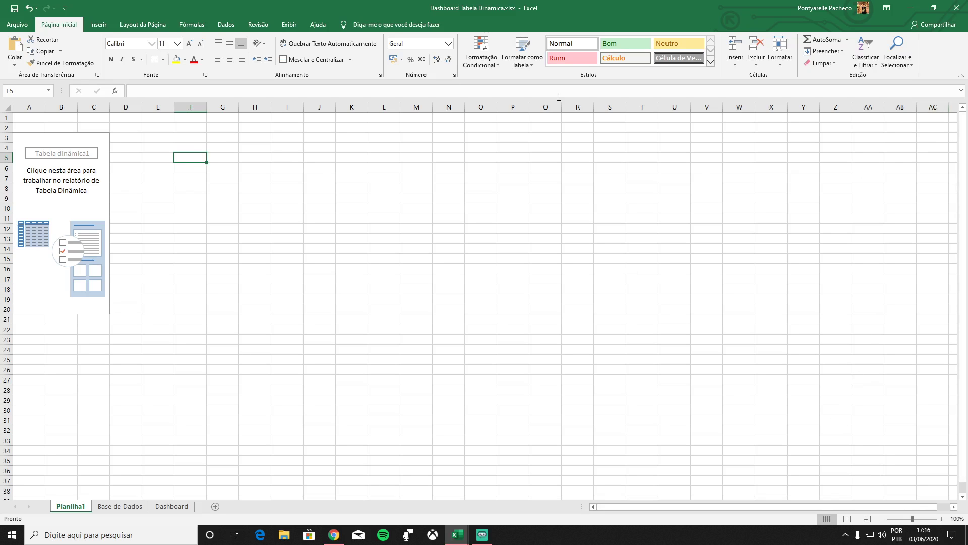
{"action": "left_click", "coordinate": [58, 170]}
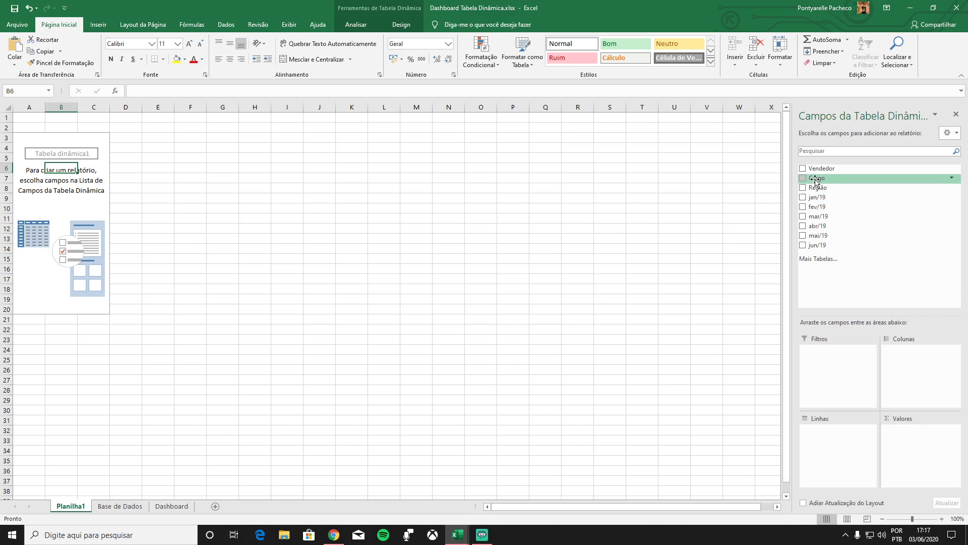
{"action": "left_click_drag", "start_coordinate": [815, 184], "coordinate": [833, 448]}
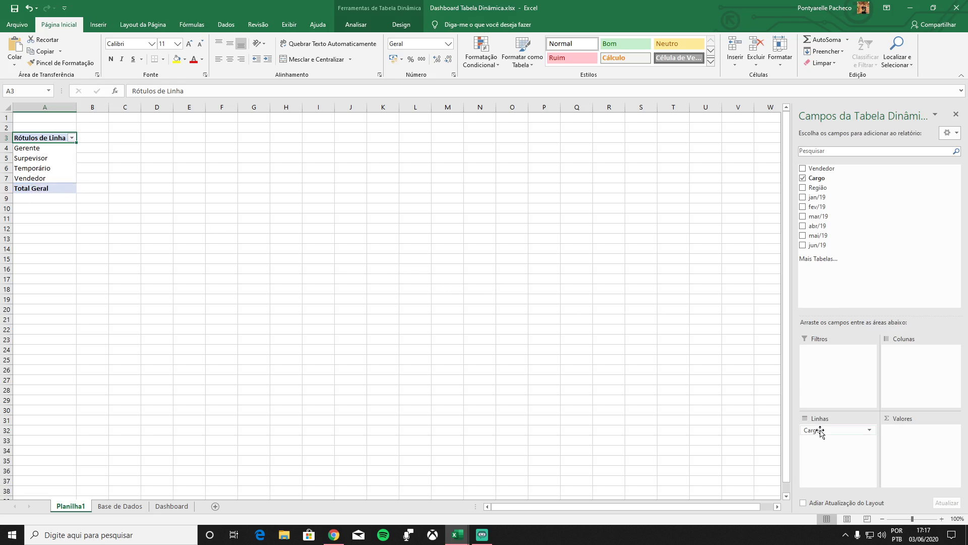
{"action": "left_click_drag", "start_coordinate": [821, 431], "coordinate": [916, 358]}
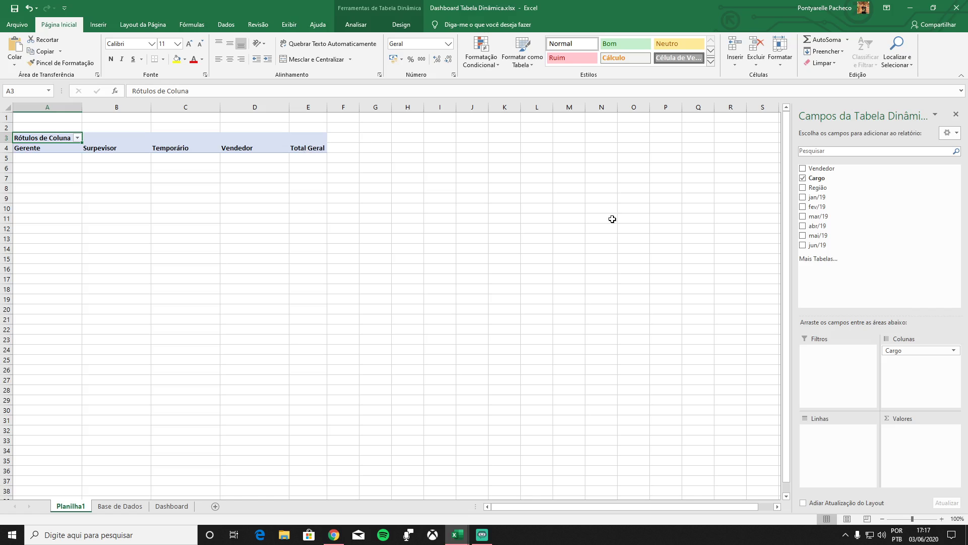
- Remove the Cargo field from Colunas and place the Região field in Linhas
{"action": "left_click", "coordinate": [914, 351]}
{"action": "left_click_drag", "start_coordinate": [913, 352], "coordinate": [904, 243]}
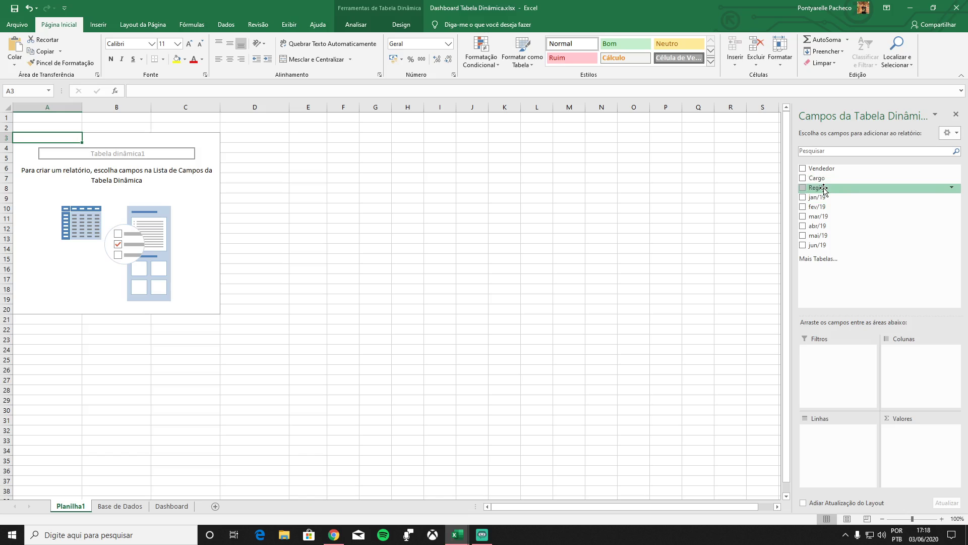
{"action": "left_click_drag", "start_coordinate": [823, 189], "coordinate": [841, 438]}
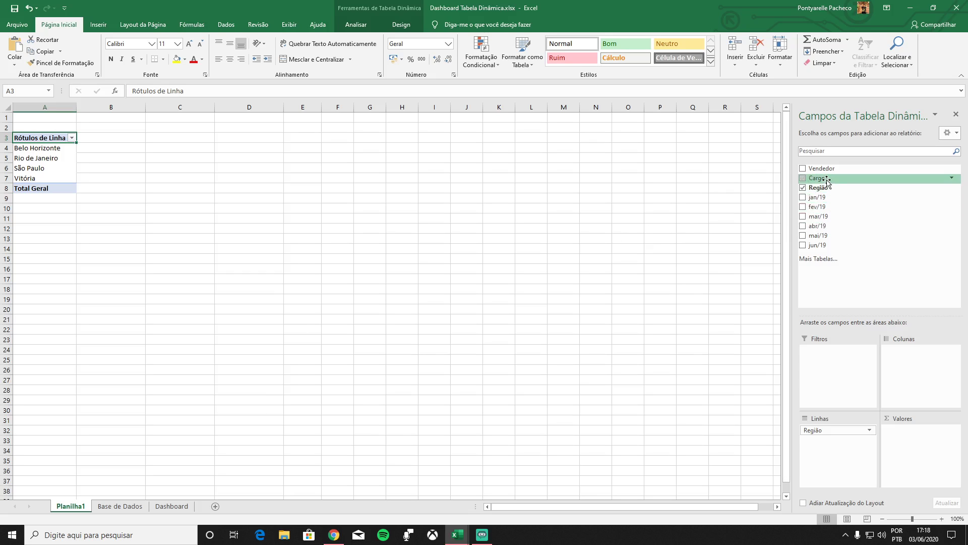
- Add Cargo below Região in Linhas and again in Valores, and inspect the Gerente counts for Rio de Janeiro and São Paulo
{"action": "left_click_drag", "start_coordinate": [827, 182], "coordinate": [846, 454]}
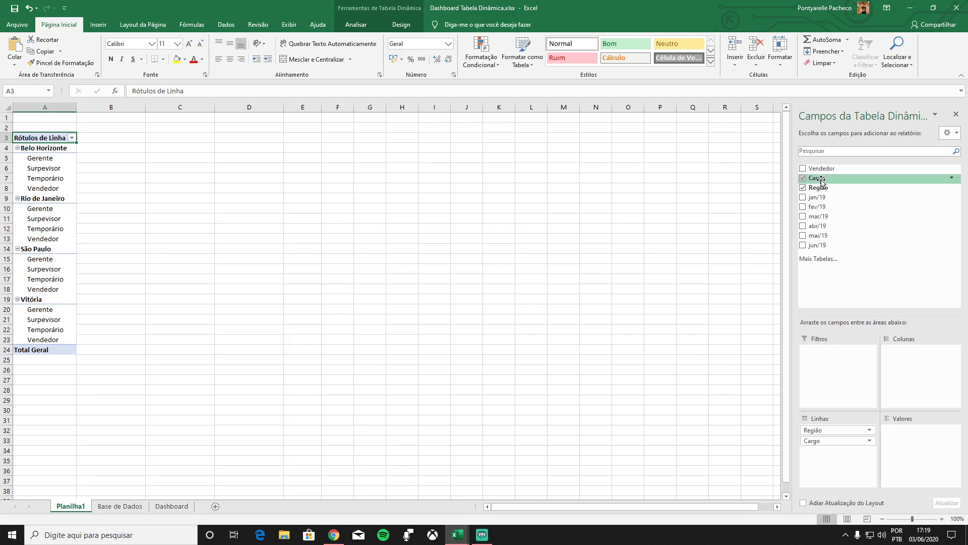
{"action": "left_click_drag", "start_coordinate": [820, 178], "coordinate": [914, 442]}
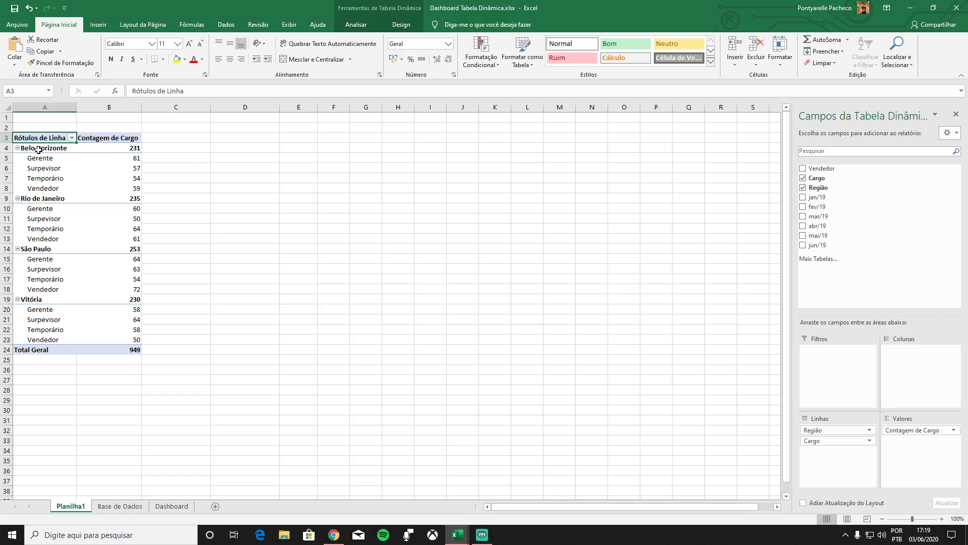
{"action": "mouse_move", "coordinate": [134, 159]}
{"action": "left_click", "coordinate": [135, 210]}
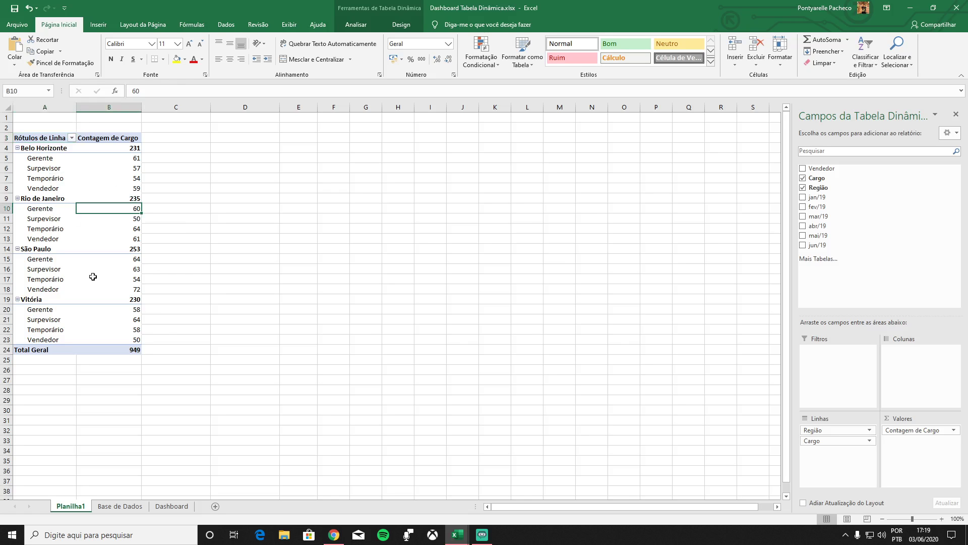
{"action": "left_click", "coordinate": [136, 258]}
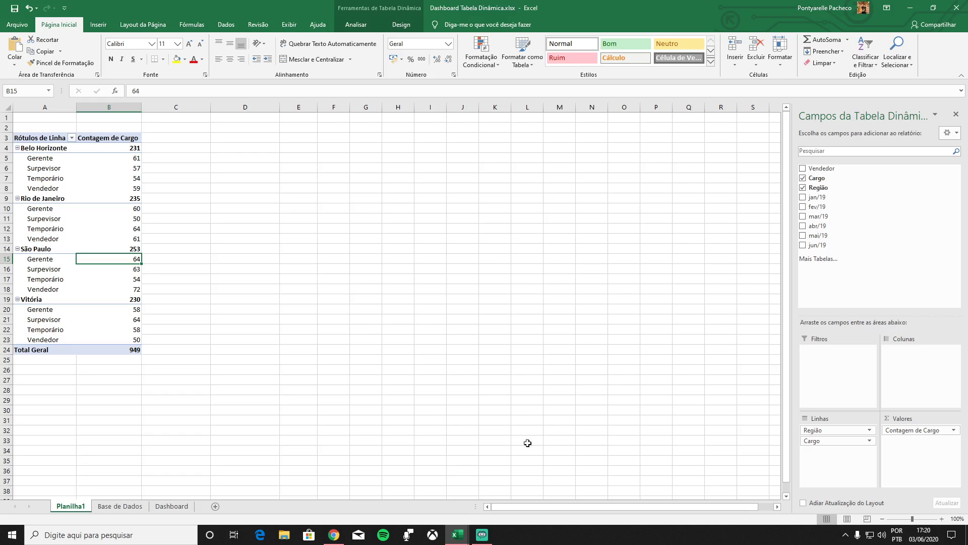
- Review the region-by-month table and Cargo slicer on the Dashboard sheet, and return to Planilha1
{"action": "left_click", "coordinate": [458, 535]}
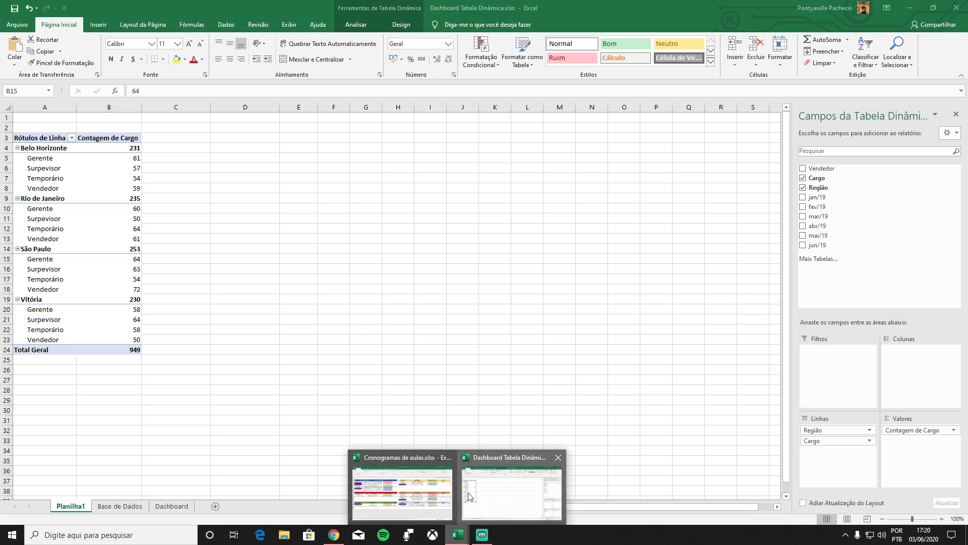
{"action": "left_click", "coordinate": [507, 487]}
{"action": "key", "text": "ctrl+Page_Down"}
{"action": "key", "text": "ctrl+Page_Down"}
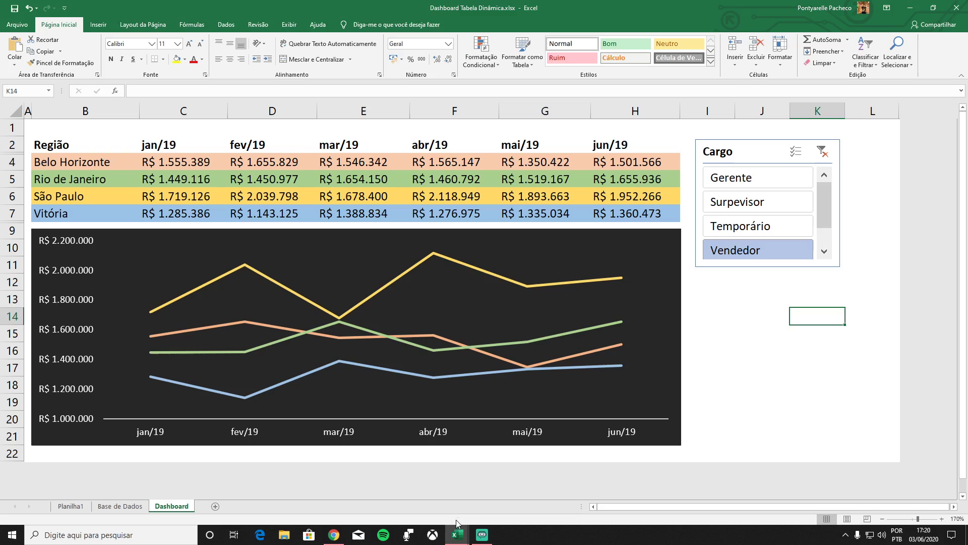
{"action": "mouse_move", "coordinate": [457, 533]}
{"action": "left_click", "coordinate": [484, 488]}
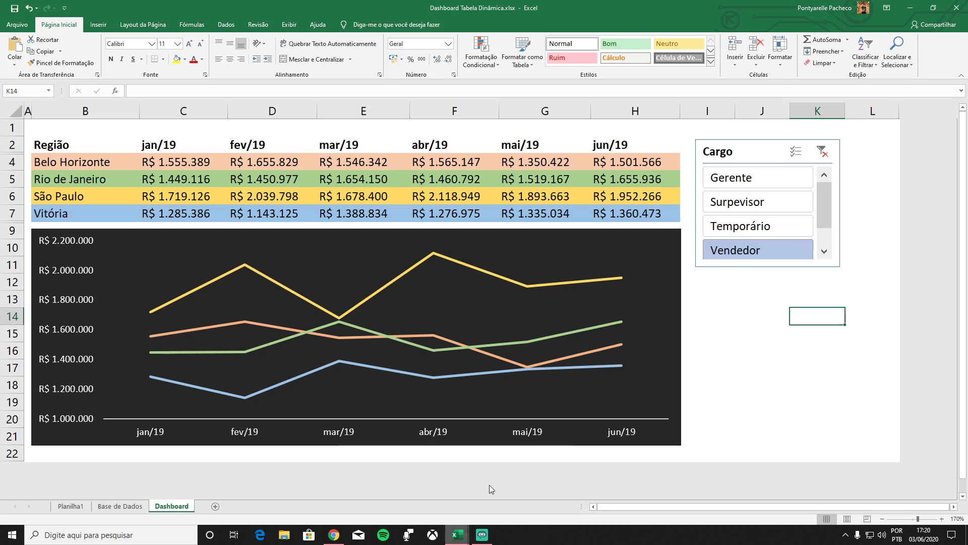
{"action": "key", "text": "ctrl+Page_Up"}
{"action": "key", "text": "ctrl+Page_Up"}
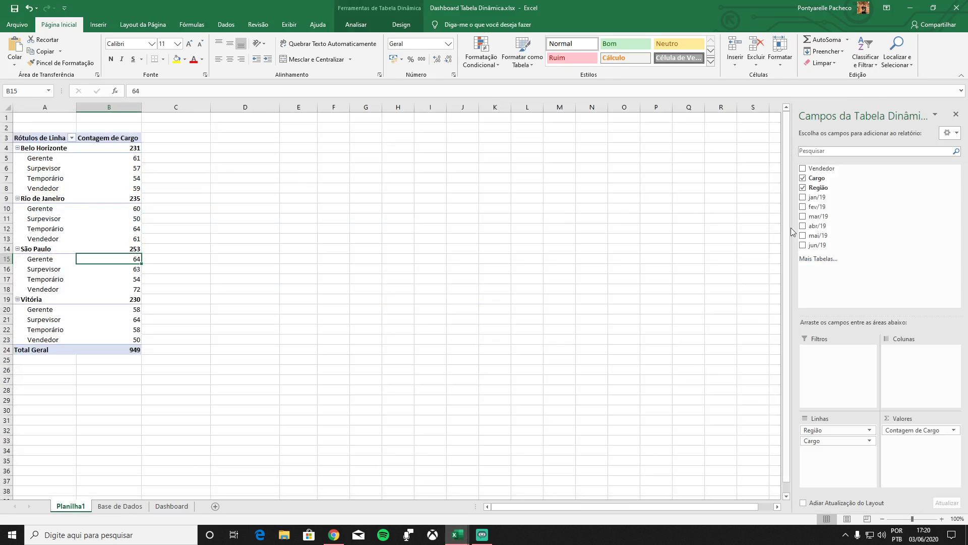
- Remove Cargo from both Linhas and Valores, leaving only Região in the pivot table
{"action": "left_click_drag", "start_coordinate": [829, 443], "coordinate": [866, 248]}
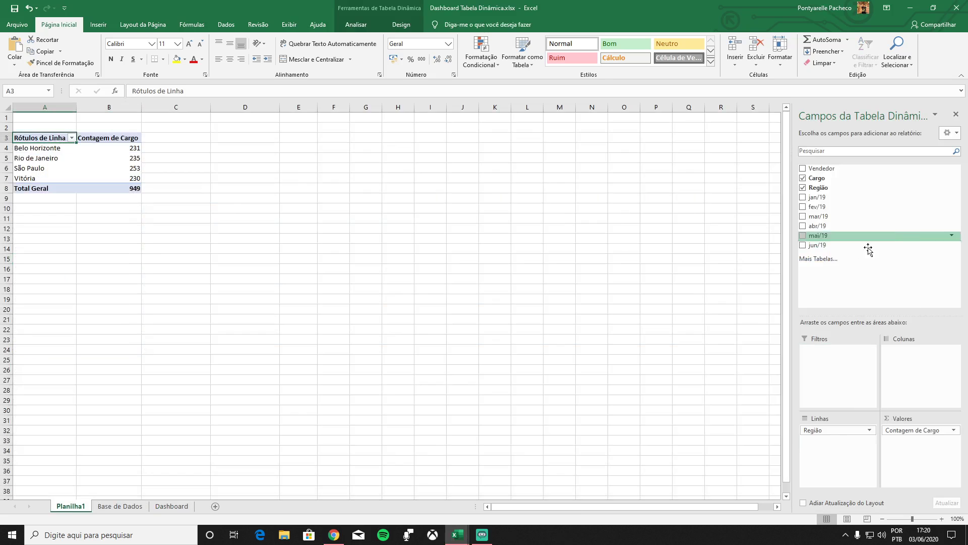
{"action": "left_click_drag", "start_coordinate": [909, 433], "coordinate": [930, 207]}
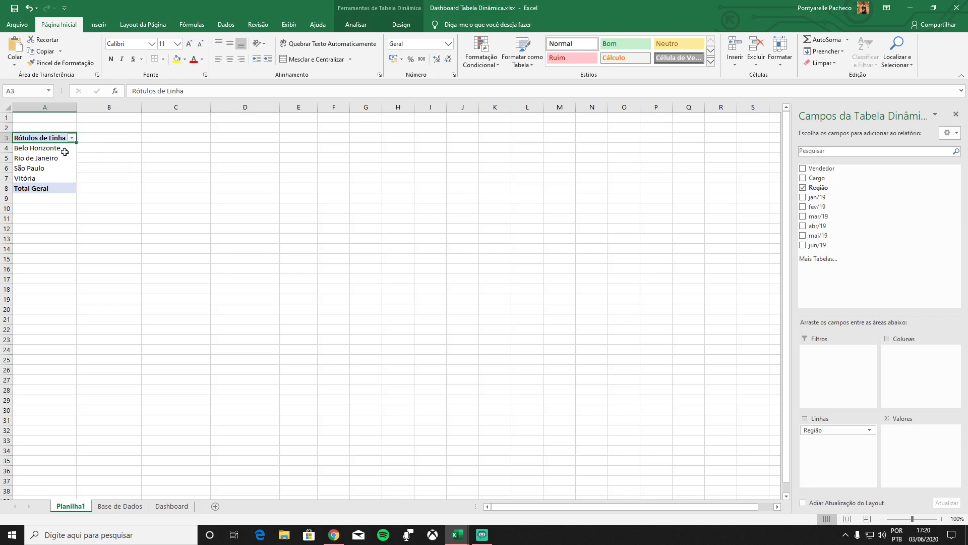
- Add the monthly fields jan/19, fev/19, mar/19, abr/19, mai/19 and jun/19 to the pivot table's Valores as sums
{"action": "left_click", "coordinate": [942, 519]}
{"action": "left_click", "coordinate": [941, 519]}
{"action": "left_click", "coordinate": [942, 518]}
{"action": "left_click", "coordinate": [941, 518]}
{"action": "left_click", "coordinate": [942, 518]}
{"action": "left_click", "coordinate": [942, 519]}
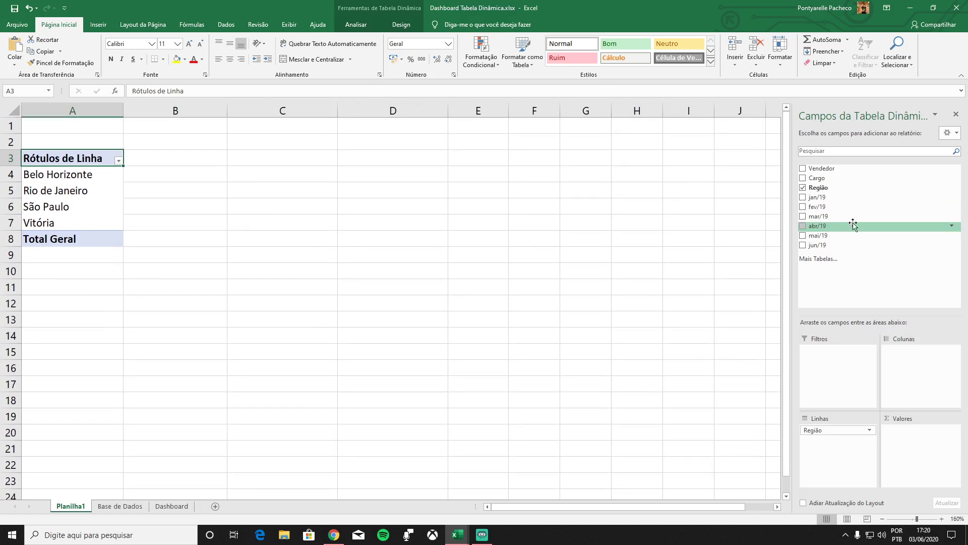
{"action": "left_click_drag", "start_coordinate": [817, 198], "coordinate": [915, 438]}
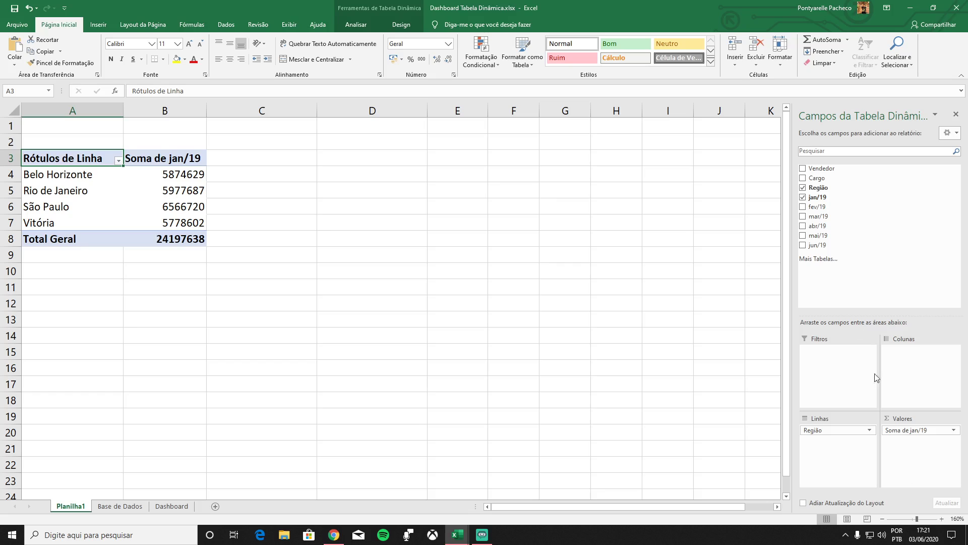
{"action": "left_click", "coordinate": [803, 207]}
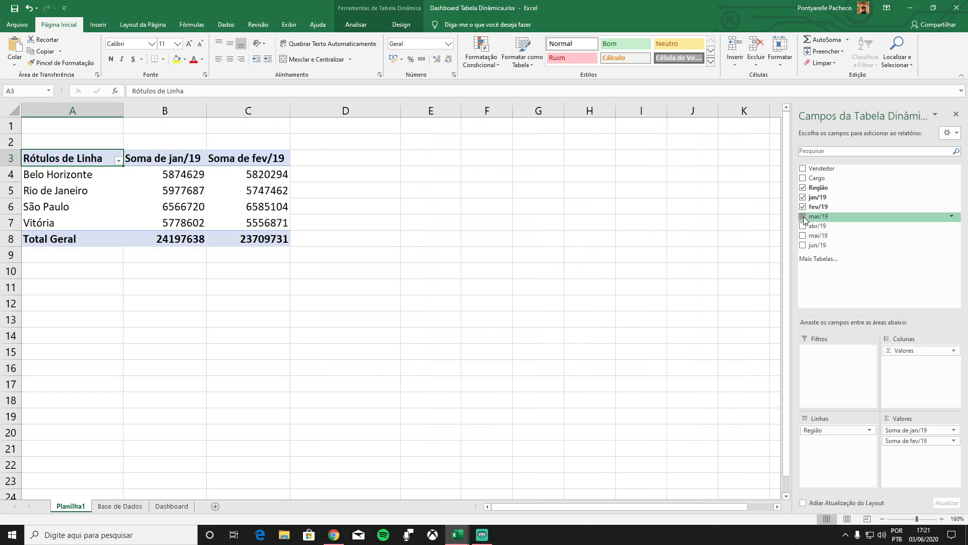
{"action": "left_click", "coordinate": [803, 216]}
{"action": "left_click", "coordinate": [803, 225]}
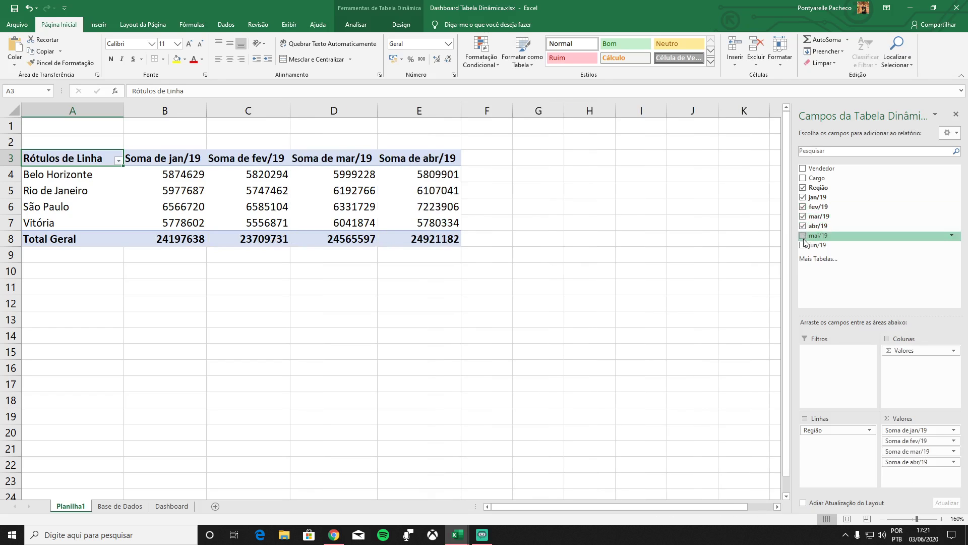
{"action": "left_click", "coordinate": [803, 236]}
{"action": "left_click", "coordinate": [803, 245]}
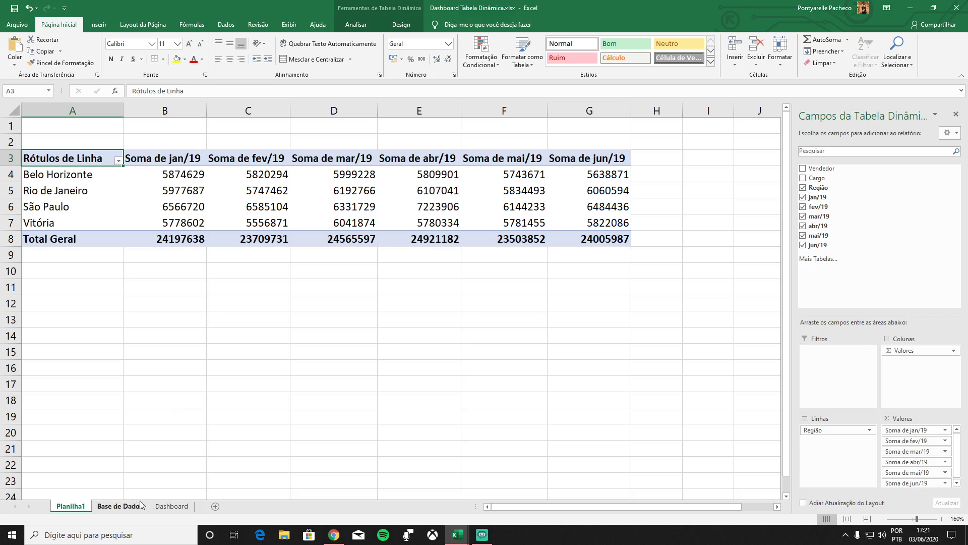
- Examine the region labels of the pivot table and compare its layout with the Dashboard and Base de Dados sheets
{"action": "left_click", "coordinate": [53, 175]}
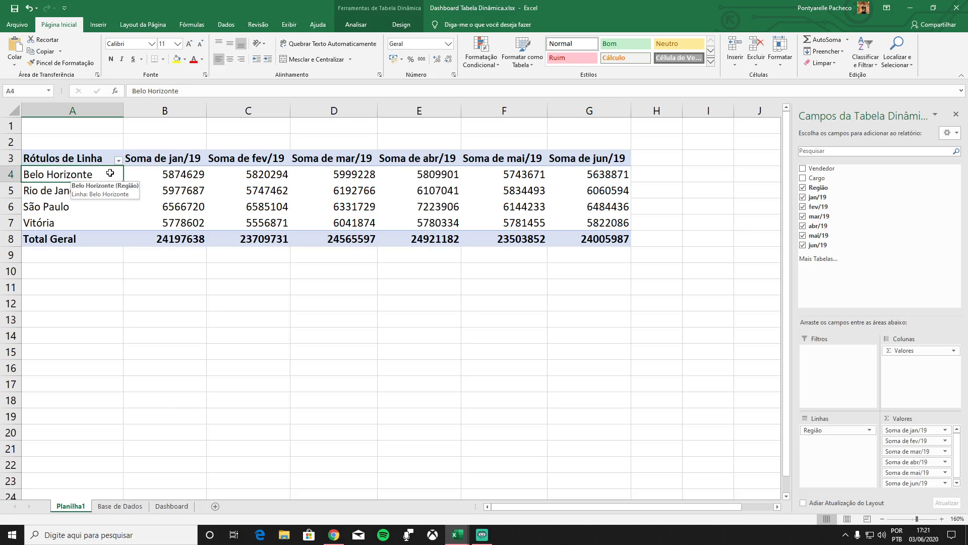
{"action": "left_click", "coordinate": [59, 196]}
{"action": "left_click", "coordinate": [69, 208]}
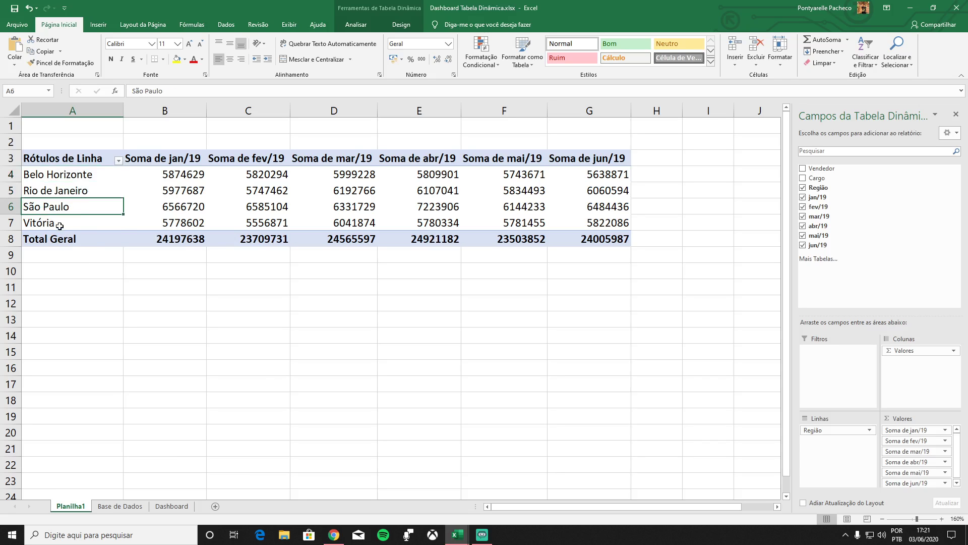
{"action": "left_click", "coordinate": [60, 225]}
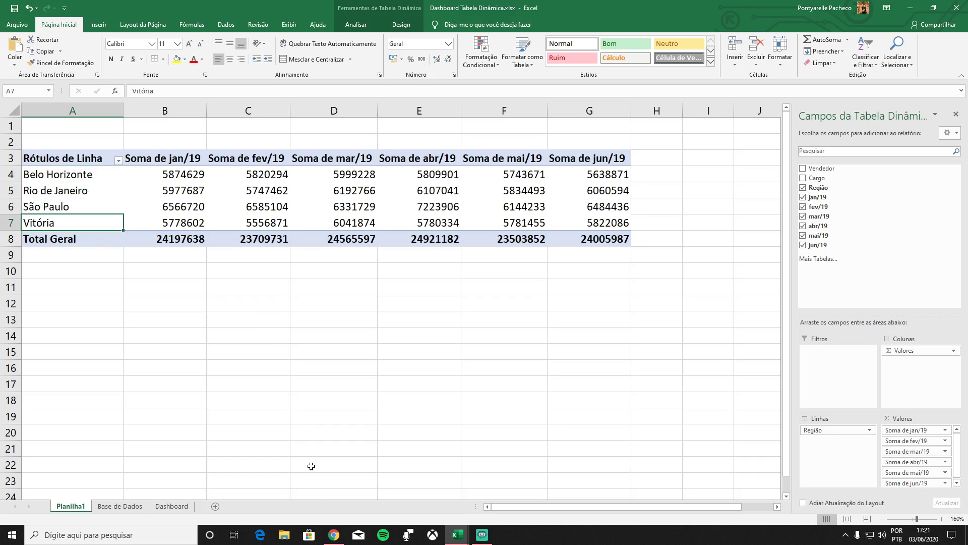
{"action": "left_click", "coordinate": [171, 506]}
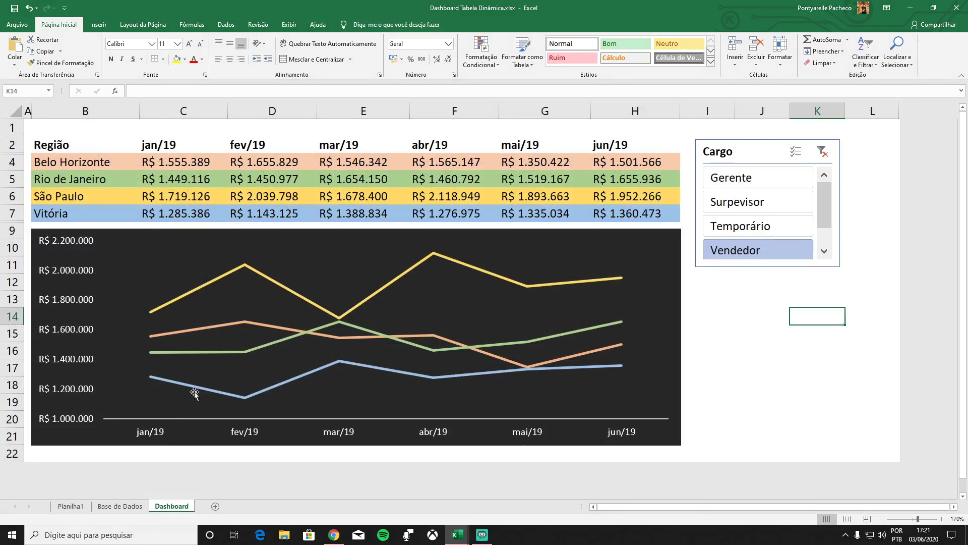
{"action": "left_click", "coordinate": [121, 506]}
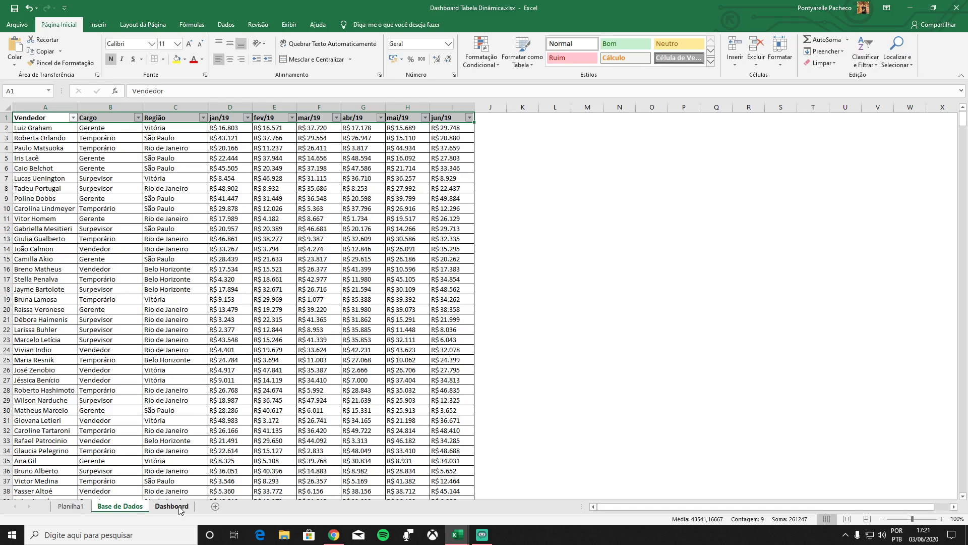
{"action": "left_click", "coordinate": [69, 506]}
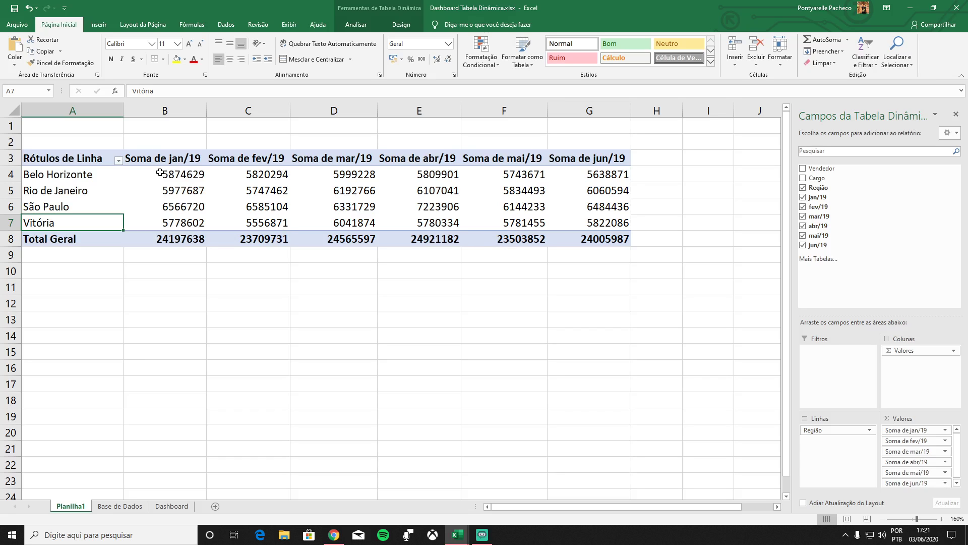
- Format the pivot table amounts in B4:G8, including the Total Geral row, as R$ Português (Brasil) accounting values
{"action": "mouse_move", "coordinate": [162, 172]}
{"action": "mouse_move", "coordinate": [463, 204]}
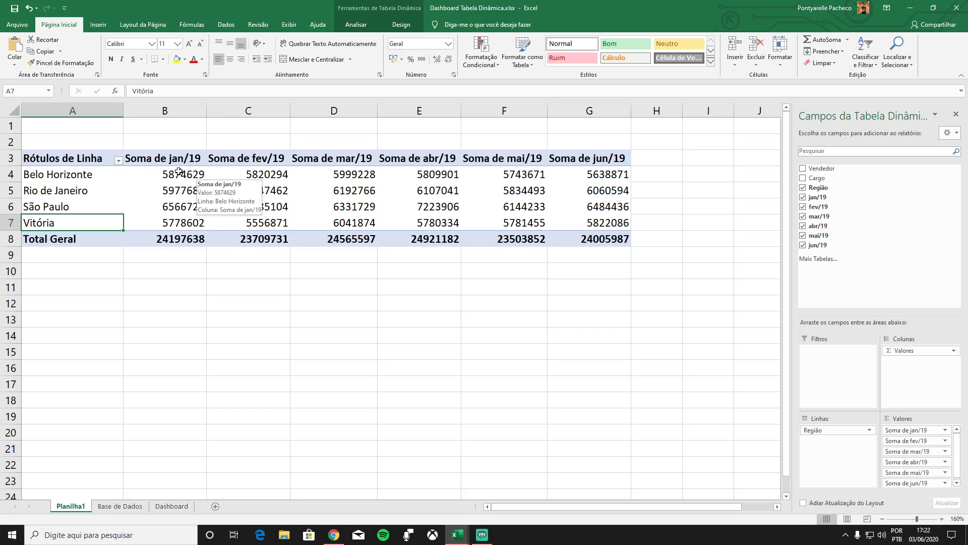
{"action": "left_click_drag", "start_coordinate": [179, 172], "coordinate": [560, 235]}
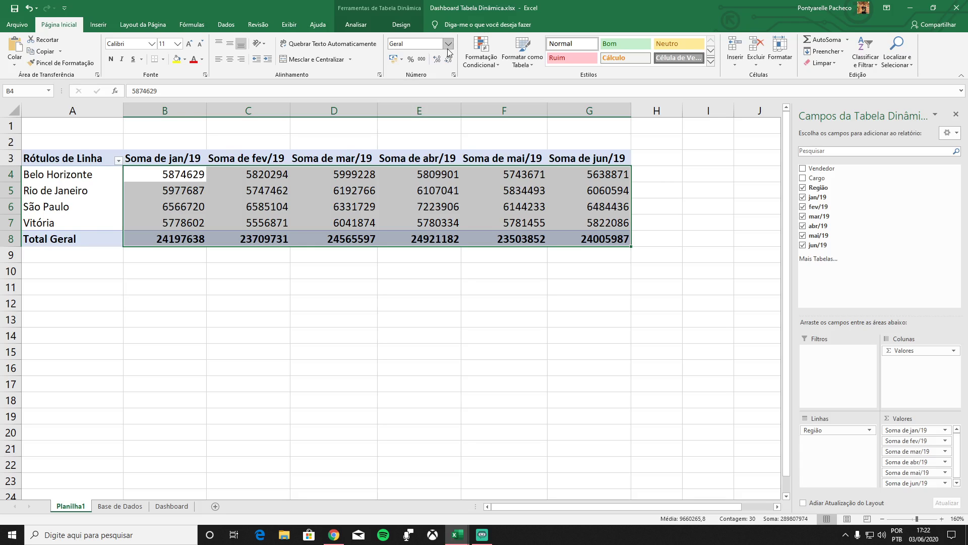
{"action": "left_click", "coordinate": [402, 60]}
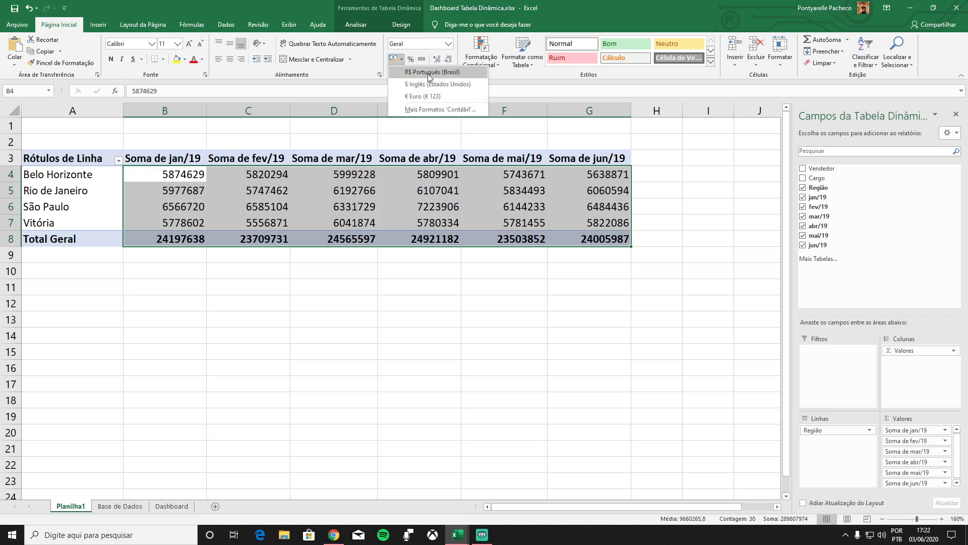
{"action": "left_click", "coordinate": [428, 73]}
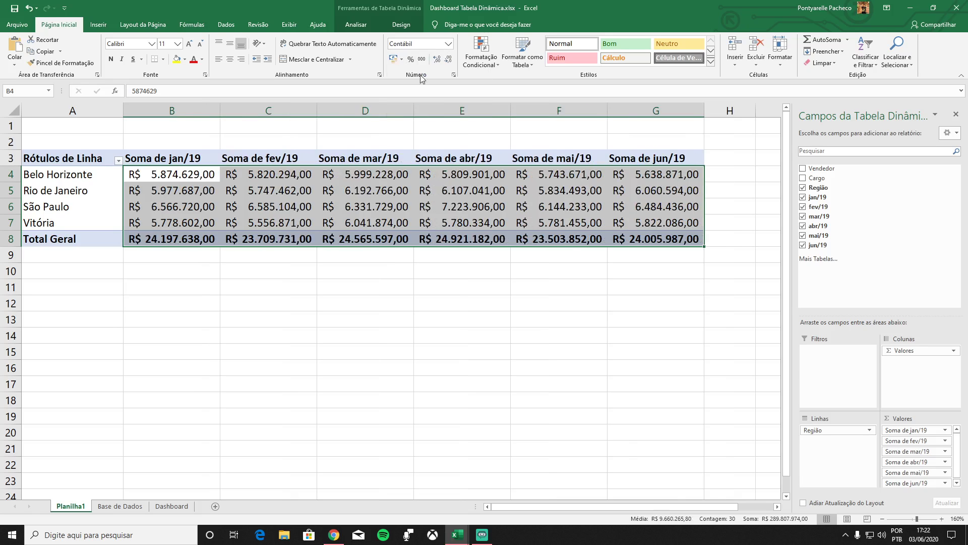
{"action": "left_click", "coordinate": [410, 290]}
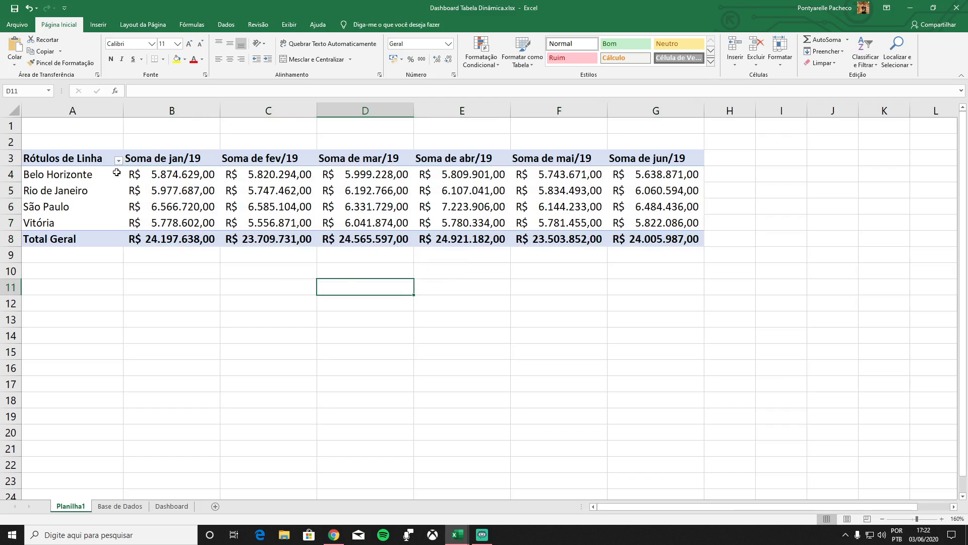
- Compare selecting cells inside the pivot table with selecting a blank cell outside it, ending on the jan/19 Total Geral cell
{"action": "left_click", "coordinate": [53, 176]}
{"action": "left_click", "coordinate": [174, 173]}
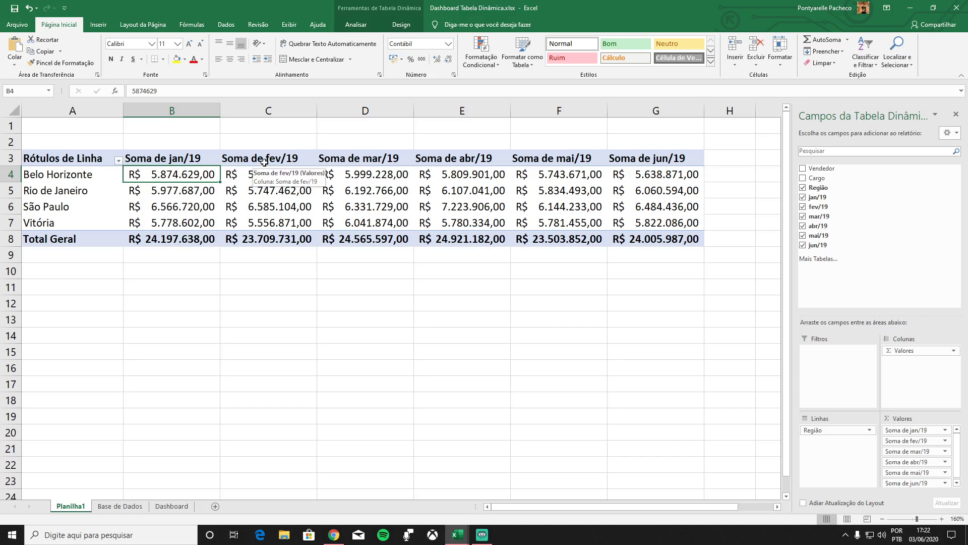
{"action": "left_click", "coordinate": [181, 130]}
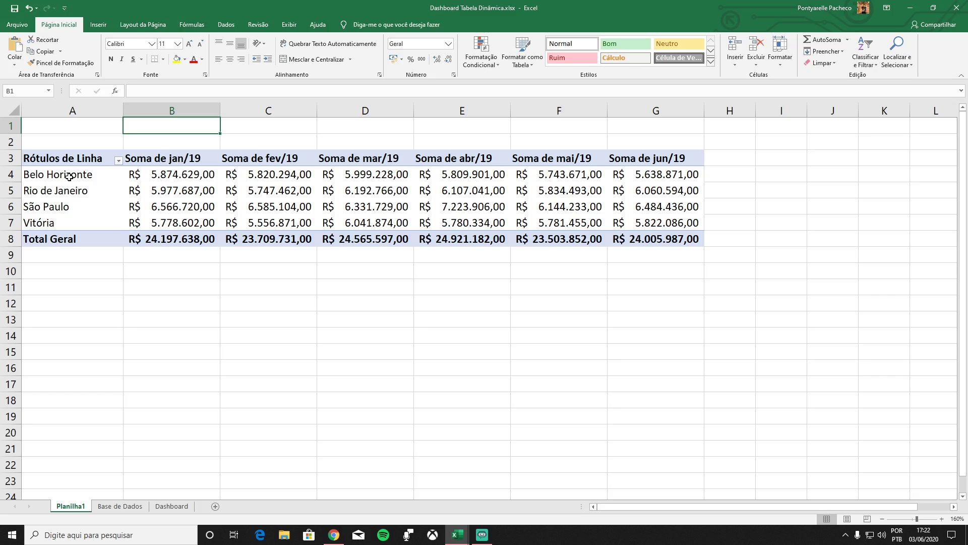
{"action": "left_click", "coordinate": [164, 242]}
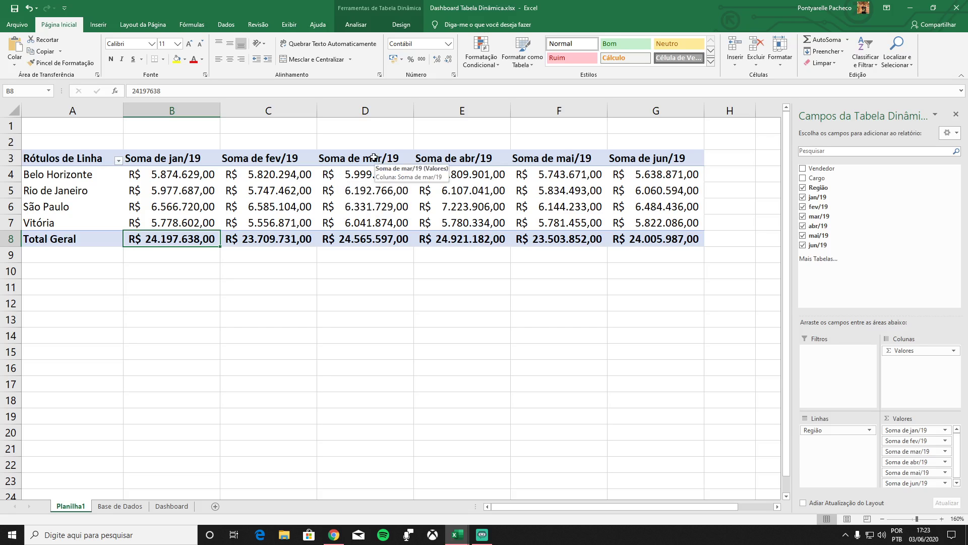
- Insert a Cargo slicer for the pivot table and place it beside the jun/19 column
{"action": "left_click", "coordinate": [281, 179]}
{"action": "left_click", "coordinate": [203, 178]}
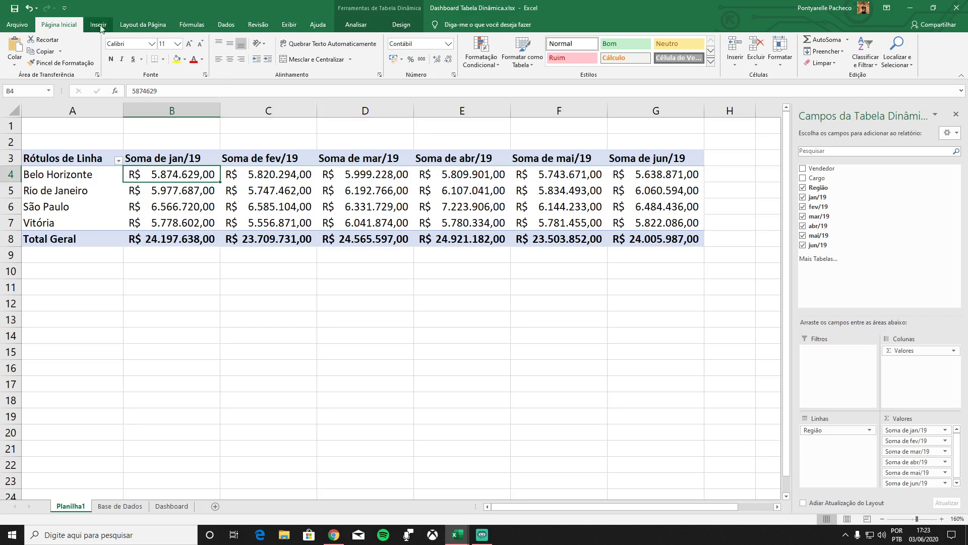
{"action": "left_click", "coordinate": [356, 25]}
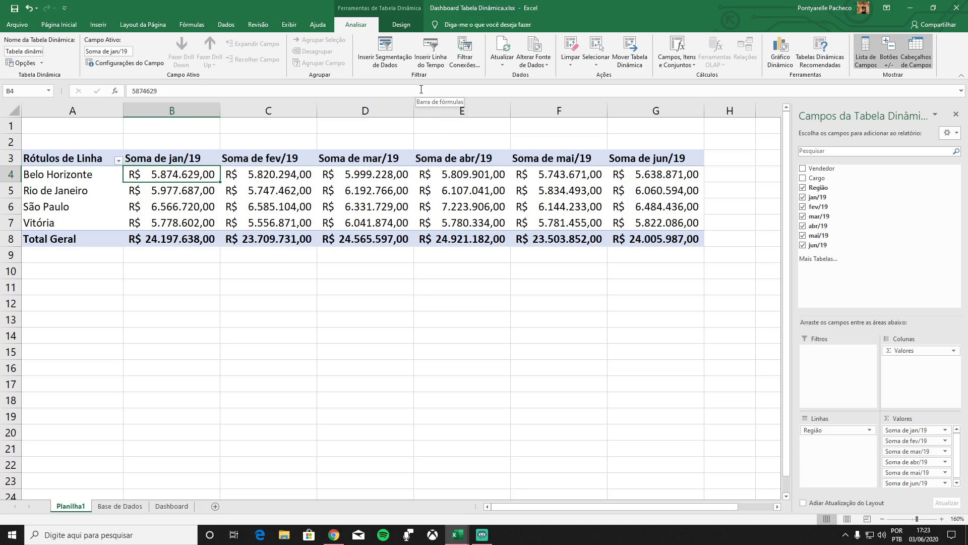
{"action": "left_click", "coordinate": [386, 51]}
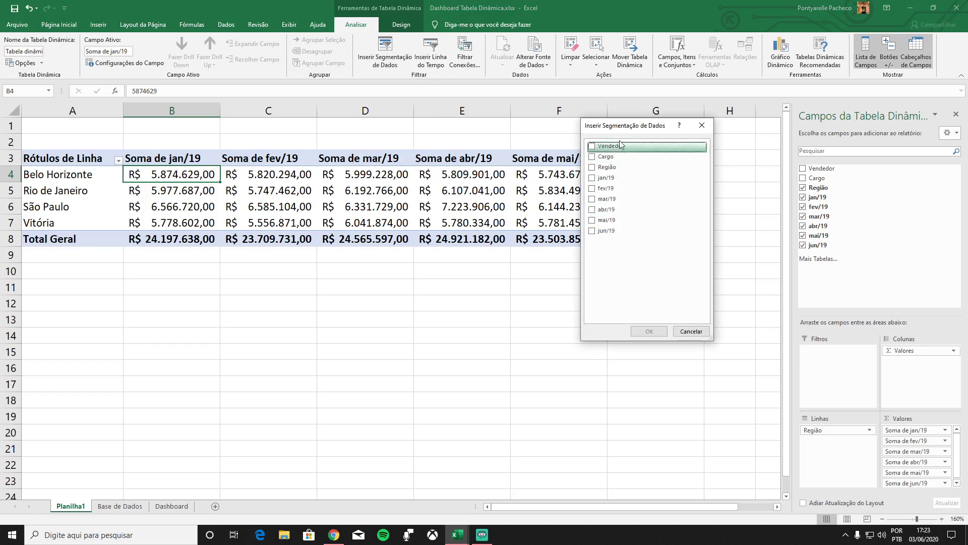
{"action": "left_click_drag", "start_coordinate": [616, 127], "coordinate": [459, 106]}
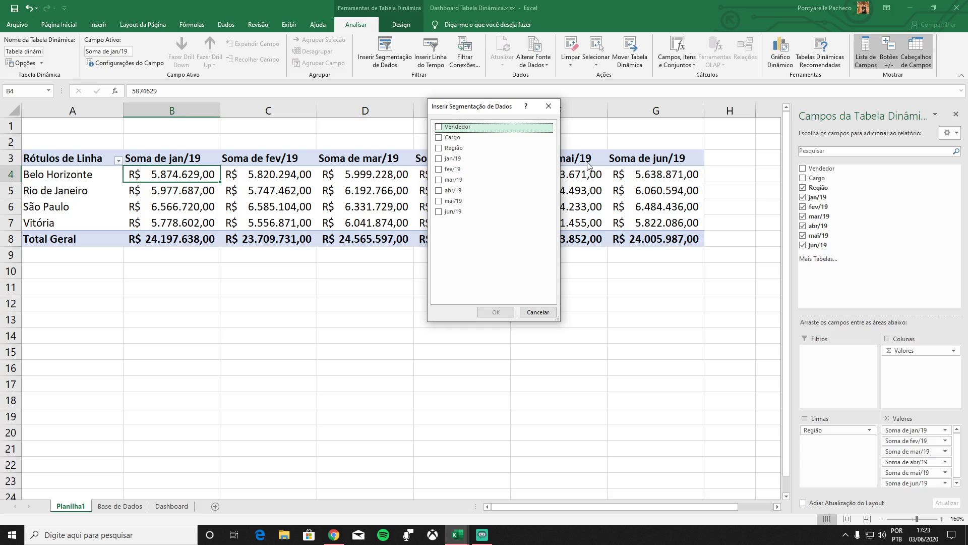
{"action": "left_click", "coordinate": [439, 137]}
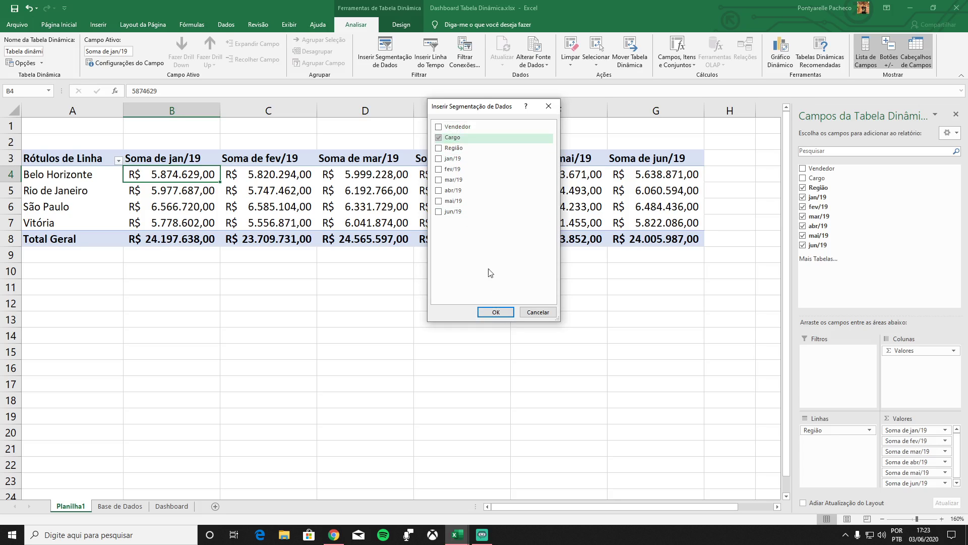
{"action": "left_click", "coordinate": [496, 312]}
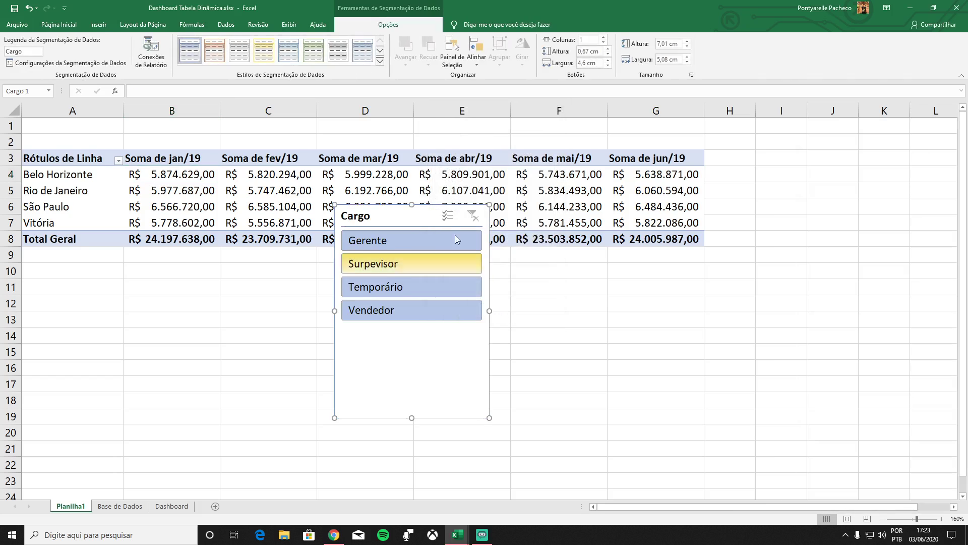
{"action": "left_click_drag", "start_coordinate": [405, 217], "coordinate": [778, 162]}
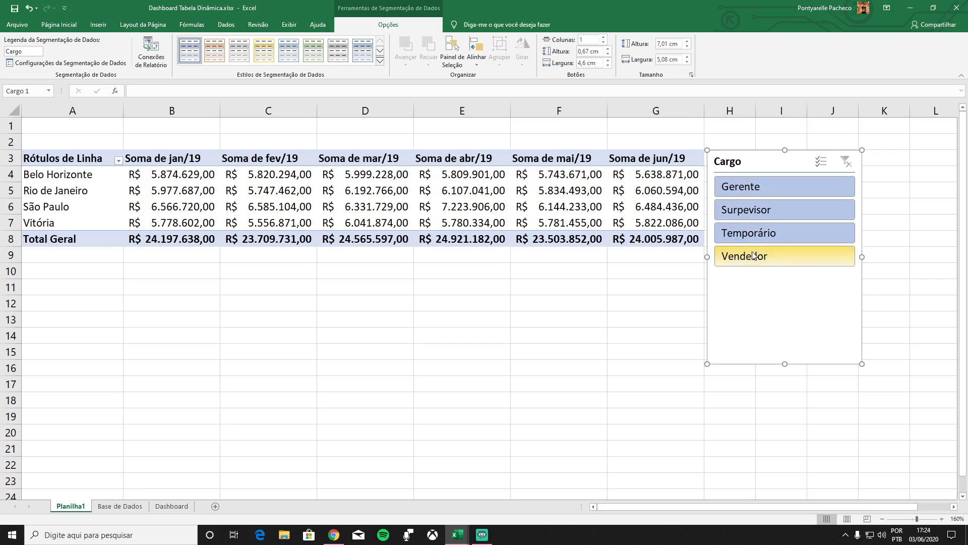
- Filter the pivot table through the Cargo slicer by Gerente, Surpevisor, Temporário and Vendedor in turn, ending on Gerente
{"action": "left_click", "coordinate": [747, 192]}
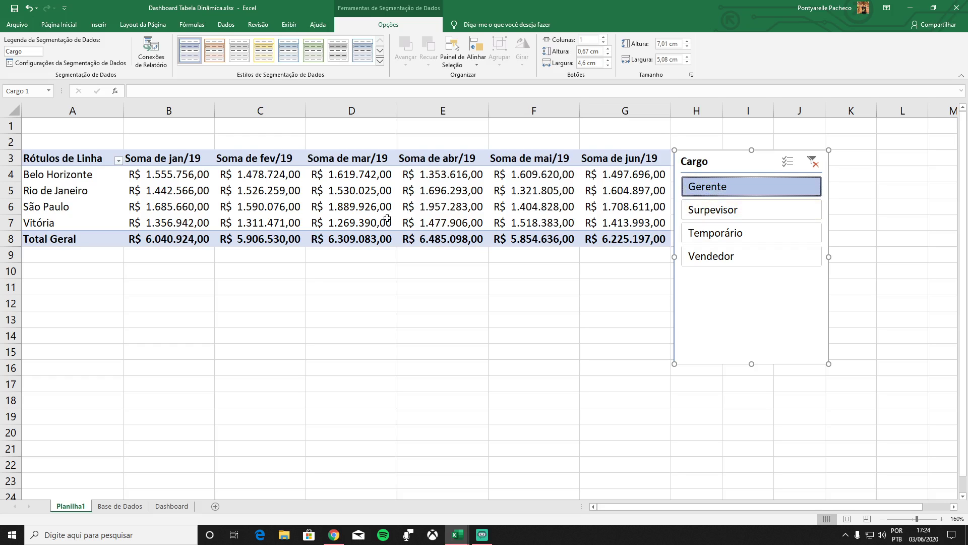
{"action": "left_click", "coordinate": [742, 216]}
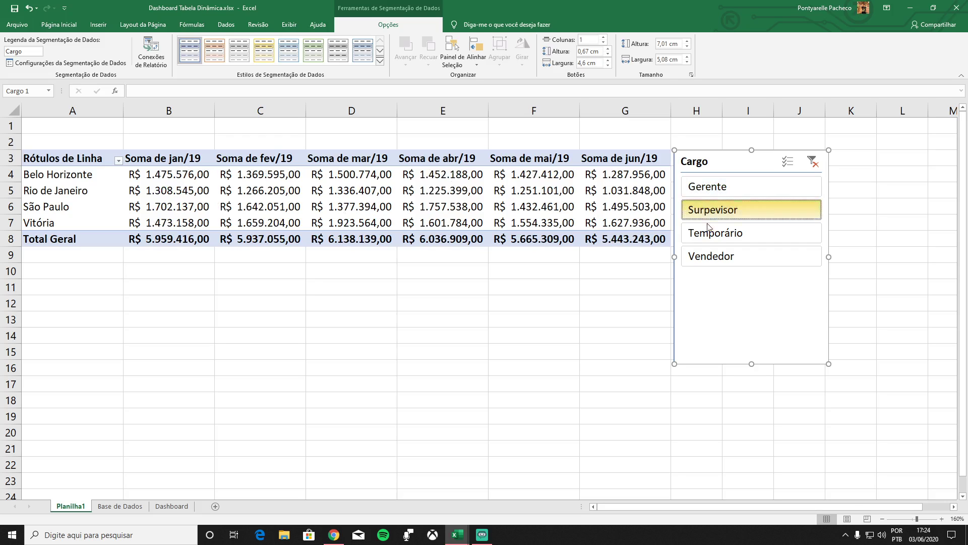
{"action": "left_click", "coordinate": [728, 239]}
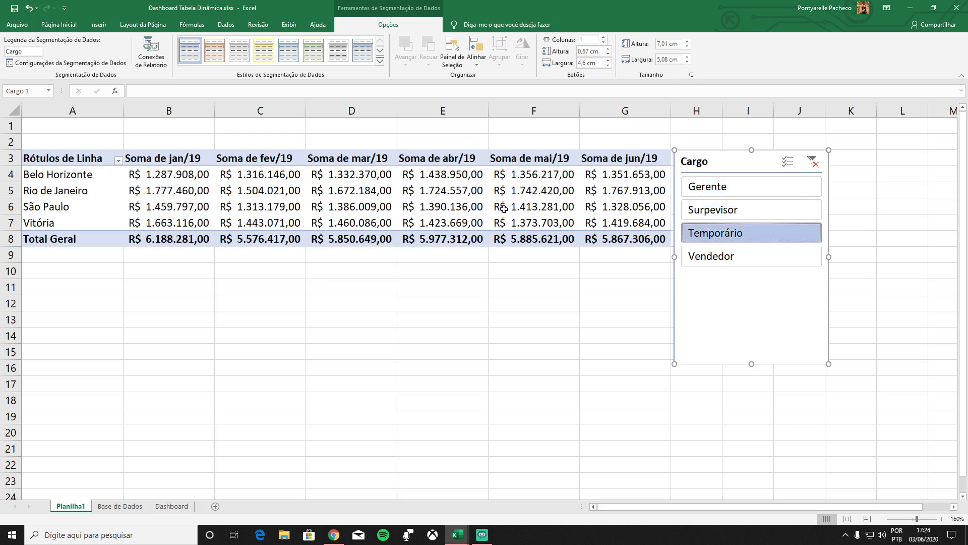
{"action": "left_click", "coordinate": [704, 258]}
{"action": "left_click", "coordinate": [722, 191]}
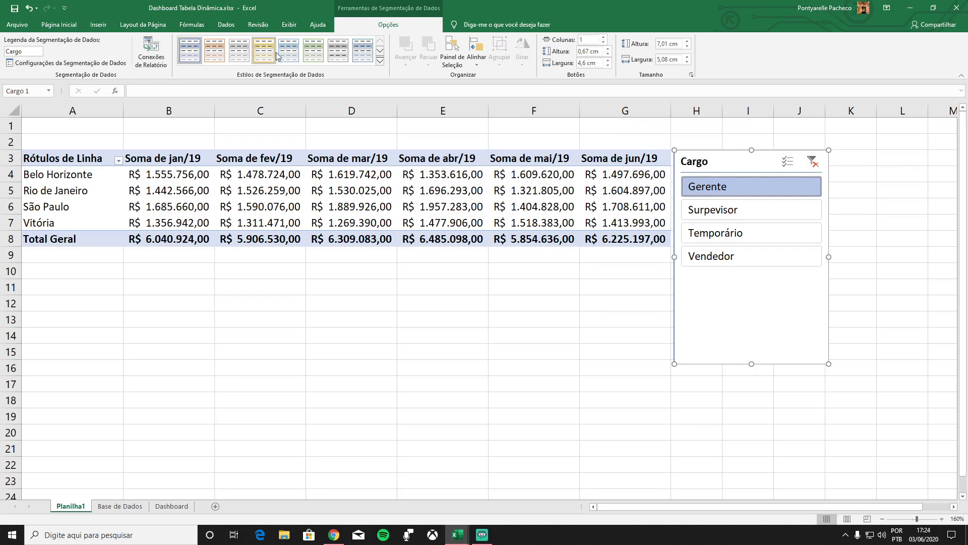
- Try a light blue Escura style and a green Clara style on the Cargo slicer, ending with the dark blue Escura style
{"action": "left_click", "coordinate": [380, 61]}
{"action": "left_click", "coordinate": [289, 99]}
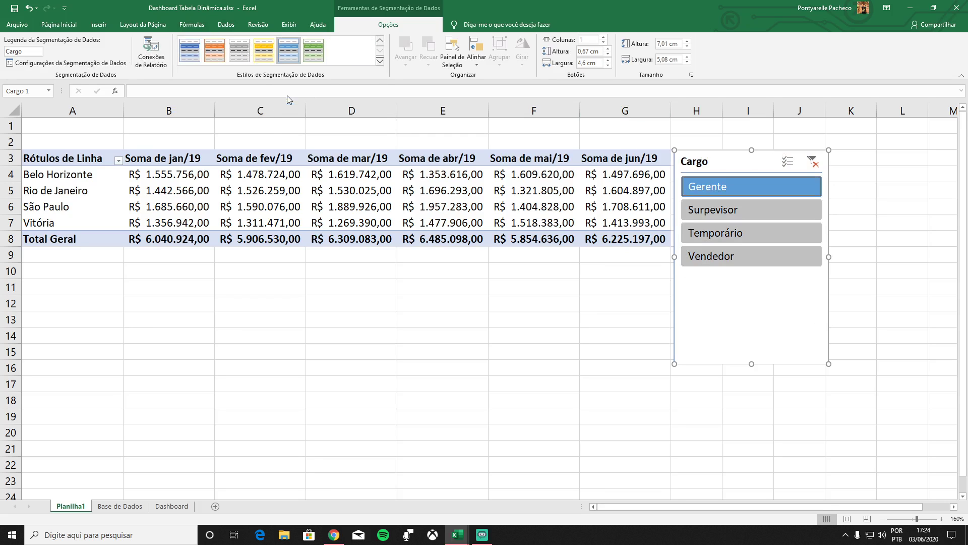
{"action": "left_click", "coordinate": [380, 70]}
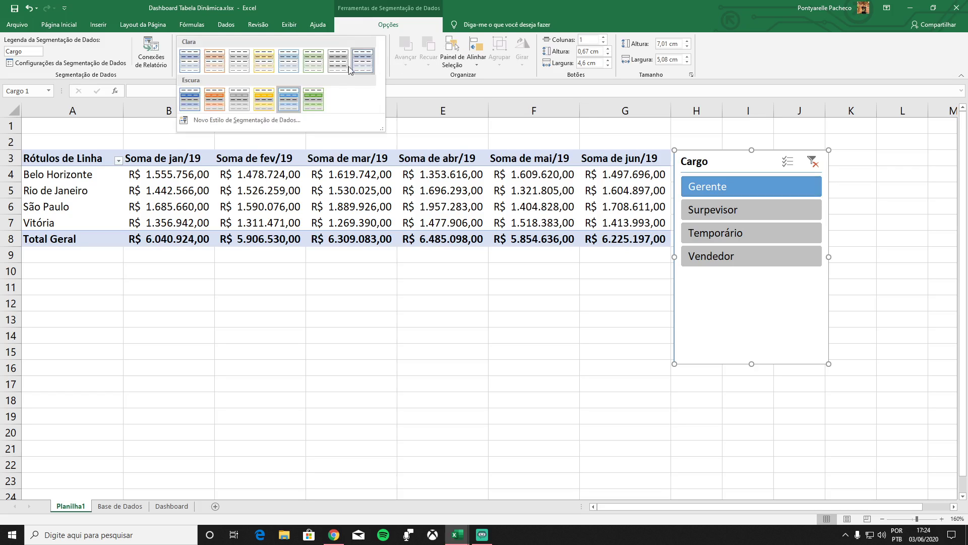
{"action": "left_click", "coordinate": [313, 60]}
{"action": "left_click", "coordinate": [379, 66]}
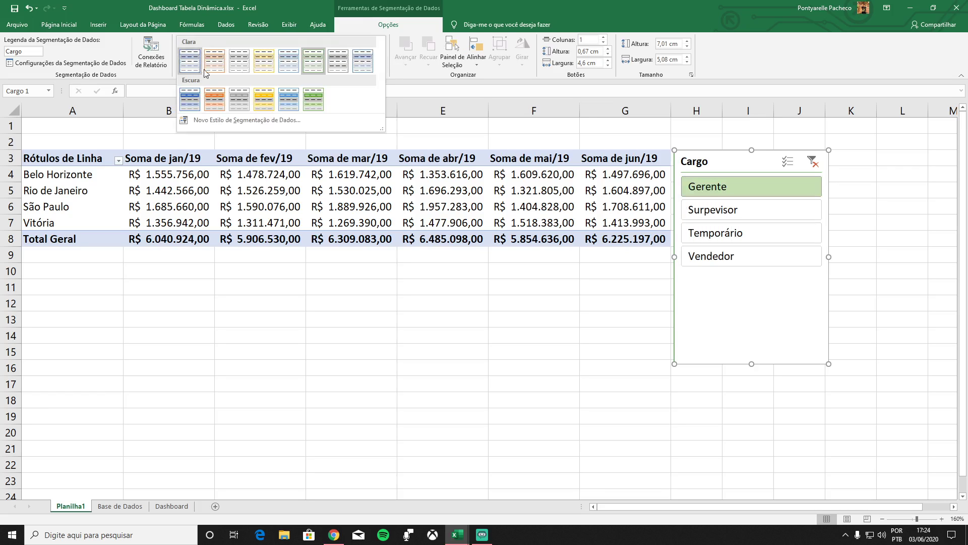
{"action": "left_click", "coordinate": [199, 101]}
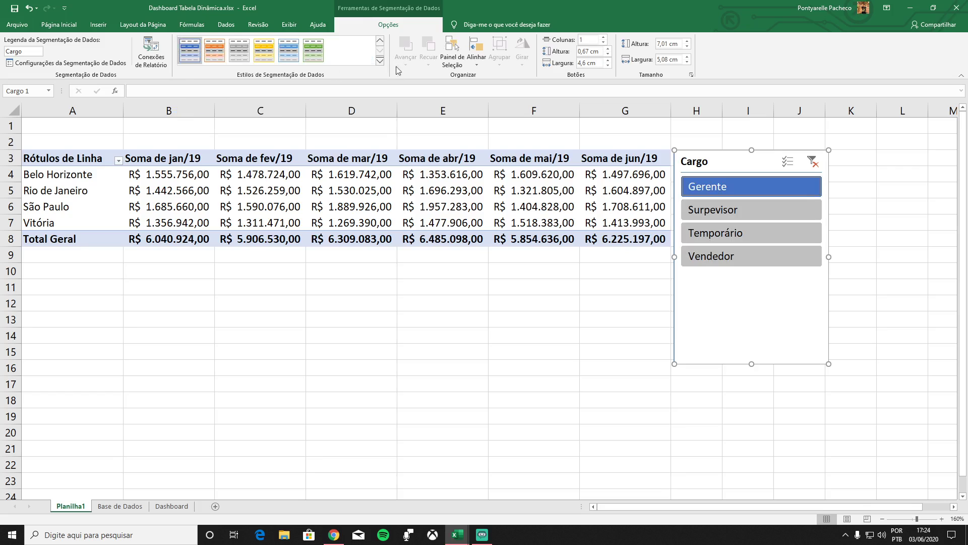
{"action": "left_click", "coordinate": [620, 286]}
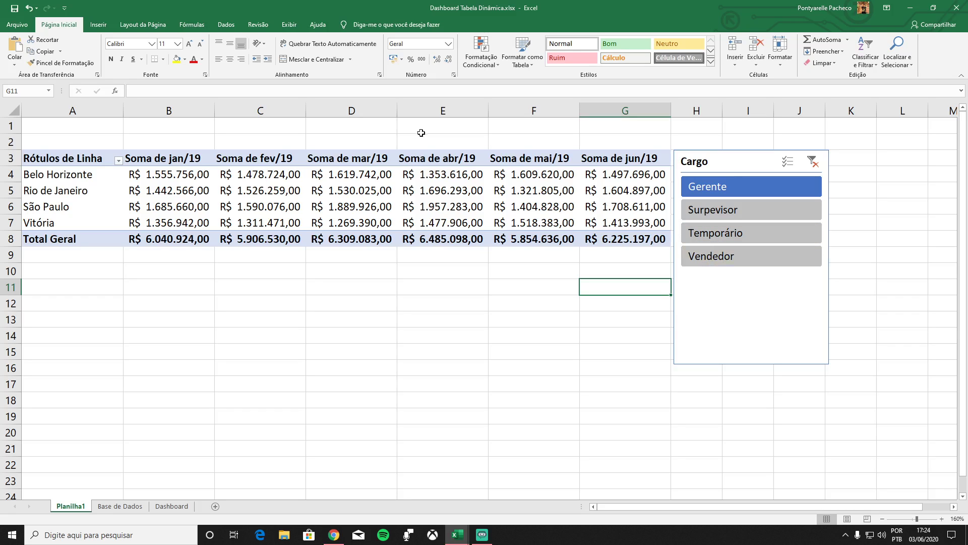
{"action": "left_click", "coordinate": [334, 283]}
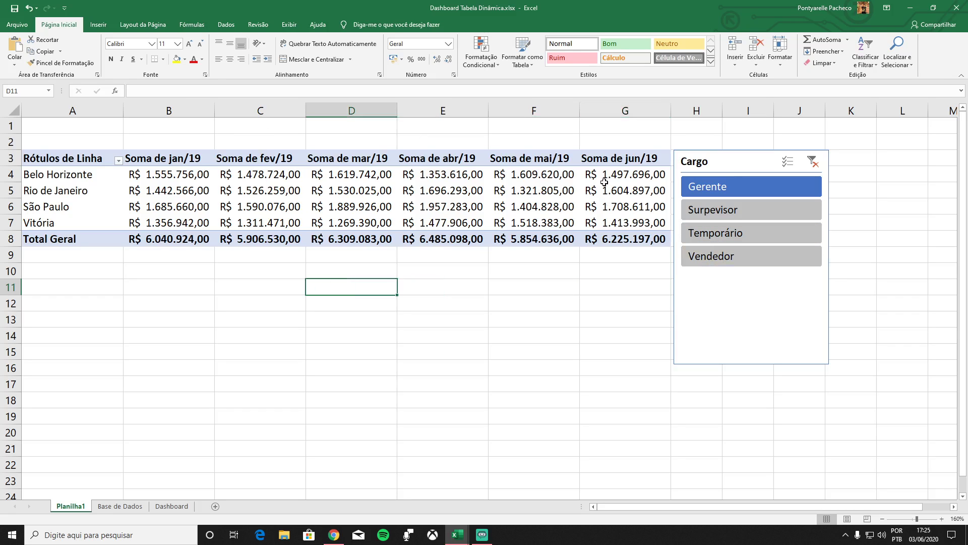
{"action": "mouse_move", "coordinate": [620, 192]}
{"action": "double_click", "coordinate": [61, 171]}
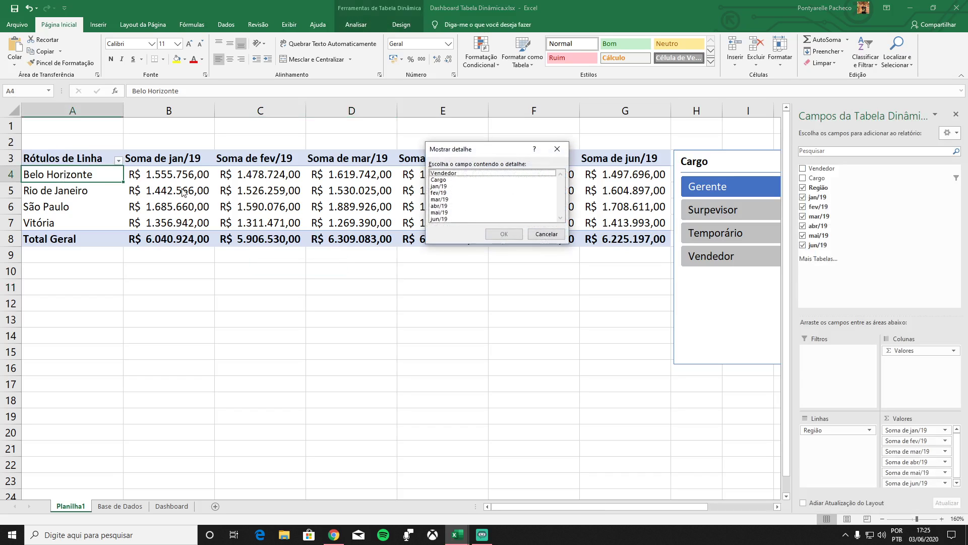
{"action": "left_click", "coordinate": [557, 148]}
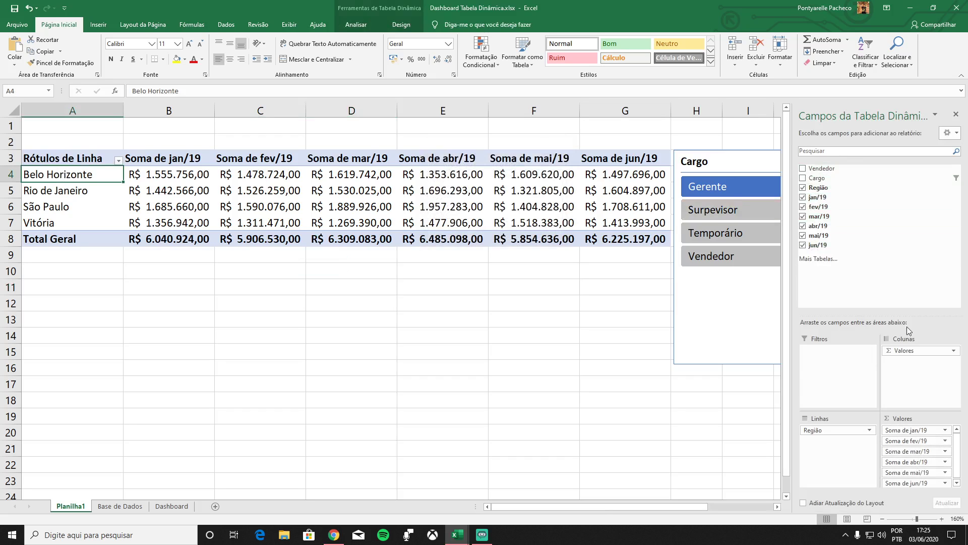
- Delete the Cargo slicer and remove Região and all monthly fields from jan/19 to jun/19 from the pivot table
{"action": "left_click", "coordinate": [727, 155]}
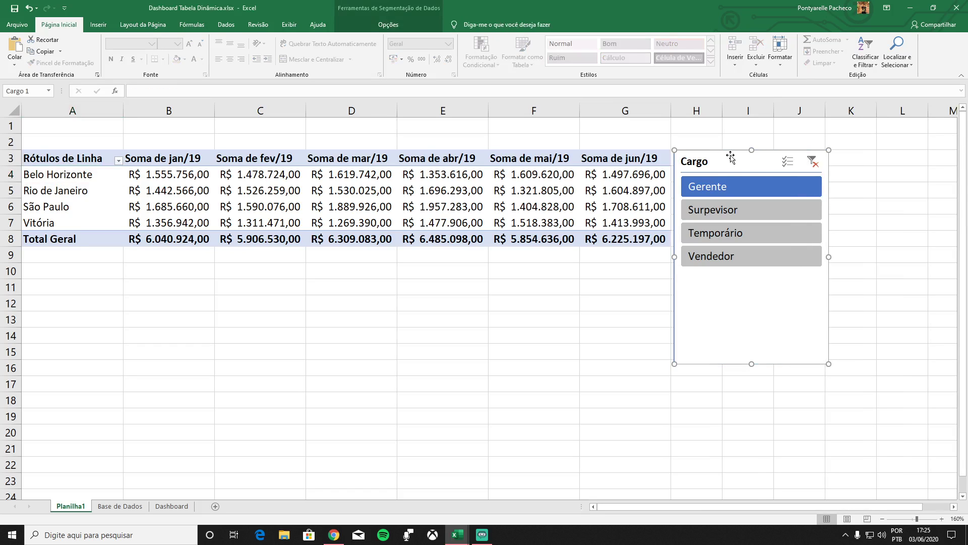
{"action": "key", "text": "Delete"}
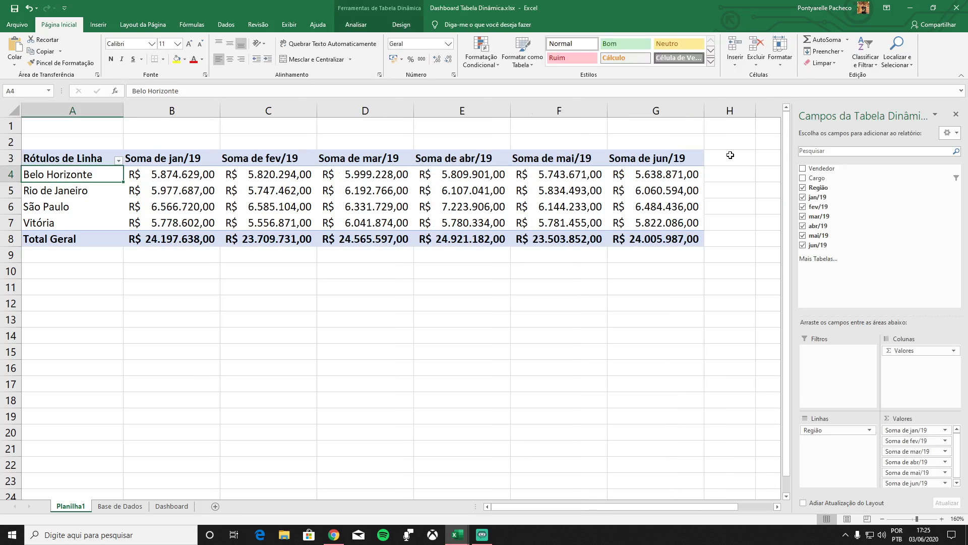
{"action": "left_click", "coordinate": [805, 246]}
{"action": "left_click", "coordinate": [804, 235]}
{"action": "left_click", "coordinate": [805, 216]}
{"action": "left_click", "coordinate": [804, 207]}
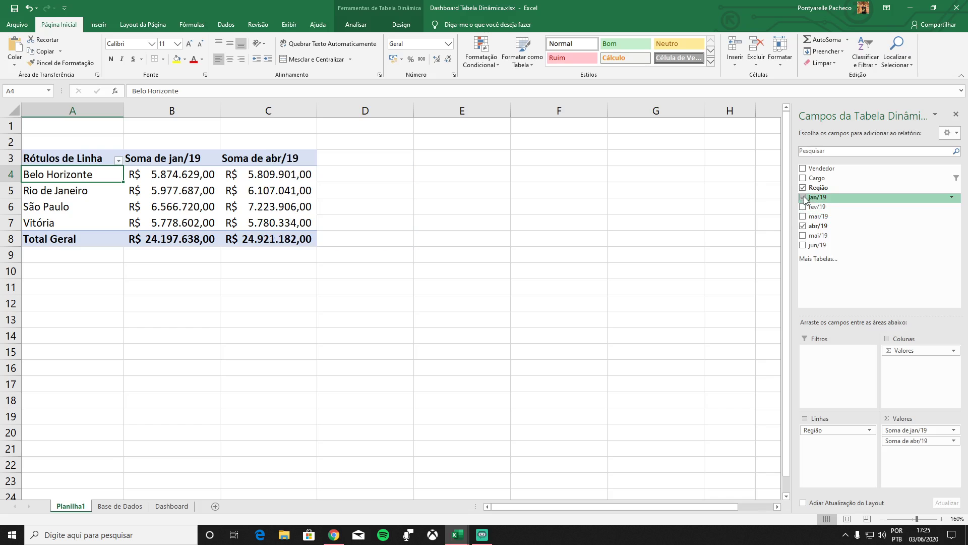
{"action": "left_click", "coordinate": [804, 197]}
{"action": "left_click", "coordinate": [805, 226]}
{"action": "left_click", "coordinate": [805, 188]}
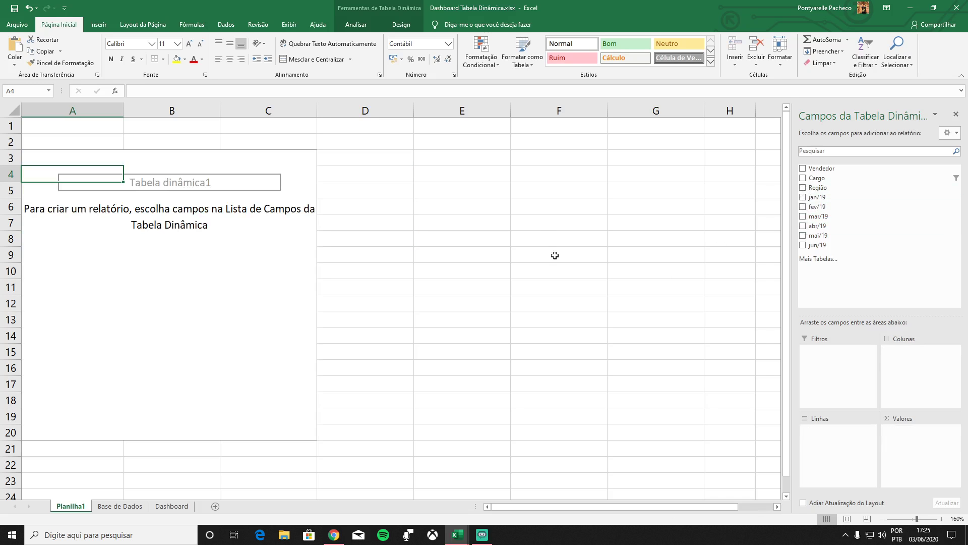
- Add Região to the pivot table's Linhas area and nest Cargo below it
{"action": "left_click_drag", "start_coordinate": [916, 521], "coordinate": [902, 519]}
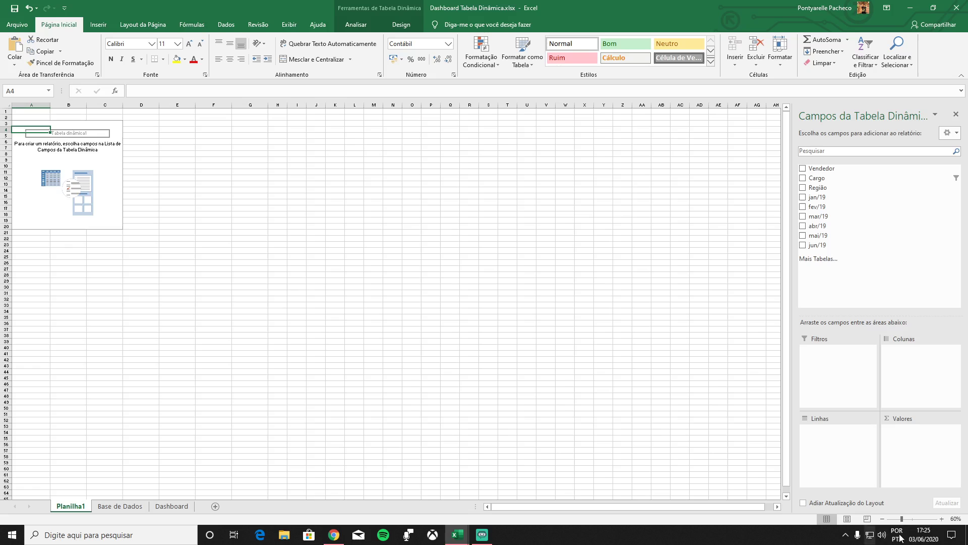
{"action": "left_click", "coordinate": [920, 519]}
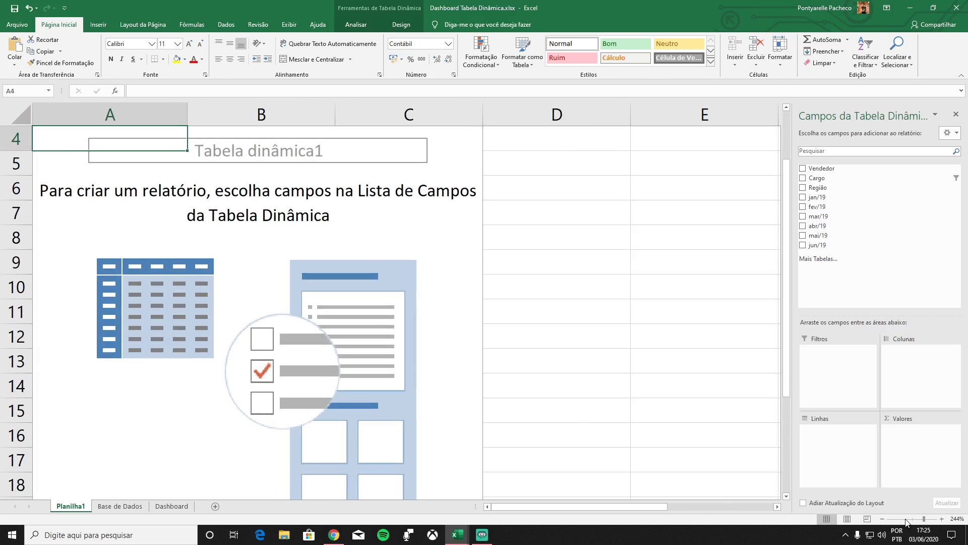
{"action": "left_click", "coordinate": [907, 519]}
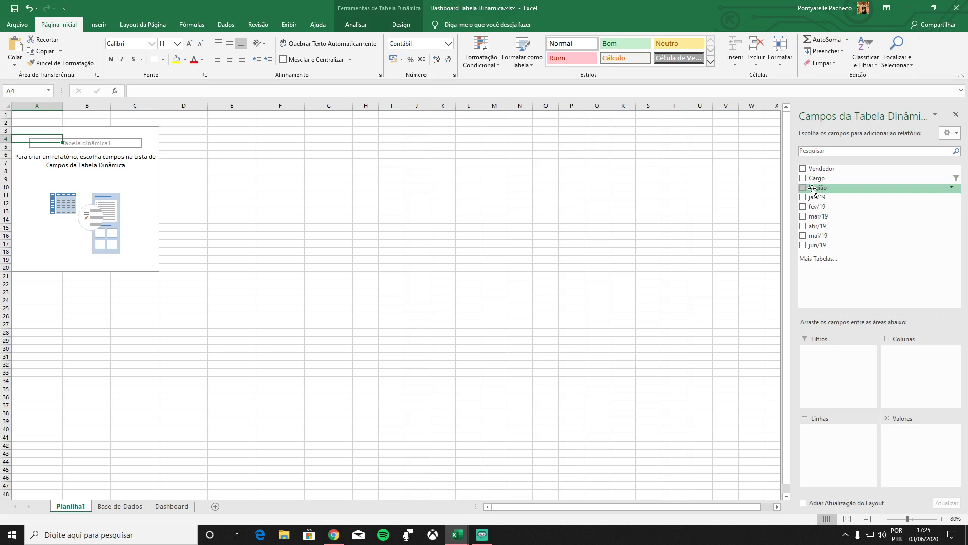
{"action": "left_click_drag", "start_coordinate": [813, 189], "coordinate": [849, 442]}
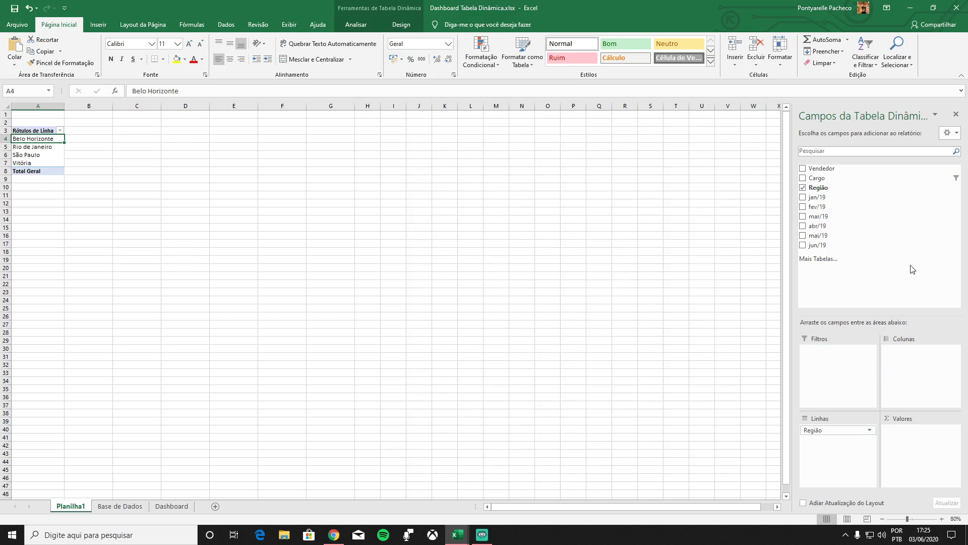
{"action": "left_click_drag", "start_coordinate": [825, 182], "coordinate": [843, 446]}
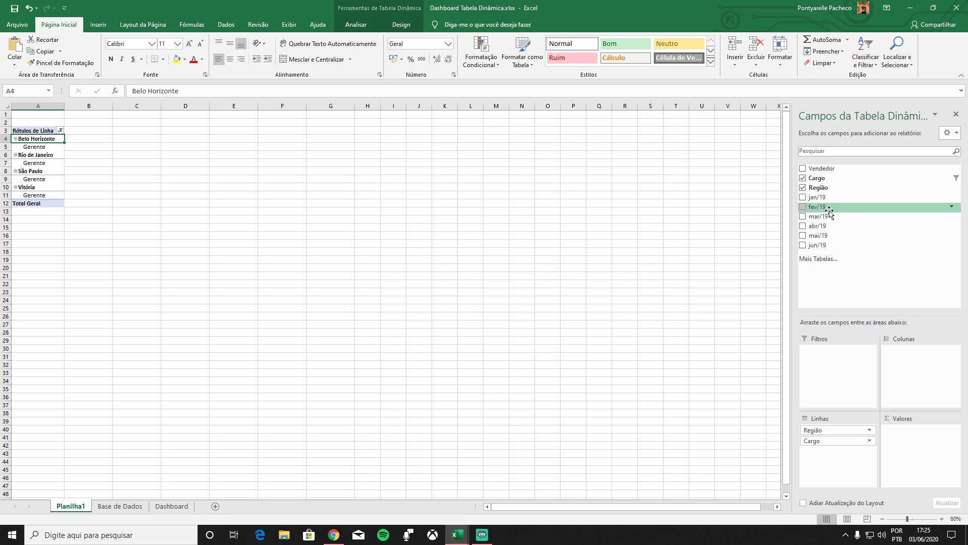
- Add jan/19, fev/19, mar/19, abr/19, mai/19 and jun/19 as sums in the Valores area of the Região and Cargo layout
{"action": "left_click_drag", "start_coordinate": [815, 197], "coordinate": [892, 437]}
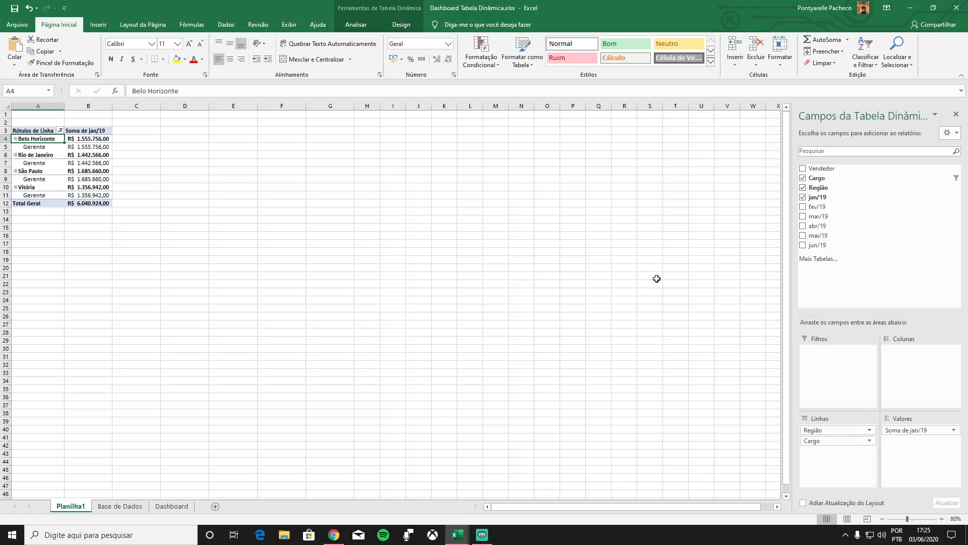
{"action": "left_click", "coordinate": [803, 207]}
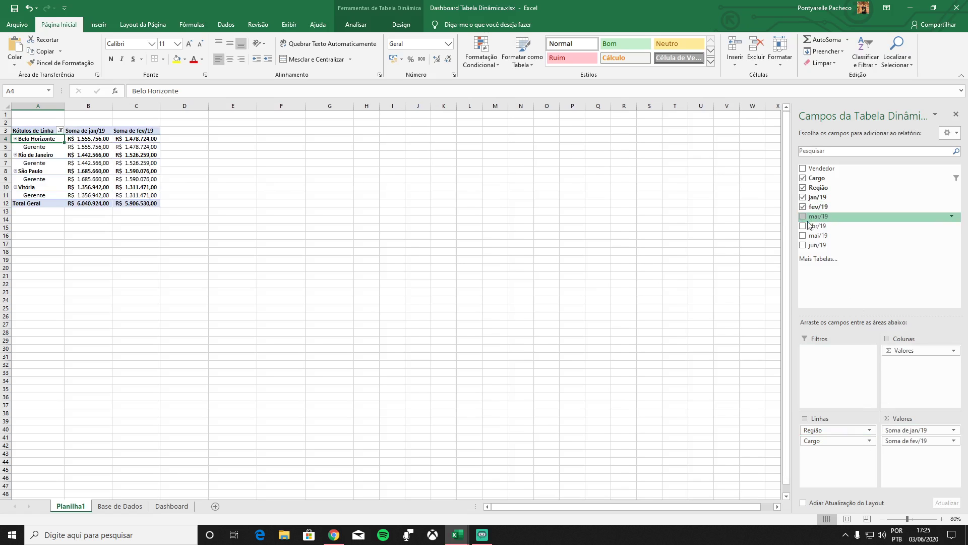
{"action": "left_click", "coordinate": [802, 216]}
{"action": "left_click", "coordinate": [803, 226]}
{"action": "left_click", "coordinate": [803, 235]}
{"action": "left_click", "coordinate": [803, 245]}
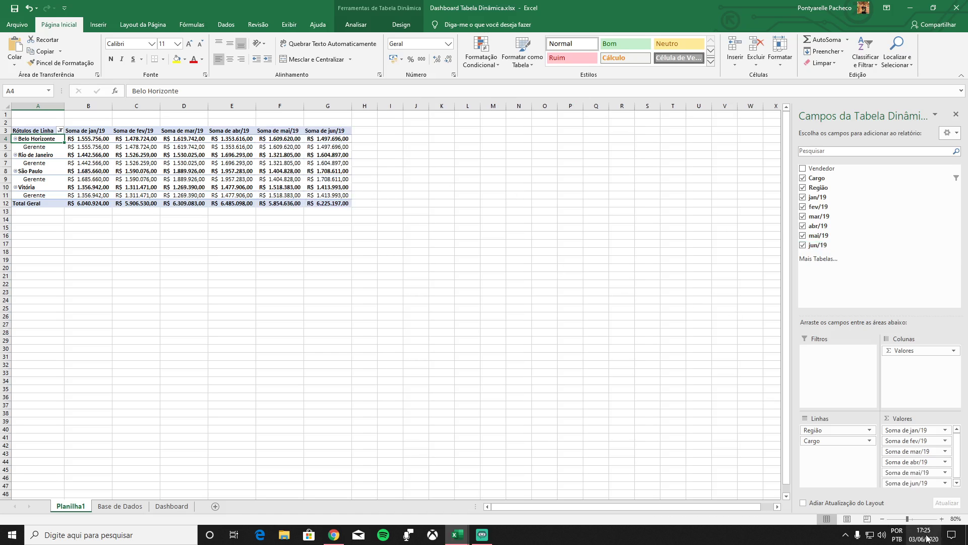
- Summarize the jan/19 values in the pivot table by Média instead of Soma
{"action": "left_click", "coordinate": [941, 519]}
{"action": "left_click", "coordinate": [942, 519]}
{"action": "left_click", "coordinate": [941, 519]}
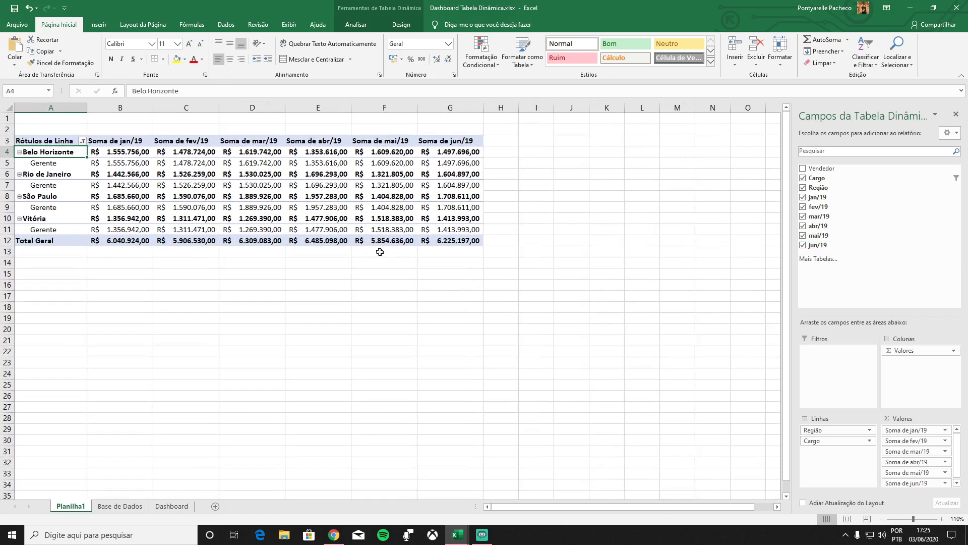
{"action": "left_click", "coordinate": [941, 519]}
{"action": "left_click", "coordinate": [942, 519]}
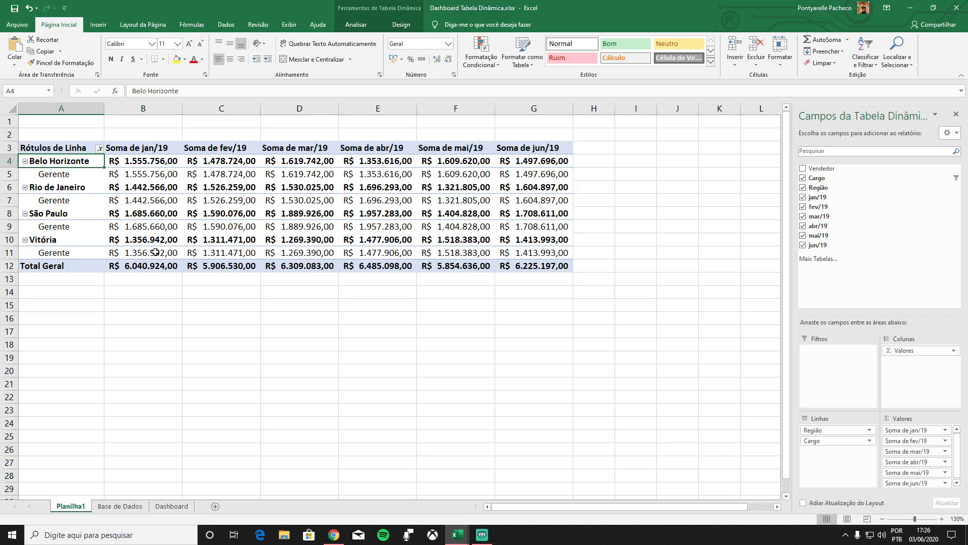
{"action": "left_click", "coordinate": [132, 148]}
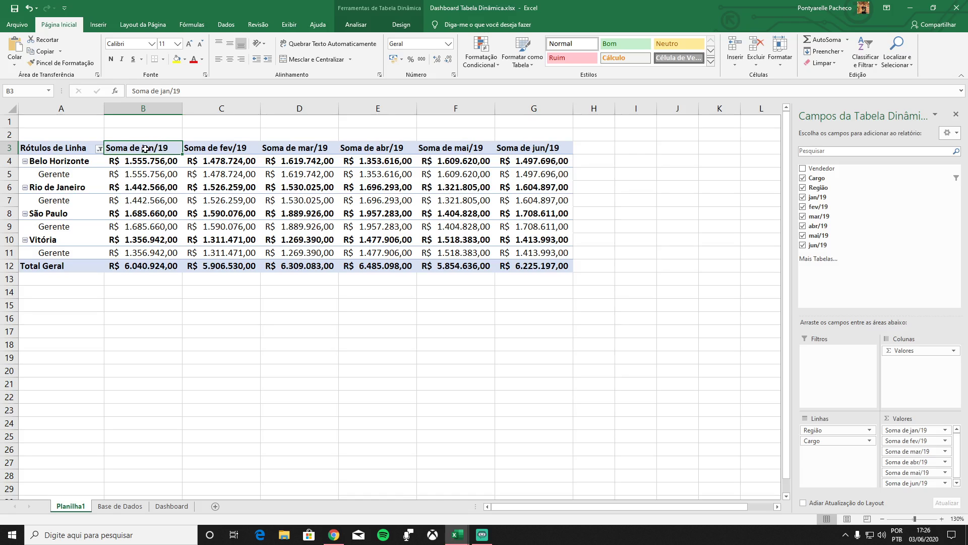
{"action": "right_click", "coordinate": [140, 150]}
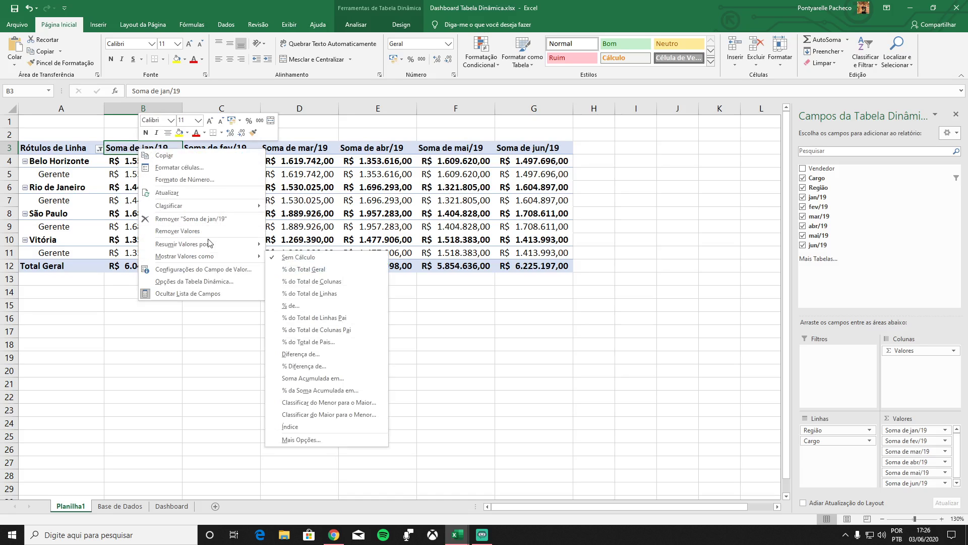
{"action": "mouse_move", "coordinate": [206, 248]}
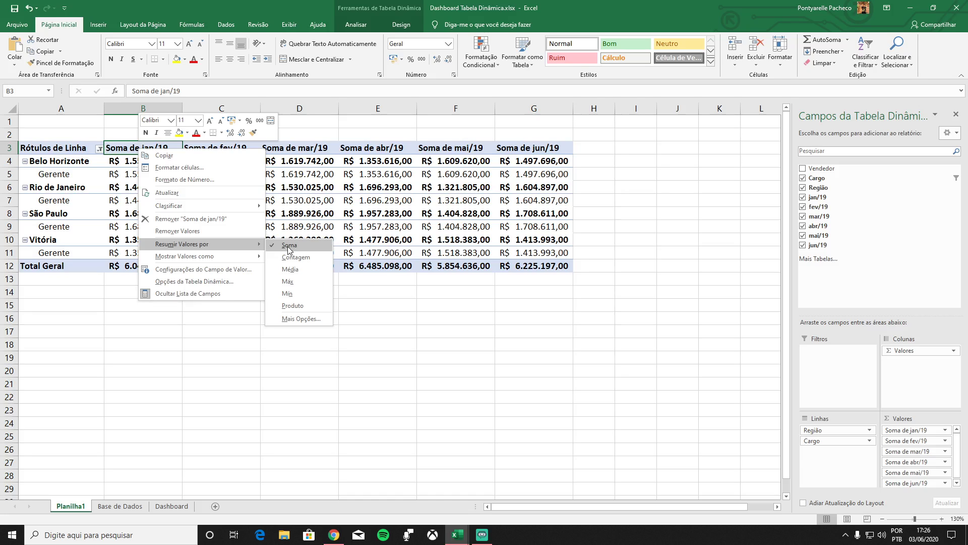
{"action": "left_click", "coordinate": [295, 273]}
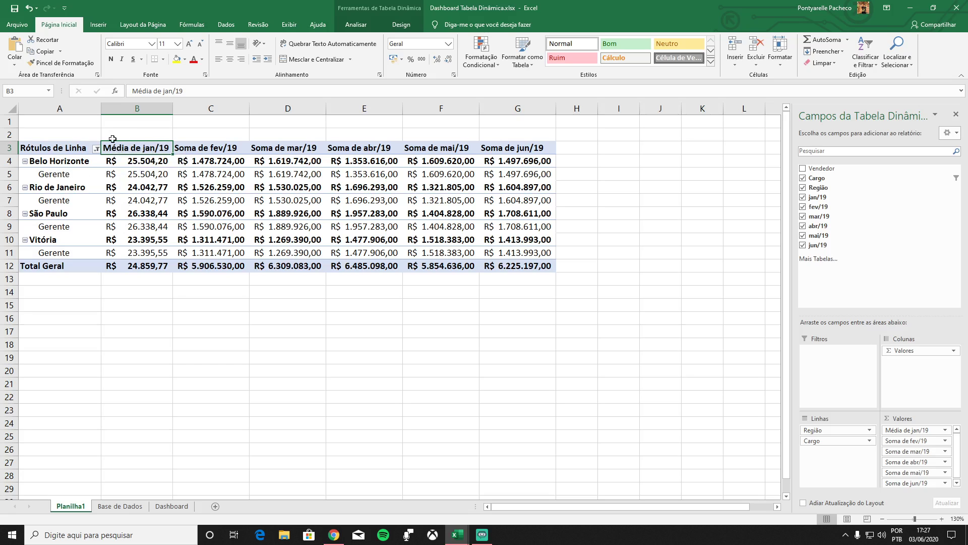
- Summarize the jan/19 values by Máx, and switch the summary to Mín
{"action": "right_click", "coordinate": [141, 148]}
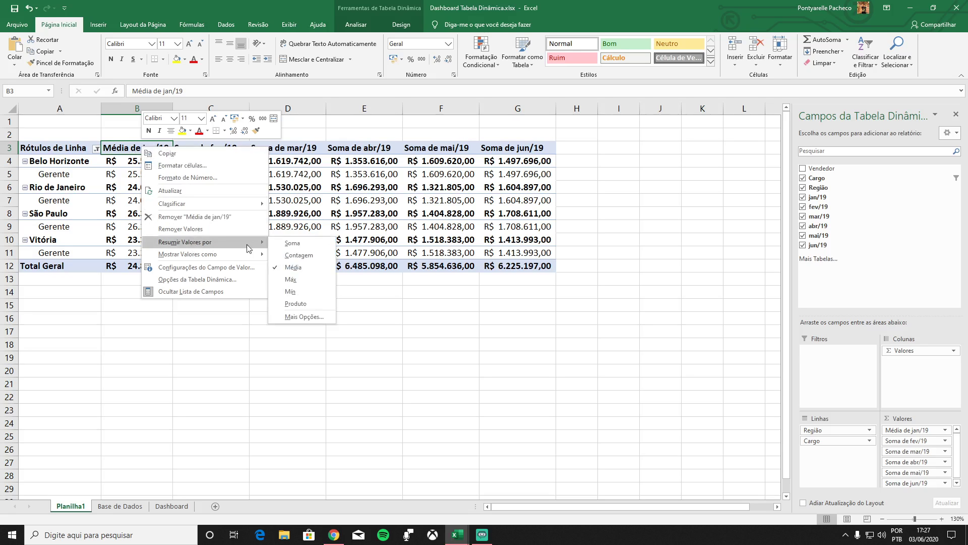
{"action": "left_click", "coordinate": [291, 278]}
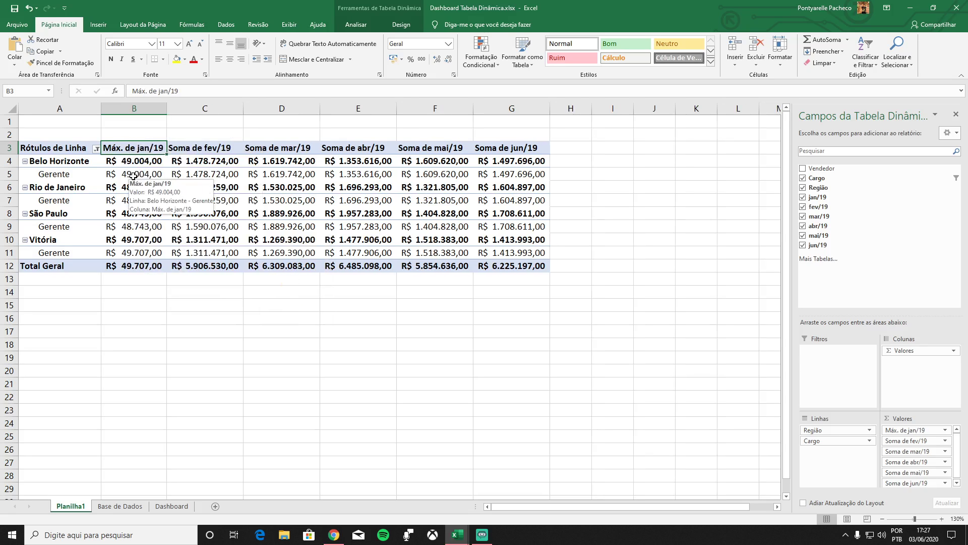
{"action": "right_click", "coordinate": [130, 148]}
{"action": "mouse_move", "coordinate": [219, 245]}
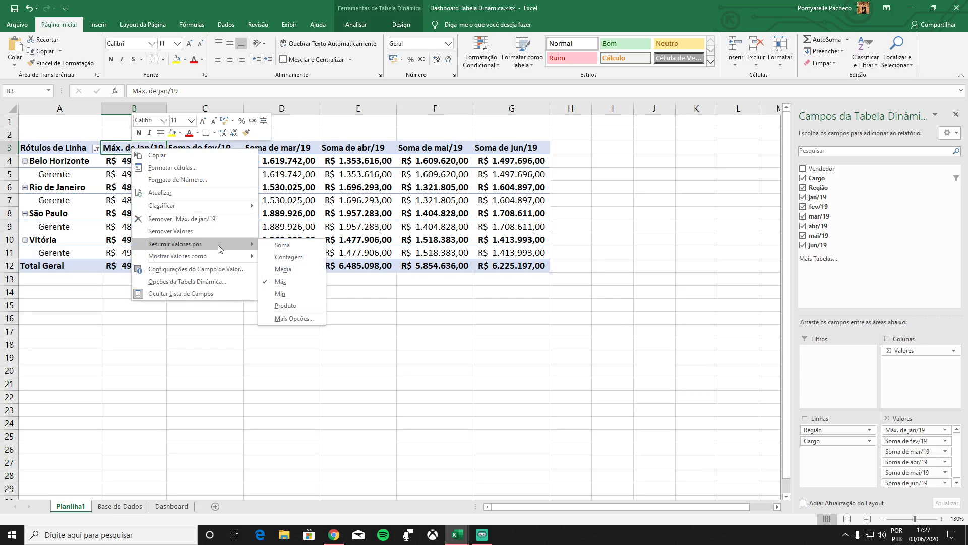
{"action": "left_click", "coordinate": [291, 294]}
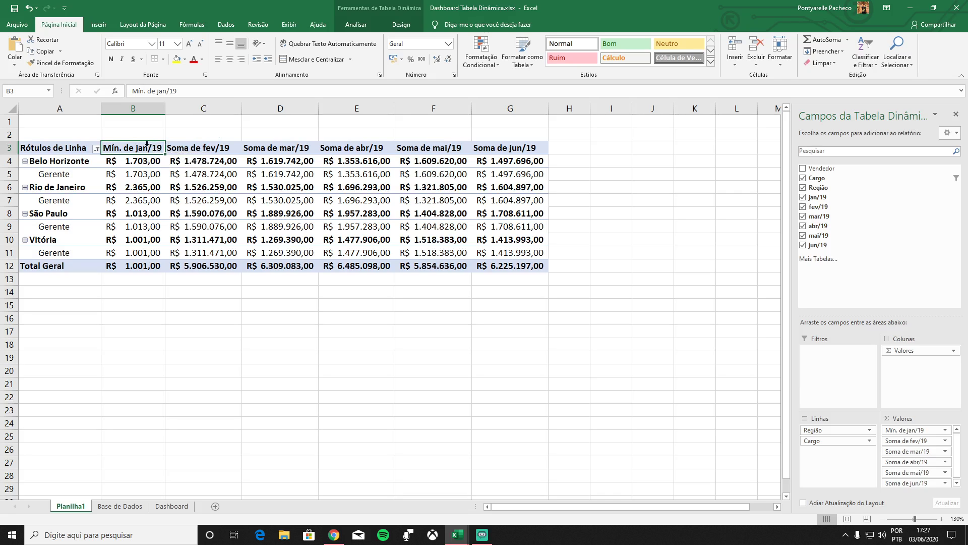
- Remove jun/19, mai/19, abr/19, mar/19 and fev/19 from the pivot table, keeping only jan/19 as a value field
{"action": "left_click", "coordinate": [803, 246]}
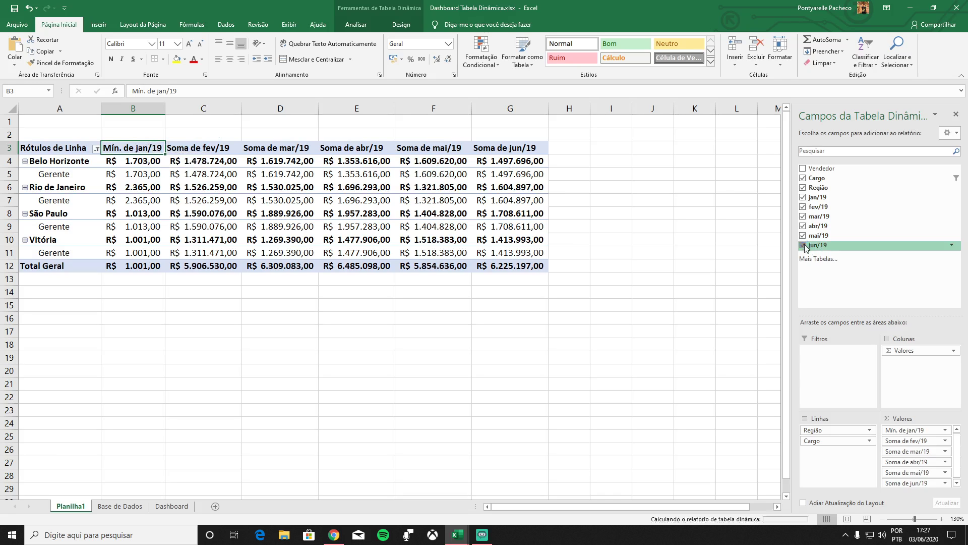
{"action": "left_click", "coordinate": [803, 235]}
{"action": "left_click", "coordinate": [803, 226]}
{"action": "left_click", "coordinate": [803, 217]}
{"action": "left_click", "coordinate": [803, 207]}
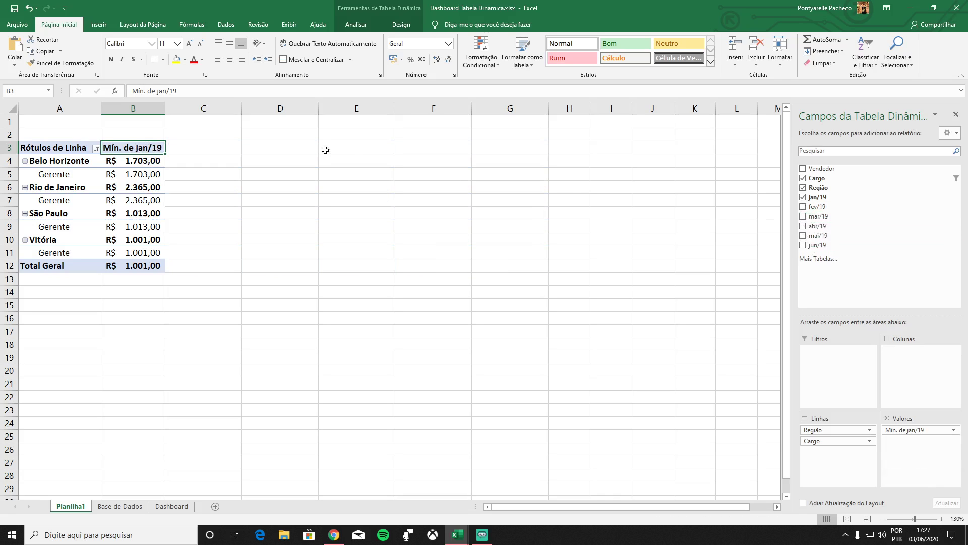
- Summarize the remaining jan/19 value field by Contagem
{"action": "left_click", "coordinate": [942, 519]}
{"action": "left_click", "coordinate": [942, 518]}
{"action": "left_click", "coordinate": [941, 518]}
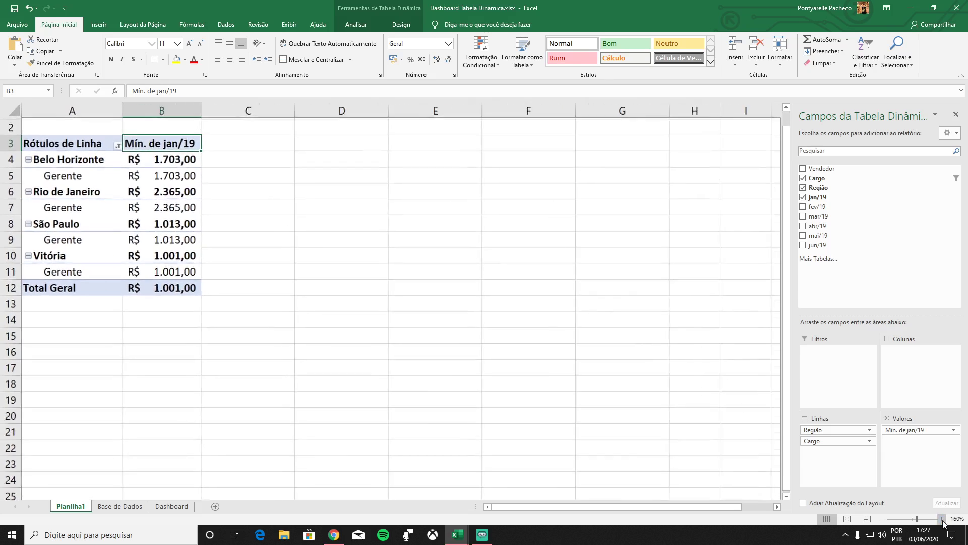
{"action": "left_click", "coordinate": [942, 519]}
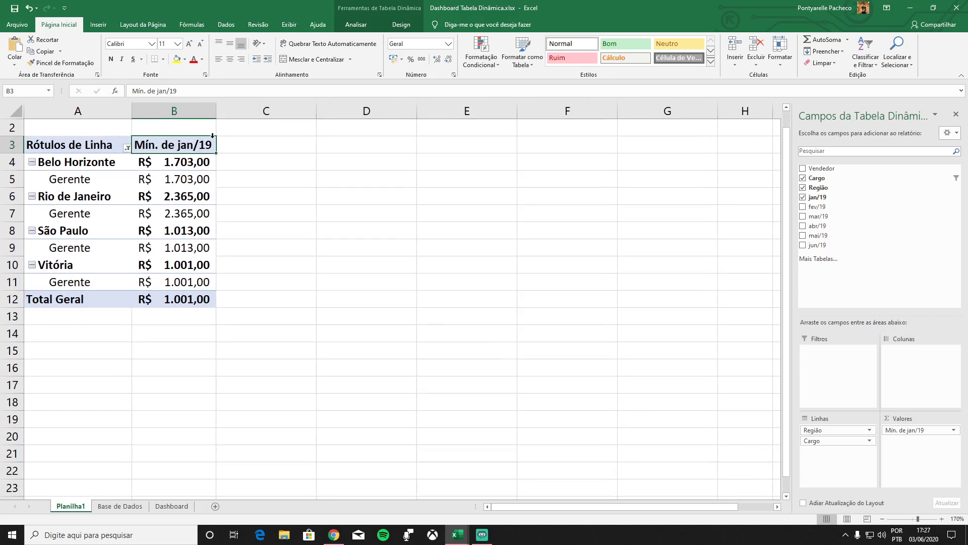
{"action": "right_click", "coordinate": [168, 145]}
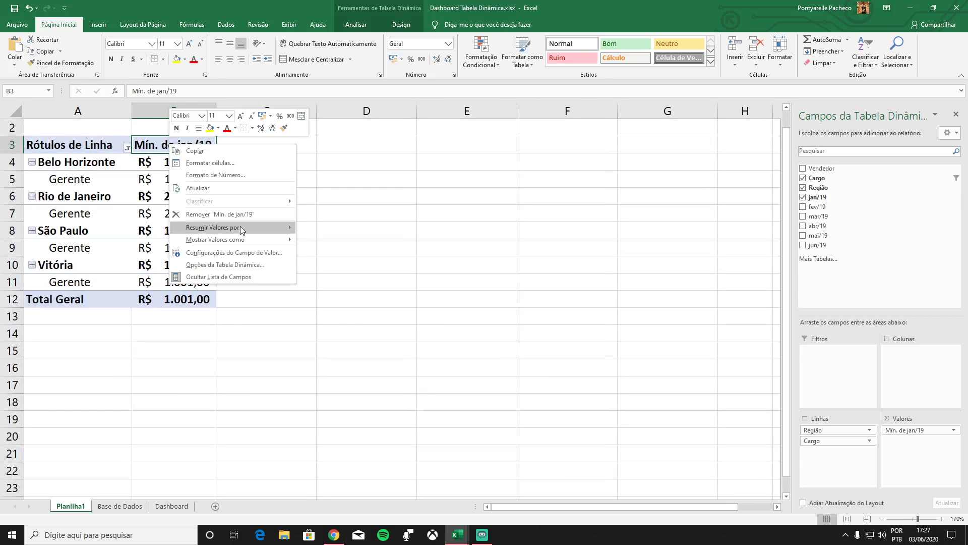
{"action": "mouse_move", "coordinate": [240, 233]}
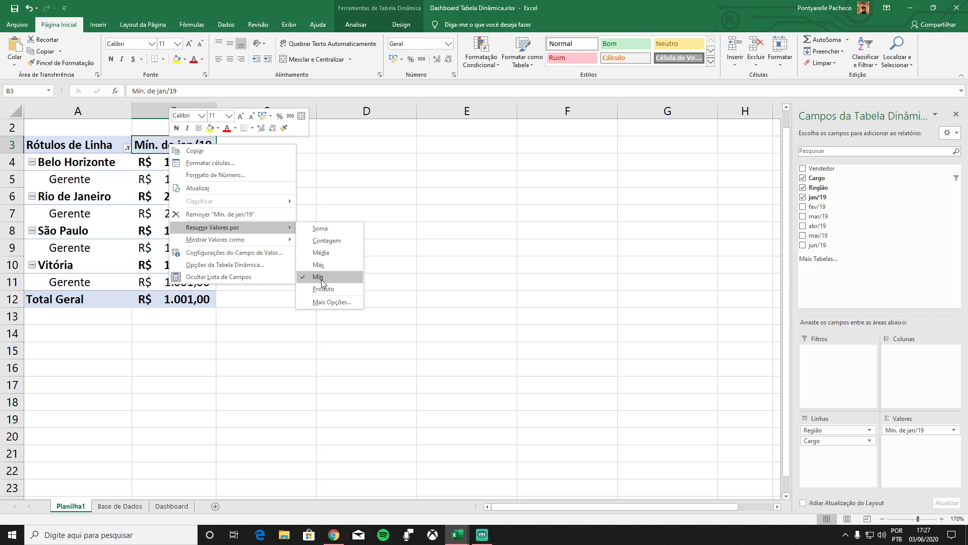
{"action": "left_click", "coordinate": [323, 242]}
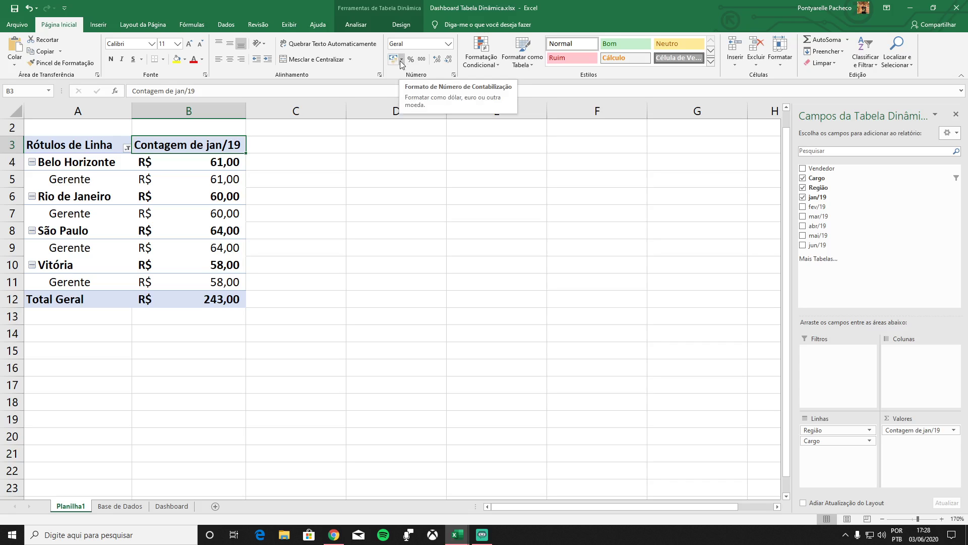
- Try the Geral number format on the jan/19 count values in B4:B12, including Total Geral, and undo it
{"action": "left_click", "coordinate": [447, 45]}
{"action": "left_click", "coordinate": [436, 59]}
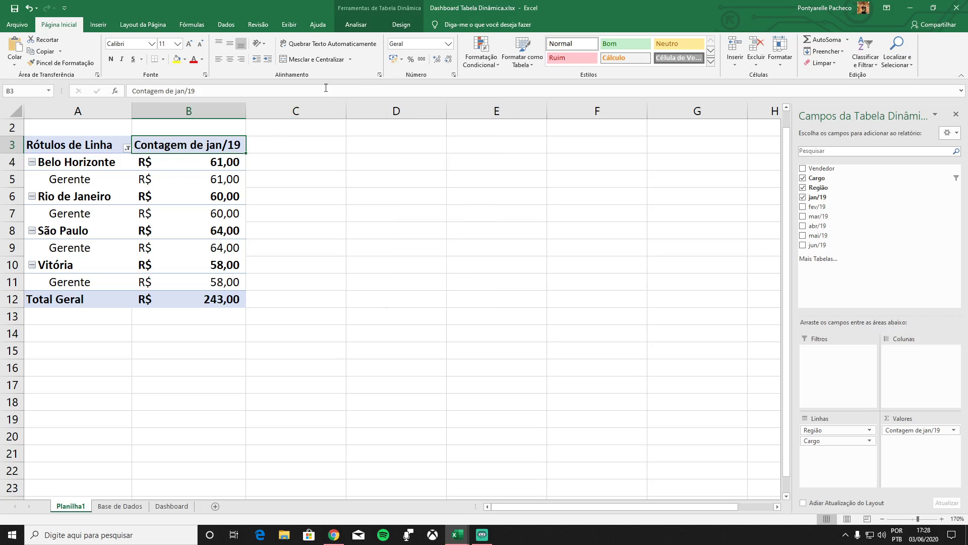
{"action": "left_click_drag", "start_coordinate": [197, 162], "coordinate": [208, 301]}
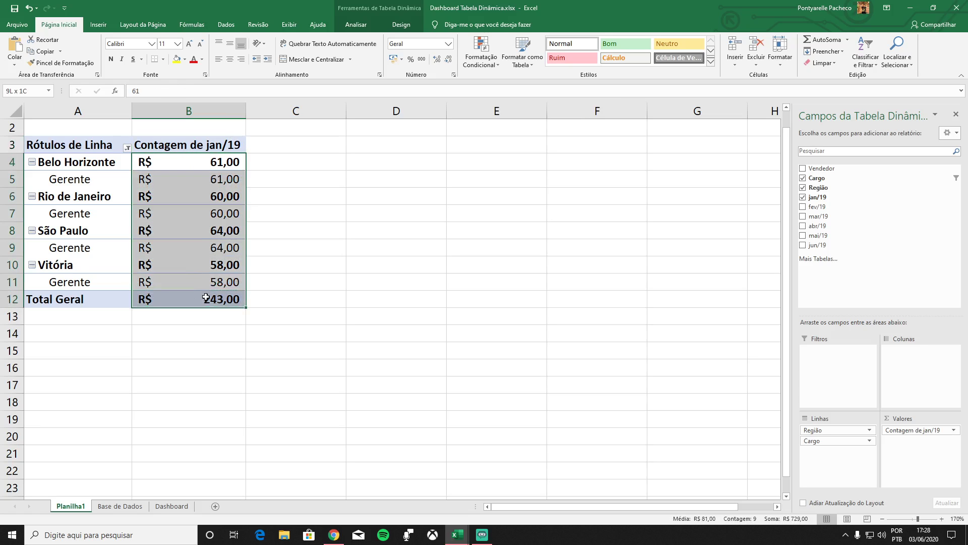
{"action": "left_click", "coordinate": [447, 44]}
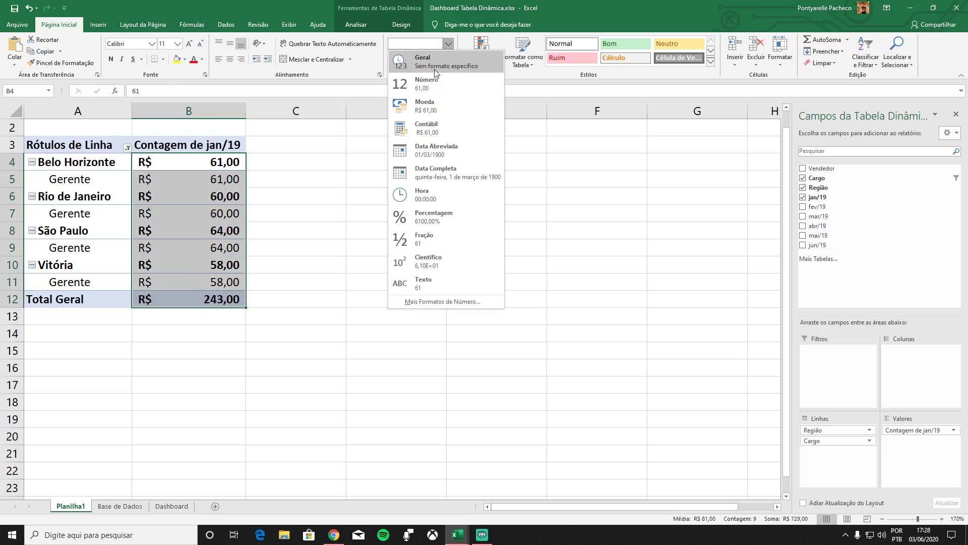
{"action": "left_click", "coordinate": [435, 64]}
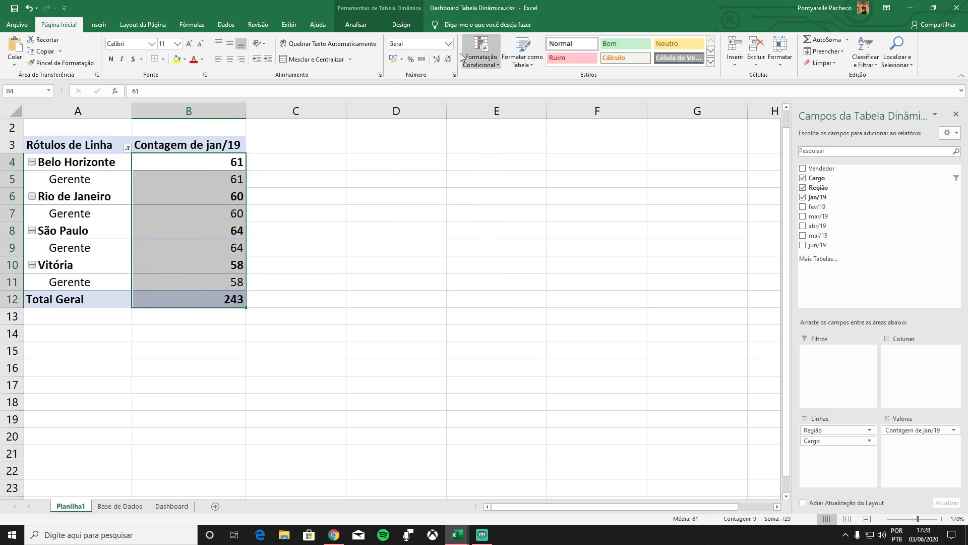
{"action": "key", "text": "ctrl+z"}
{"action": "key", "text": "Up"}
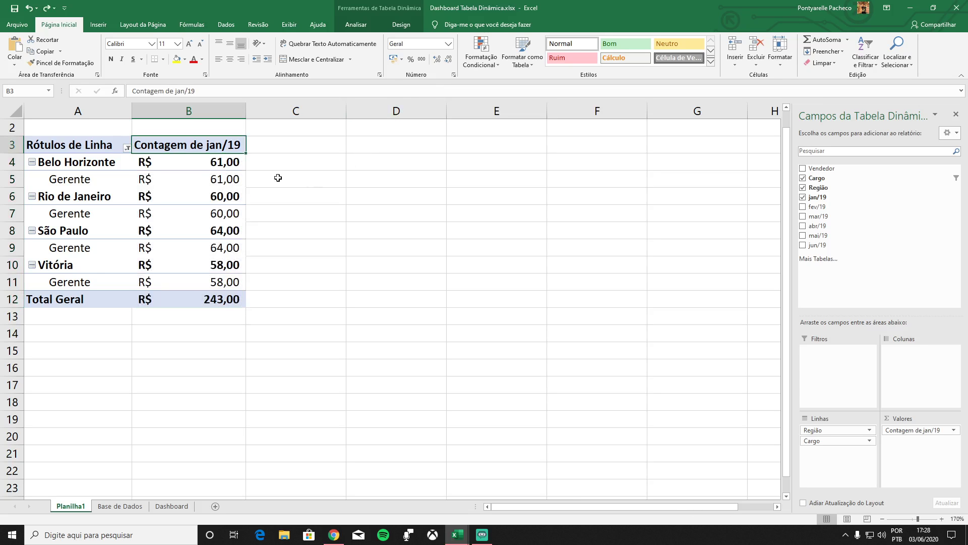
- Show the jan/19 count values as % do Total Geral
{"action": "right_click", "coordinate": [200, 146]}
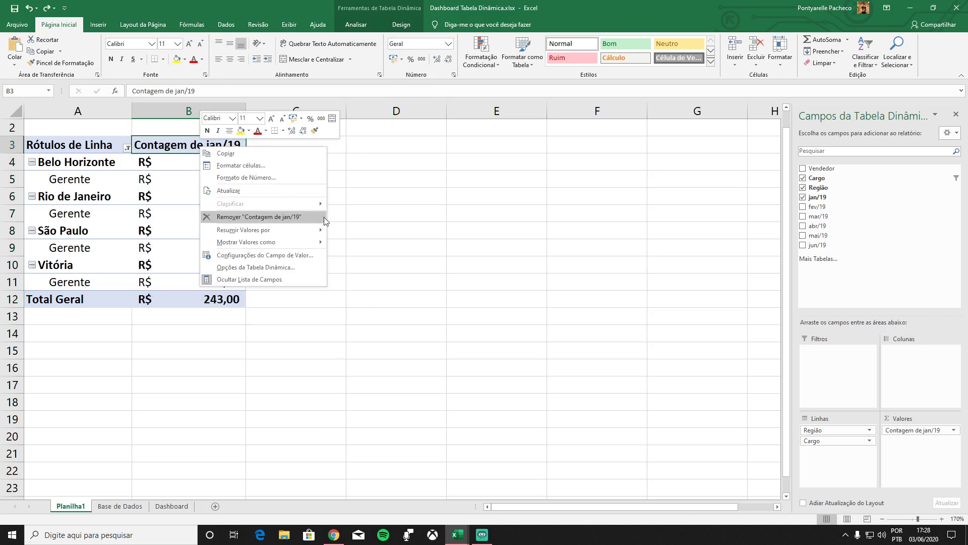
{"action": "mouse_move", "coordinate": [267, 234]}
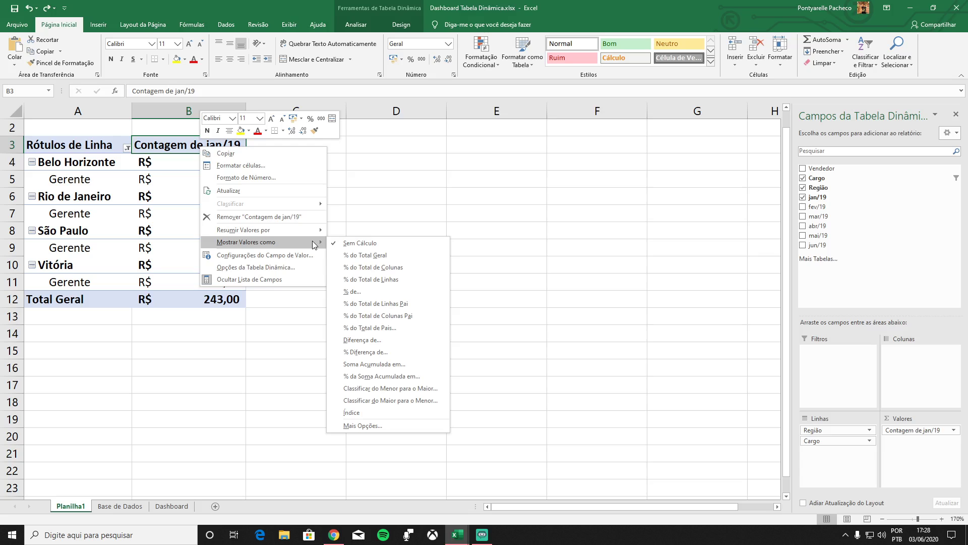
{"action": "left_click", "coordinate": [368, 255]}
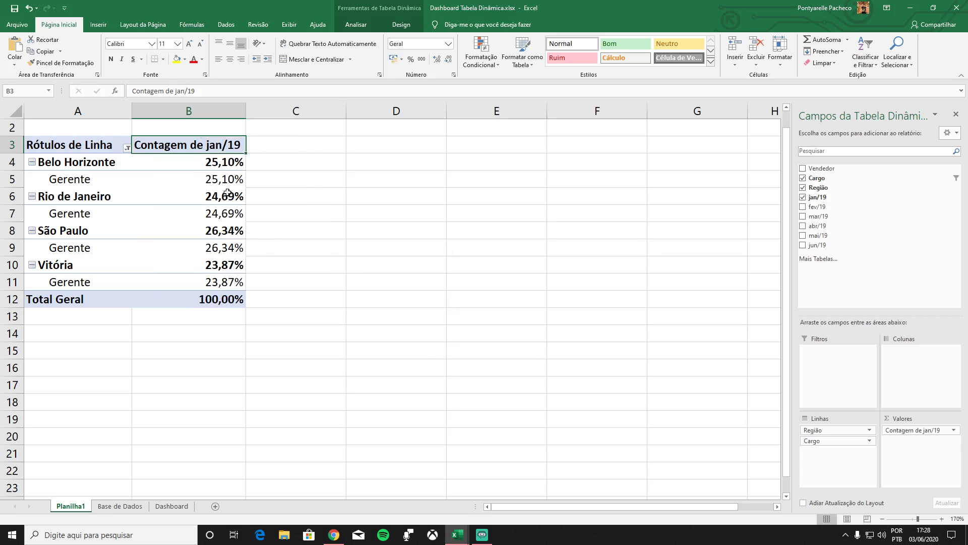
{"action": "right_click", "coordinate": [213, 141]}
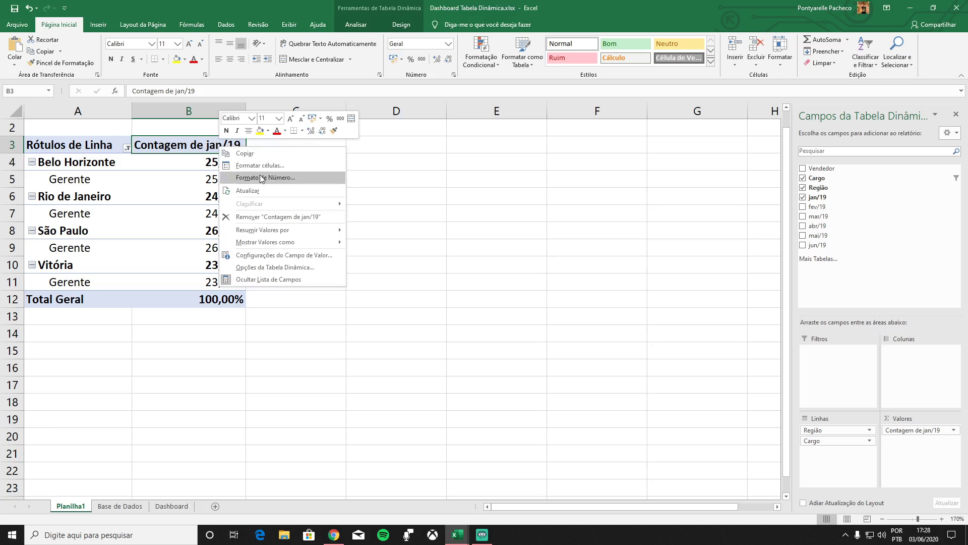
{"action": "key", "text": "Escape"}
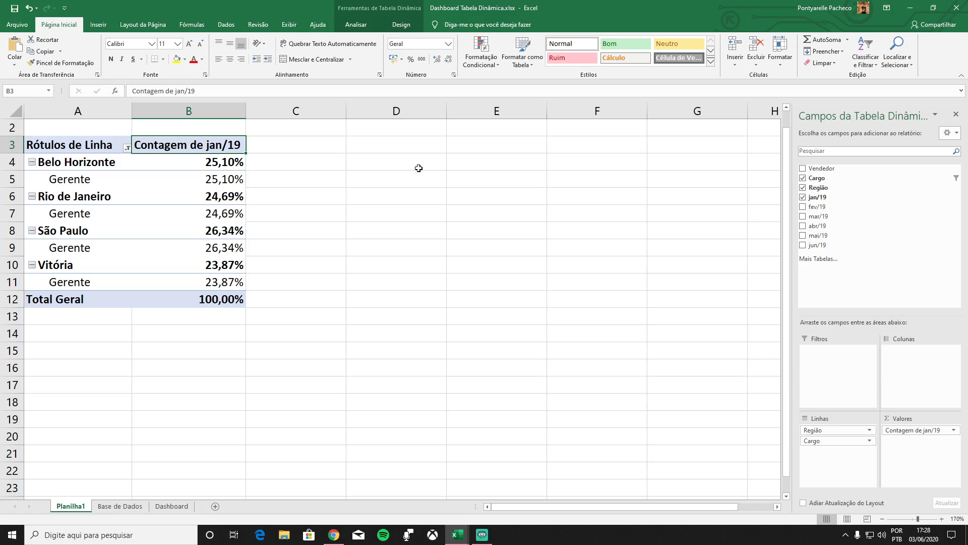
- Clear the pivot table by removing the jan/19, Região and Cargo fields
{"action": "left_click", "coordinate": [809, 198]}
{"action": "left_click", "coordinate": [802, 188]}
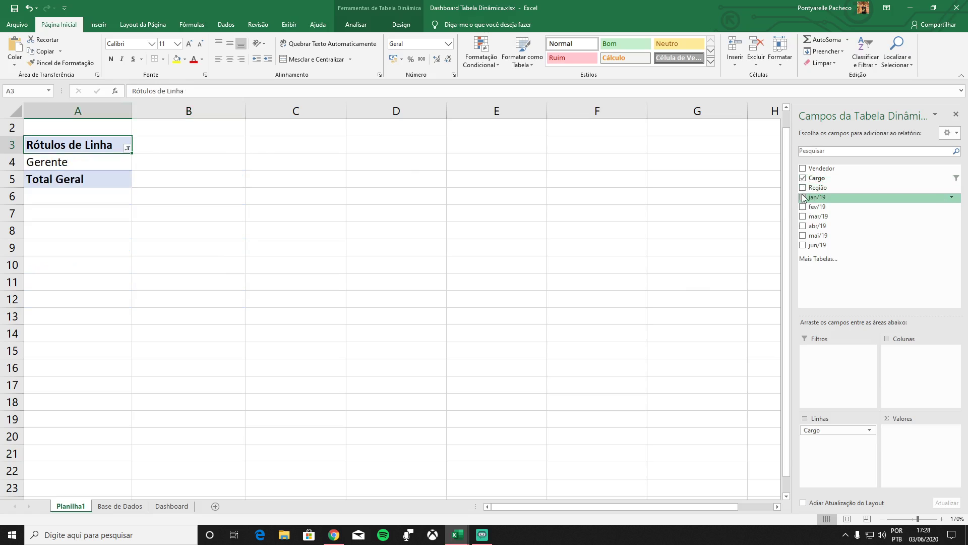
{"action": "left_click", "coordinate": [803, 178]}
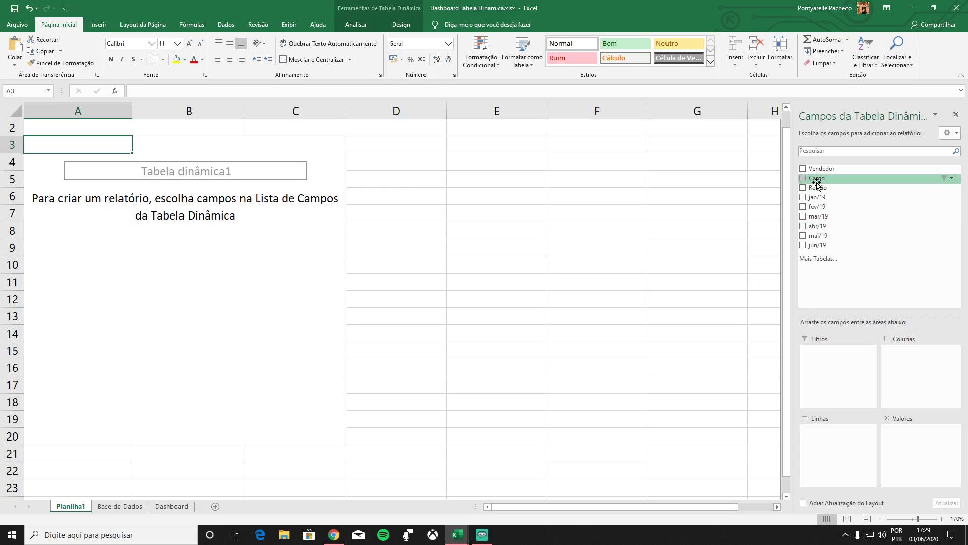
- Add Região to the Linhas area and jan/19, fev/19, mar/19, abr/19, mai/19 and jun/19 as sums in Valores
{"action": "left_click_drag", "start_coordinate": [816, 179], "coordinate": [841, 436]}
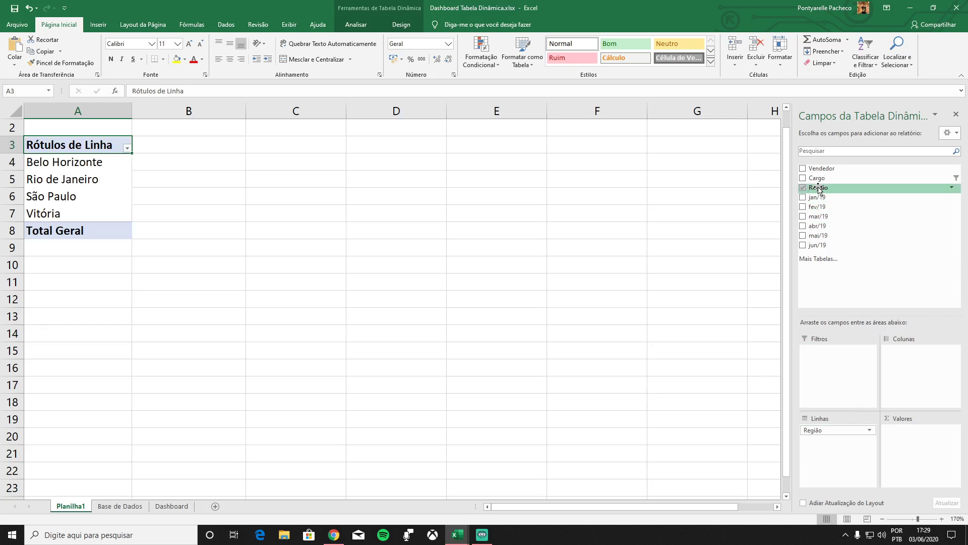
{"action": "left_click_drag", "start_coordinate": [817, 179], "coordinate": [807, 199]}
{"action": "left_click", "coordinate": [803, 197]}
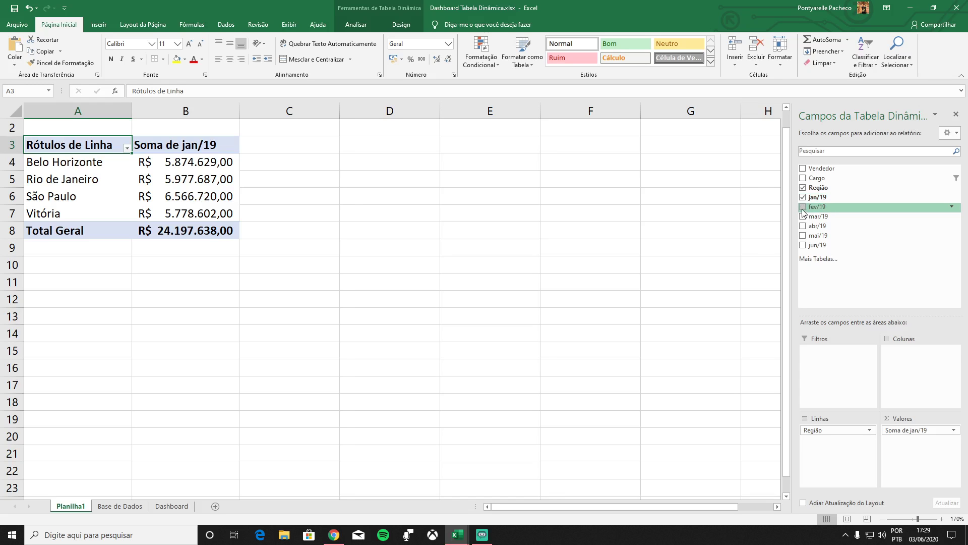
{"action": "left_click", "coordinate": [802, 206]}
{"action": "left_click", "coordinate": [803, 216]}
{"action": "left_click", "coordinate": [803, 226]}
{"action": "left_click", "coordinate": [803, 236]}
{"action": "left_click", "coordinate": [802, 245]}
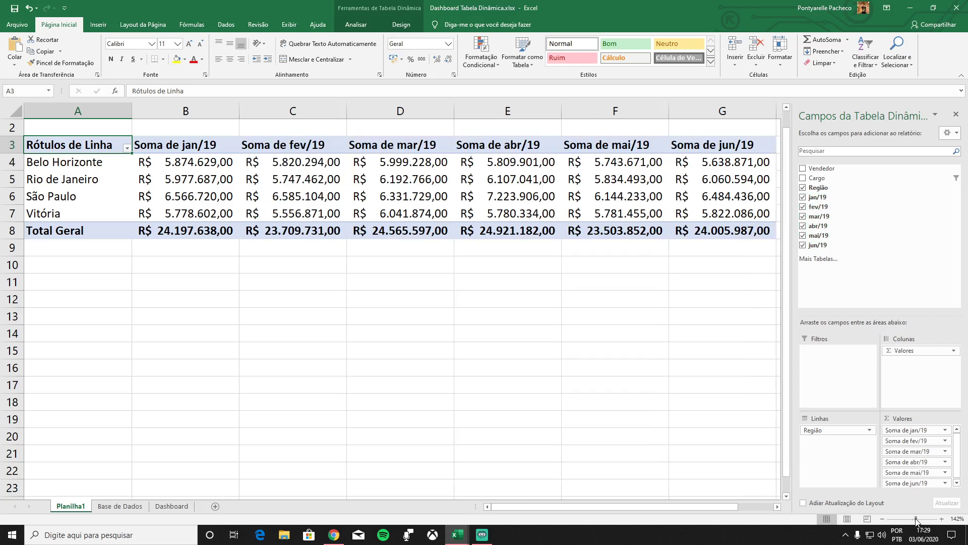
- Move Região to the Filtros area and limit the report filter to Rio de Janeiro, with multiple item selection enabled
{"action": "left_click_drag", "start_coordinate": [916, 521], "coordinate": [914, 521]}
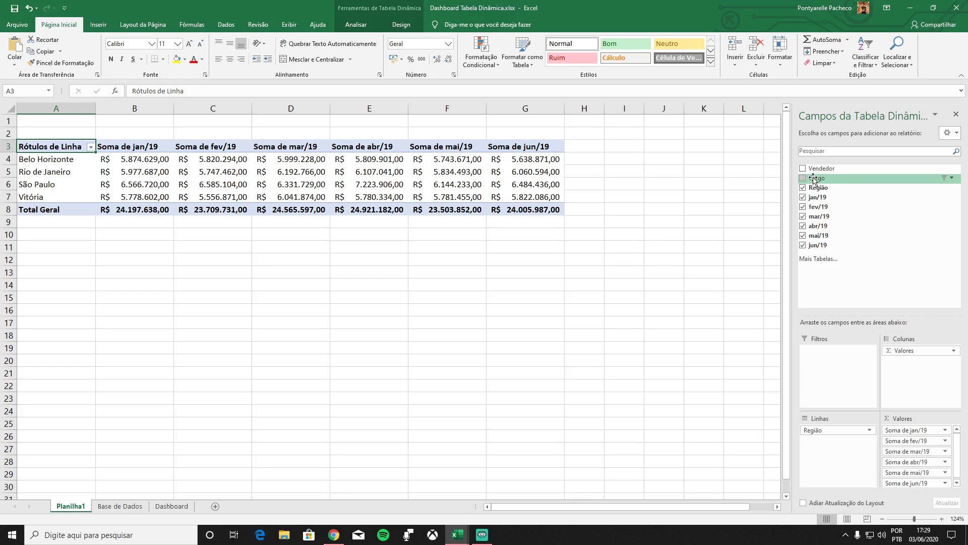
{"action": "left_click_drag", "start_coordinate": [816, 187], "coordinate": [827, 352]}
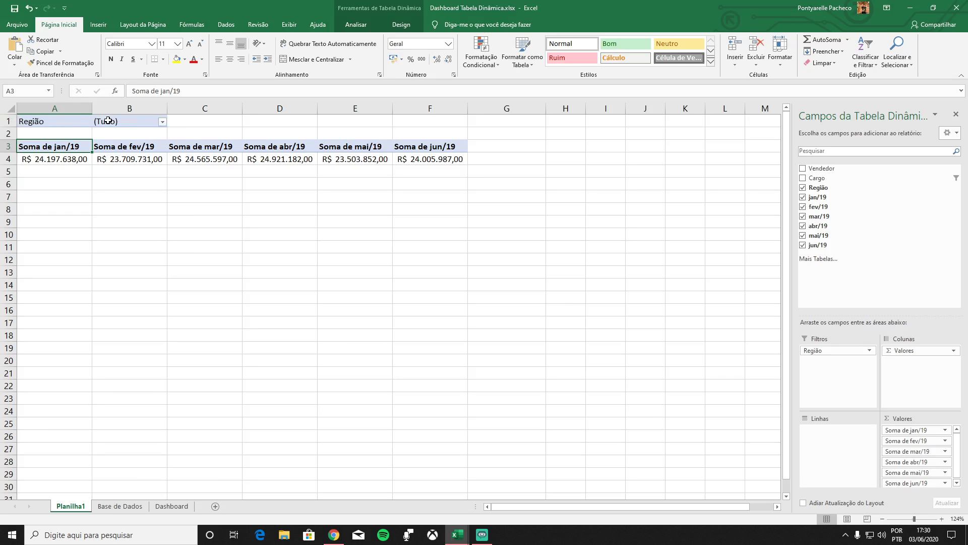
{"action": "left_click", "coordinate": [162, 123]}
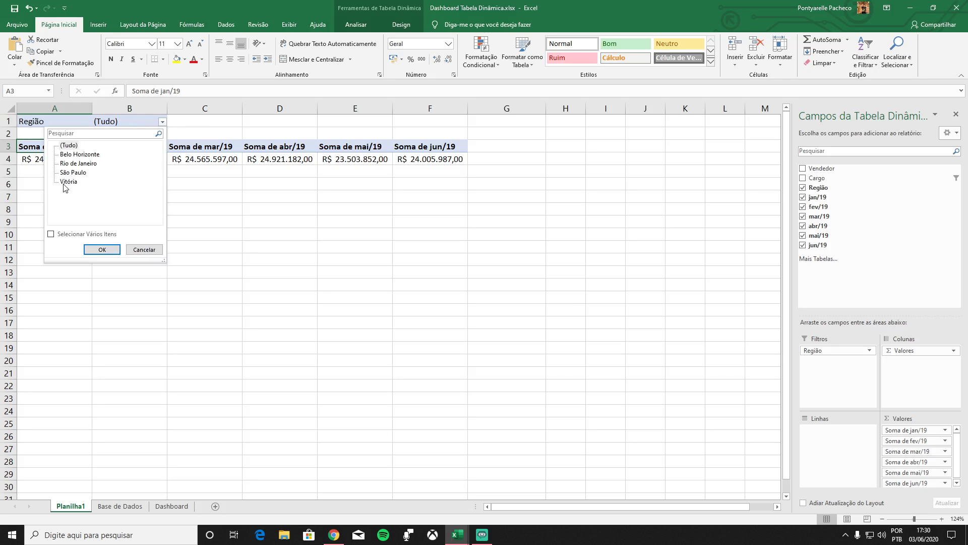
{"action": "left_click", "coordinate": [51, 235]}
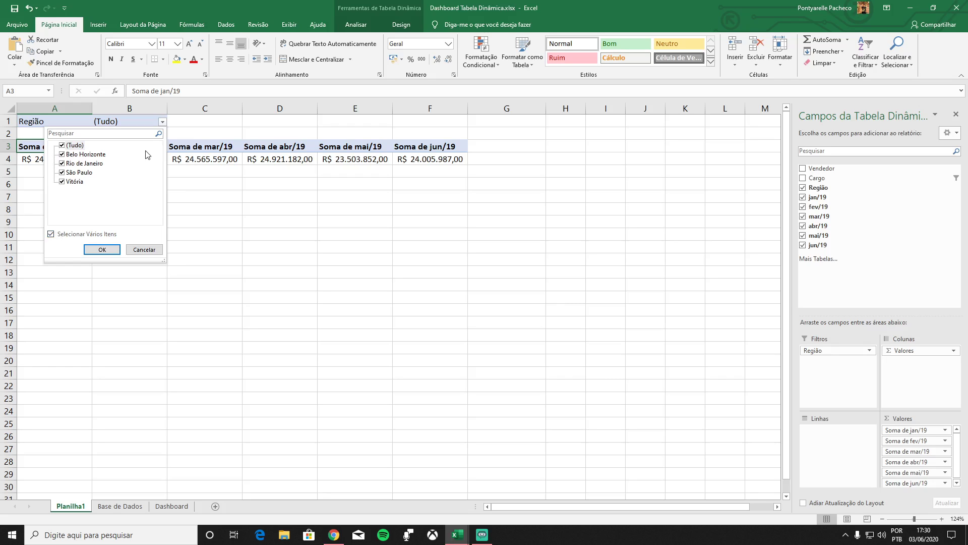
{"action": "left_click", "coordinate": [62, 182]}
{"action": "left_click", "coordinate": [62, 173]}
{"action": "left_click", "coordinate": [62, 154]}
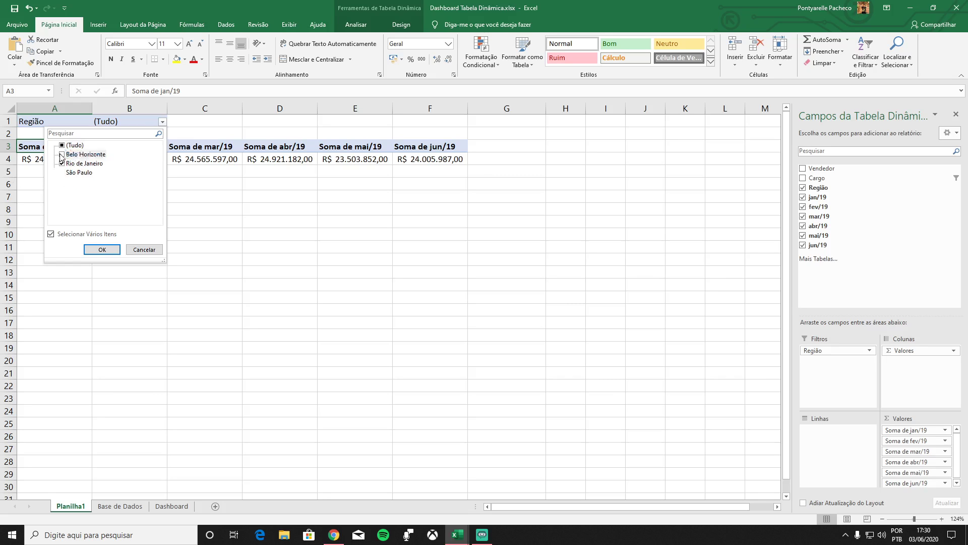
{"action": "left_click", "coordinate": [102, 249]}
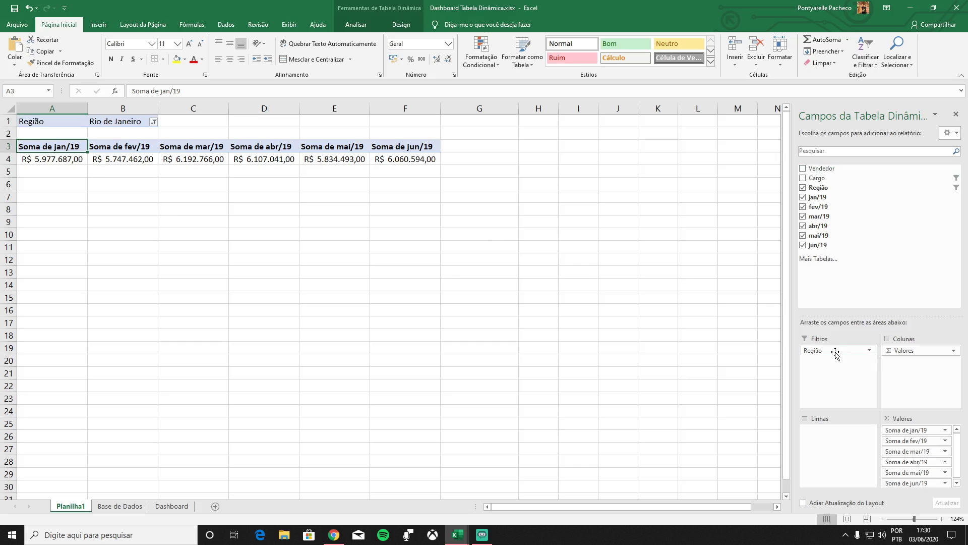
- Take Região out of the report filter, place it in the Linhas area and add Cargo to Filtros
{"action": "left_click_drag", "start_coordinate": [836, 351], "coordinate": [901, 219]}
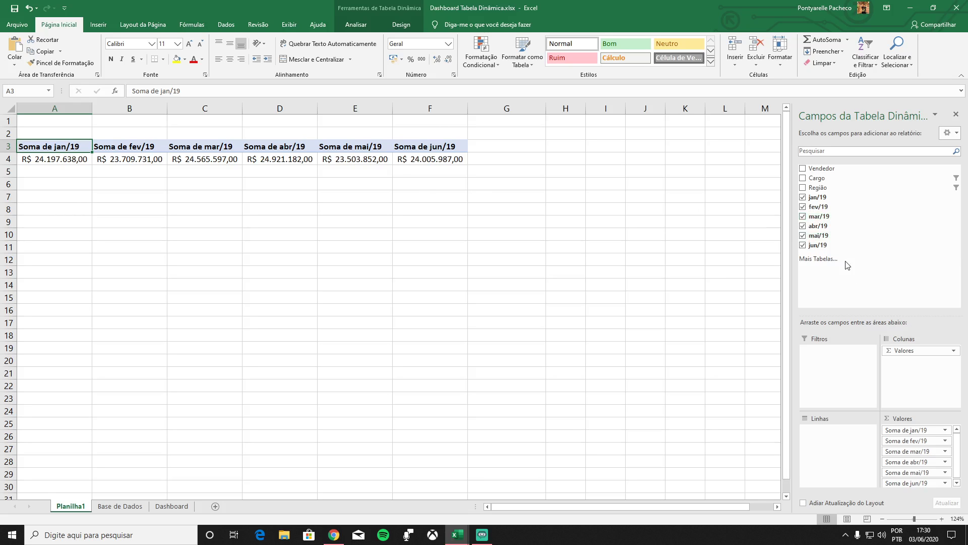
{"action": "left_click_drag", "start_coordinate": [818, 187], "coordinate": [831, 432]}
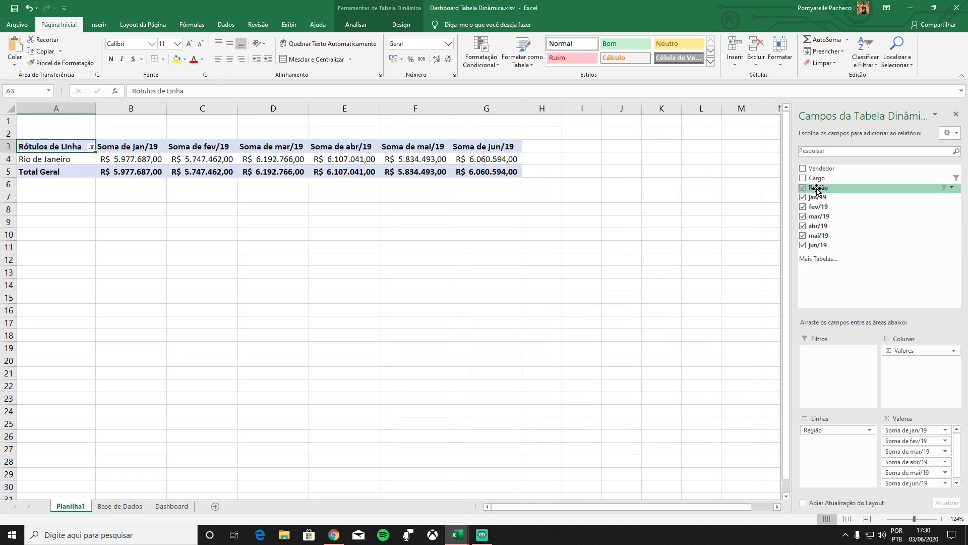
{"action": "left_click_drag", "start_coordinate": [818, 178], "coordinate": [838, 354]}
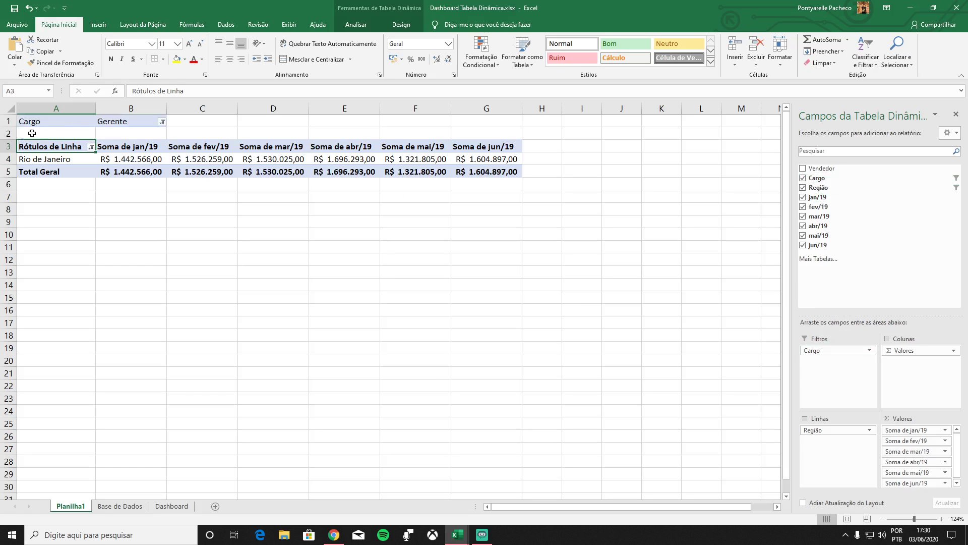
- Include Belo Horizonte, São Paulo and Vitória in the Região row label filter
{"action": "left_click", "coordinate": [91, 147]}
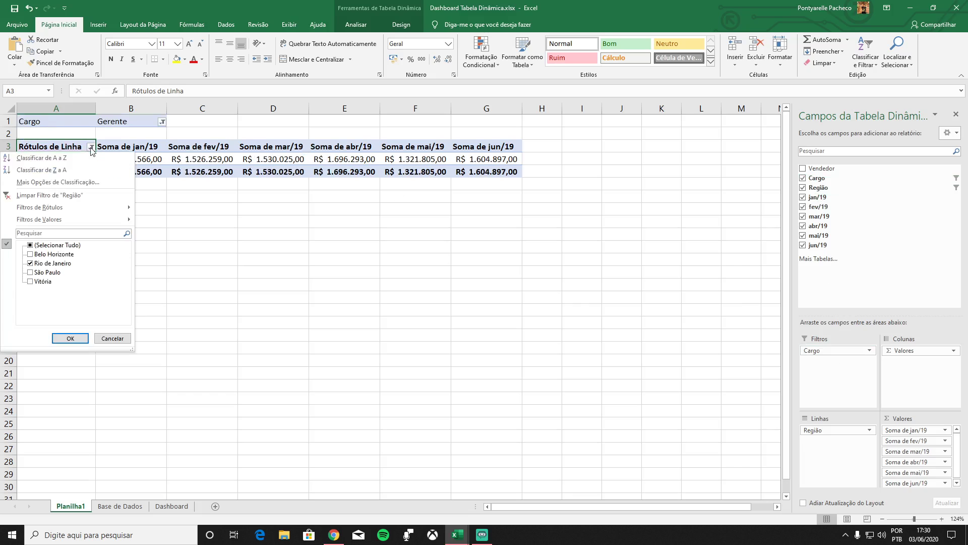
{"action": "left_click", "coordinate": [30, 254]}
{"action": "left_click", "coordinate": [30, 272]}
{"action": "left_click", "coordinate": [30, 281]}
{"action": "left_click", "coordinate": [71, 338]}
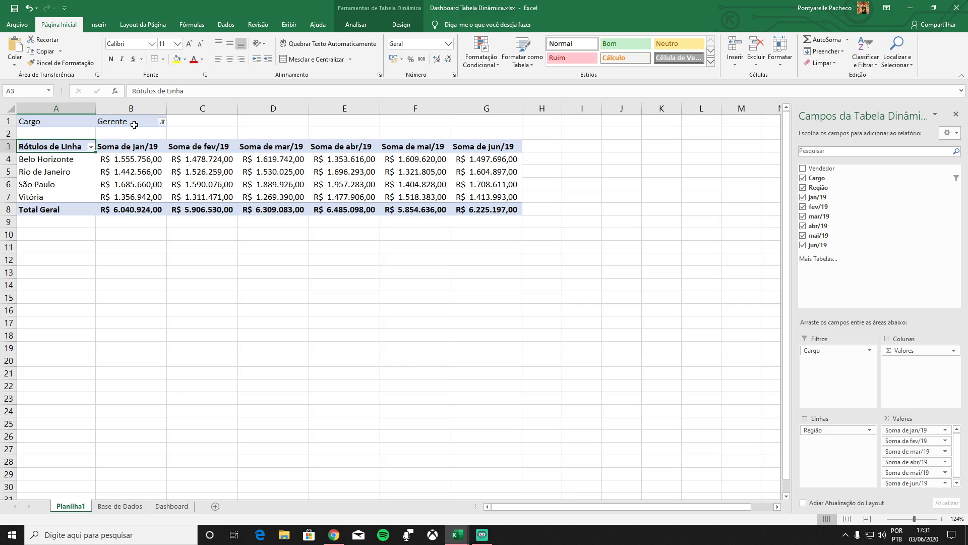
- Set the Cargo report filter to Vendedor only, excluding Gerente
{"action": "left_click", "coordinate": [162, 122]}
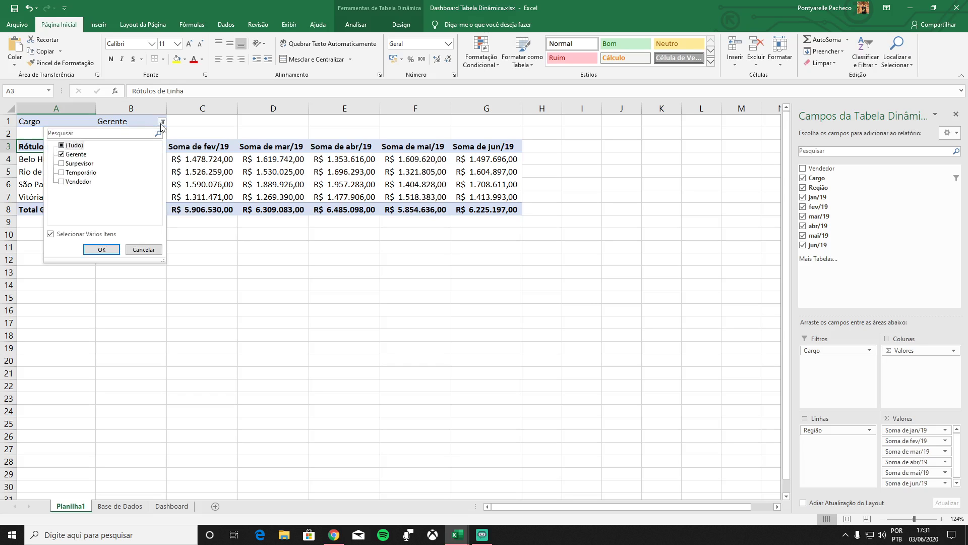
{"action": "left_click", "coordinate": [61, 154]}
{"action": "left_click", "coordinate": [62, 182]}
{"action": "left_click", "coordinate": [112, 250]}
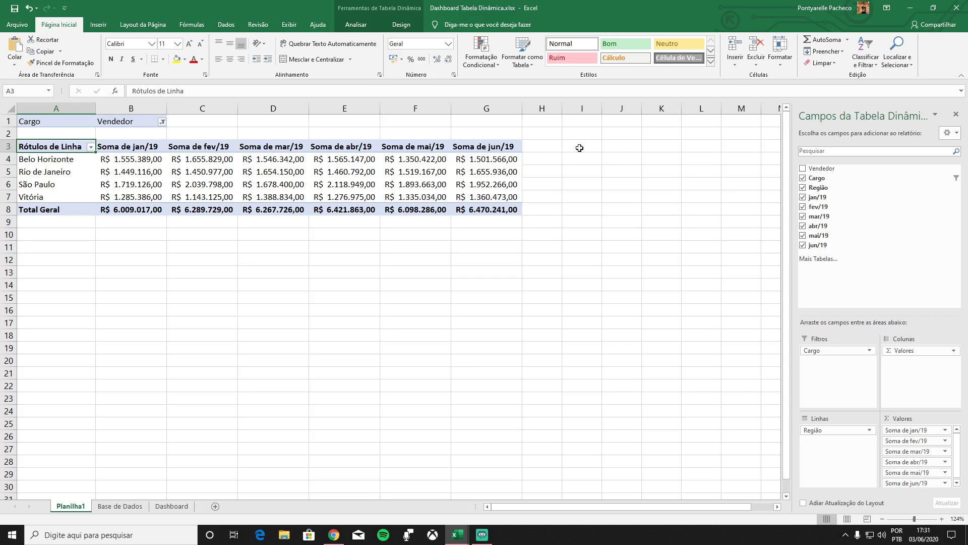
{"action": "left_click", "coordinate": [162, 122]}
{"action": "left_click", "coordinate": [213, 124]}
{"action": "mouse_move", "coordinate": [213, 153]}
- On the Dashboard sheet, filter the regional sales table and line chart to Gerente with the Cargo slicer
{"action": "left_click", "coordinate": [186, 506]}
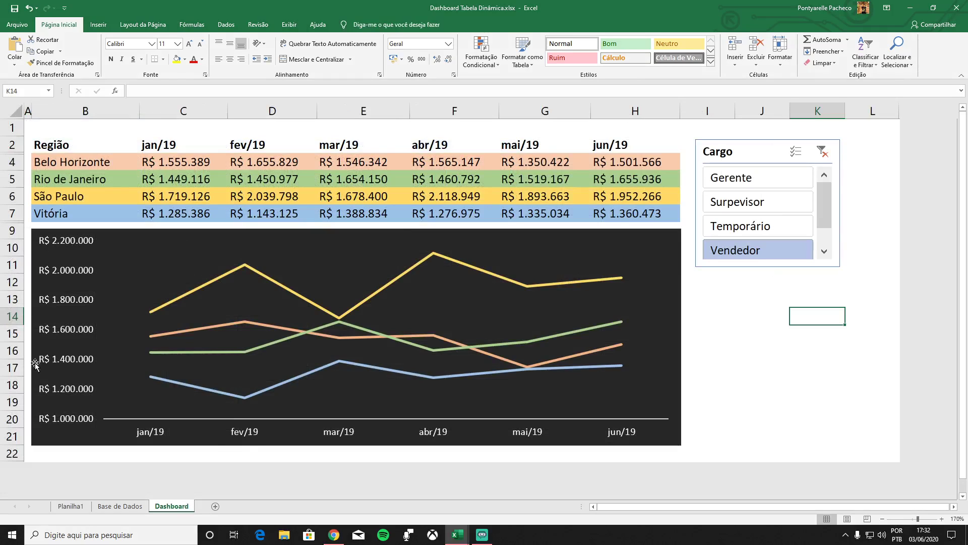
{"action": "left_click", "coordinate": [739, 187]}
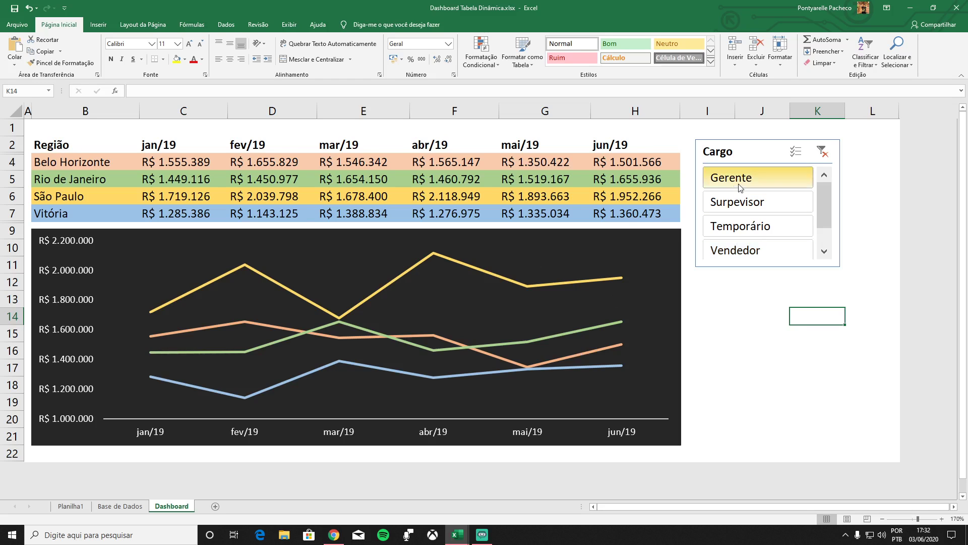
{"action": "left_click", "coordinate": [56, 139]}
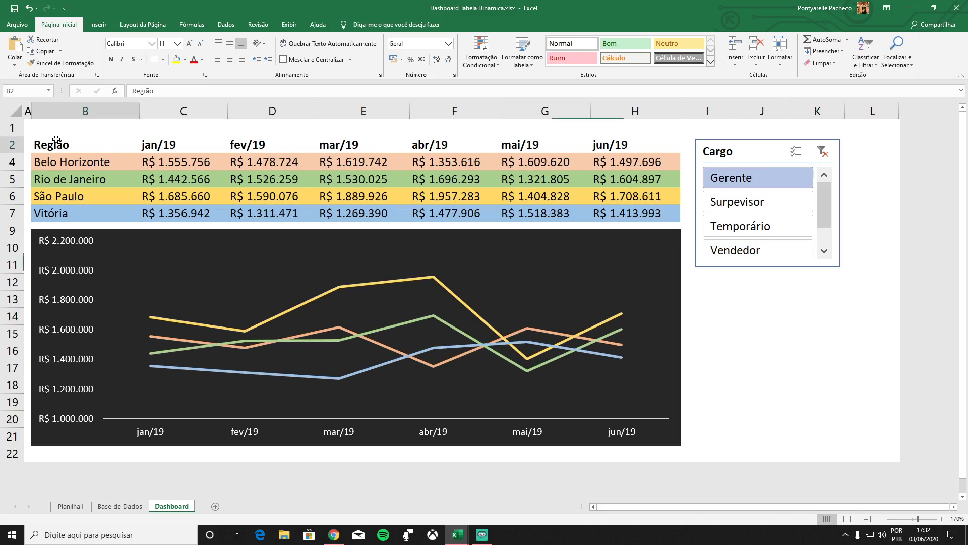
{"action": "left_click_drag", "start_coordinate": [56, 140], "coordinate": [656, 212]}
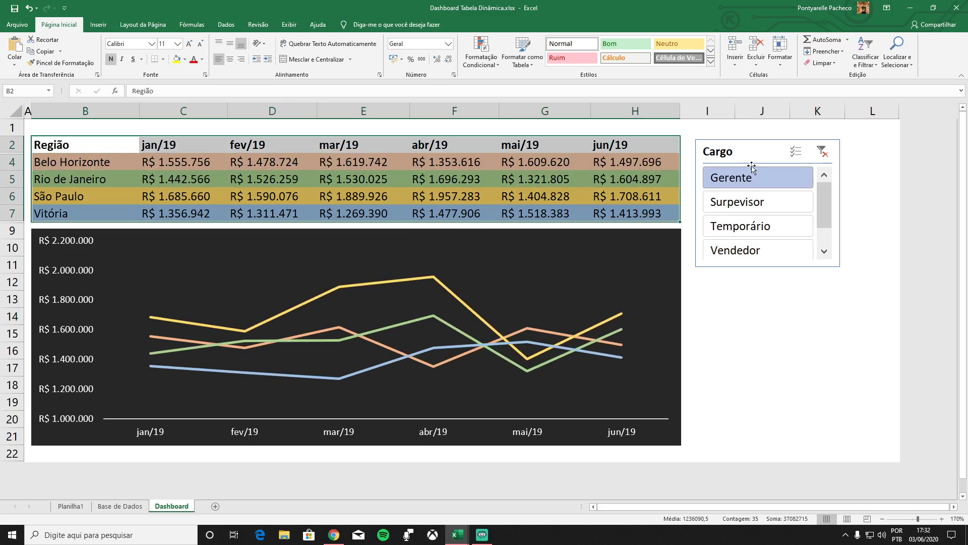
{"action": "left_click", "coordinate": [694, 337]}
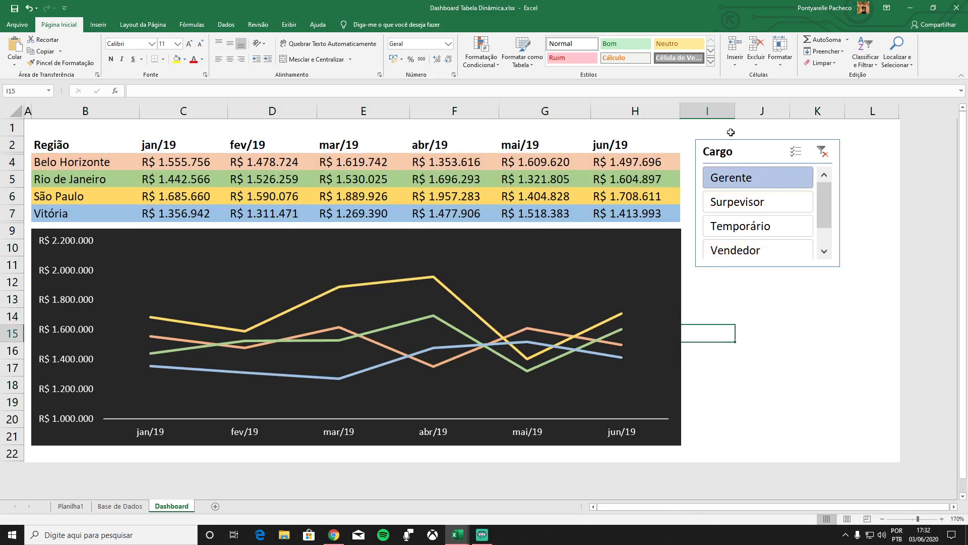
{"action": "left_click_drag", "start_coordinate": [731, 132], "coordinate": [832, 300]}
{"action": "left_click", "coordinate": [821, 389]}
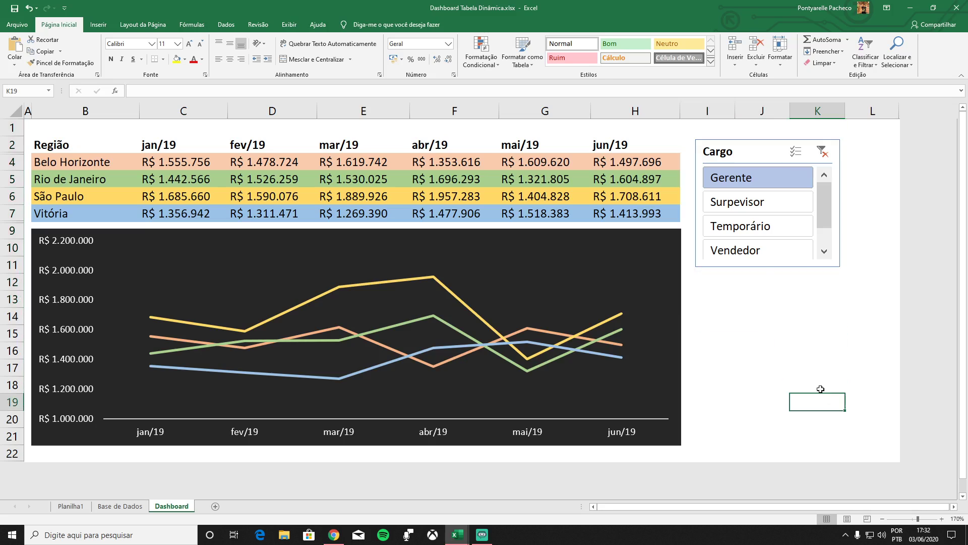